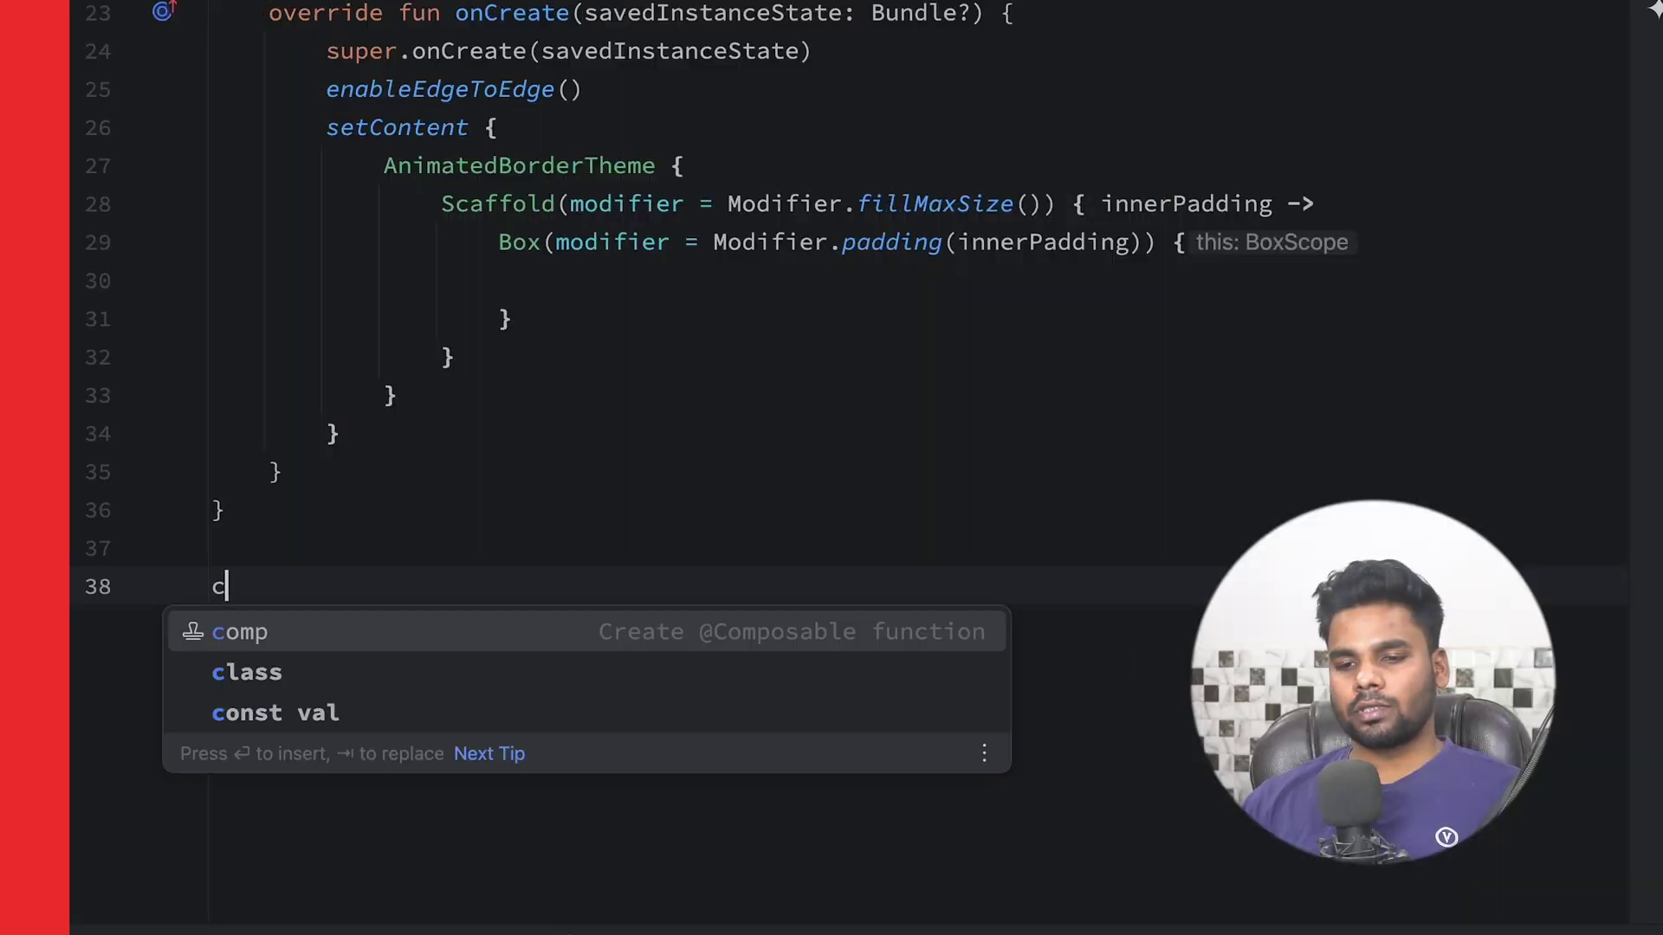
pyautogui.write('o')
# Create the AnimatedBorder composable from the comp template with its modifier parameter
pyautogui.press('Return')
pyautogui.write('Animat')
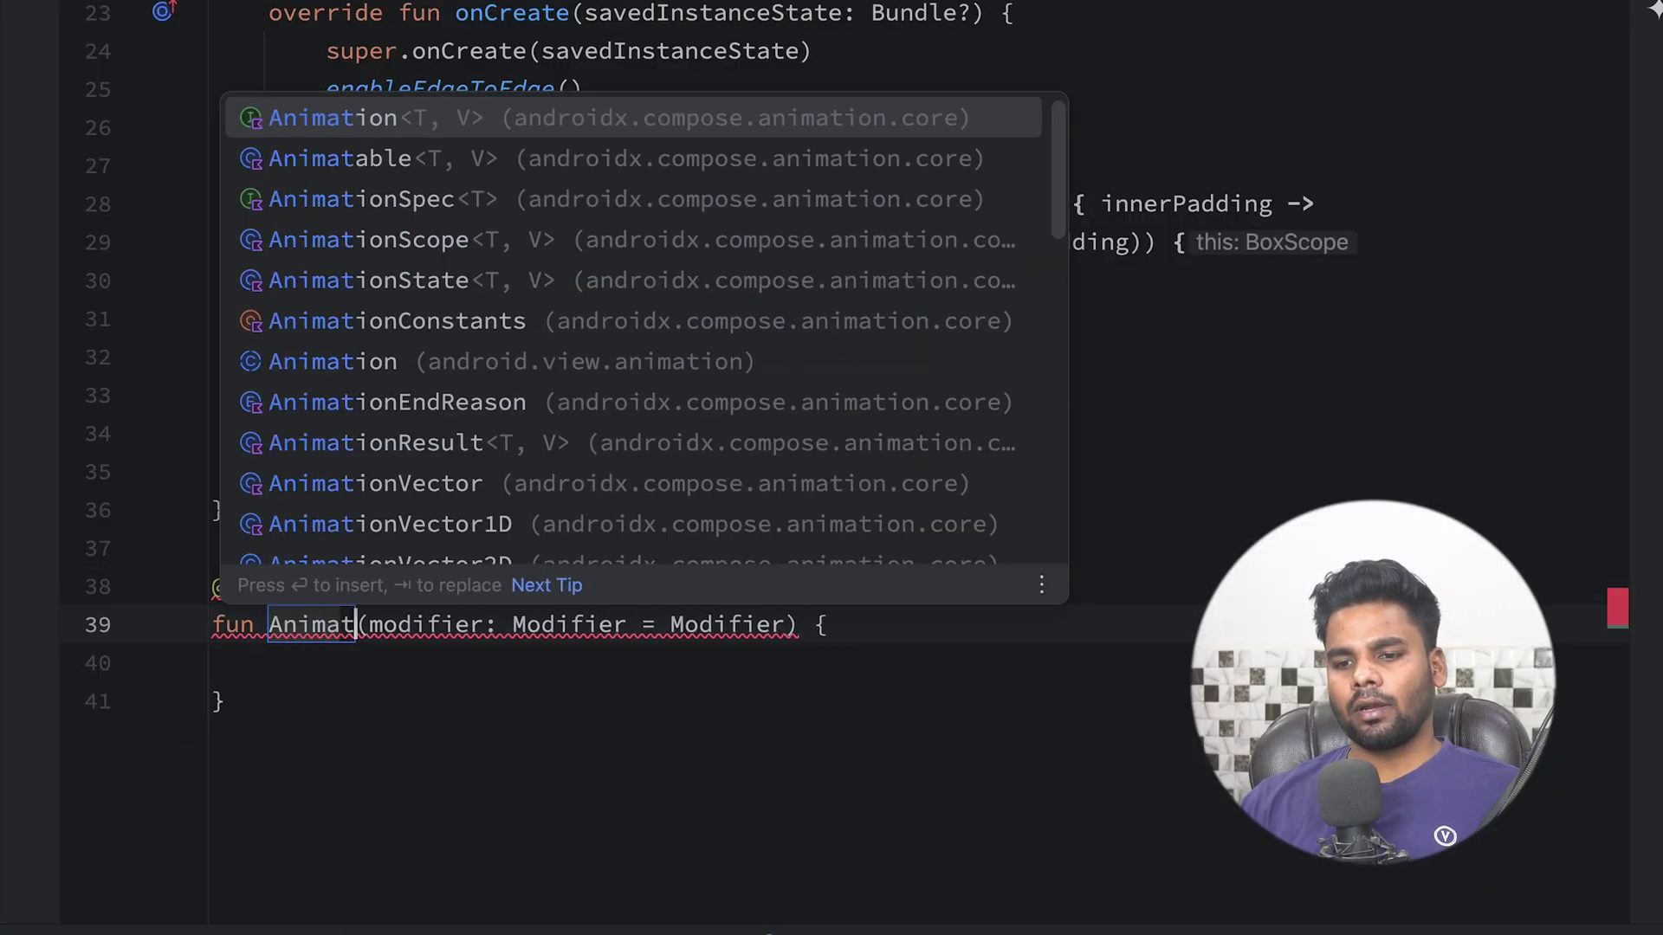
pyautogui.write('edBord')
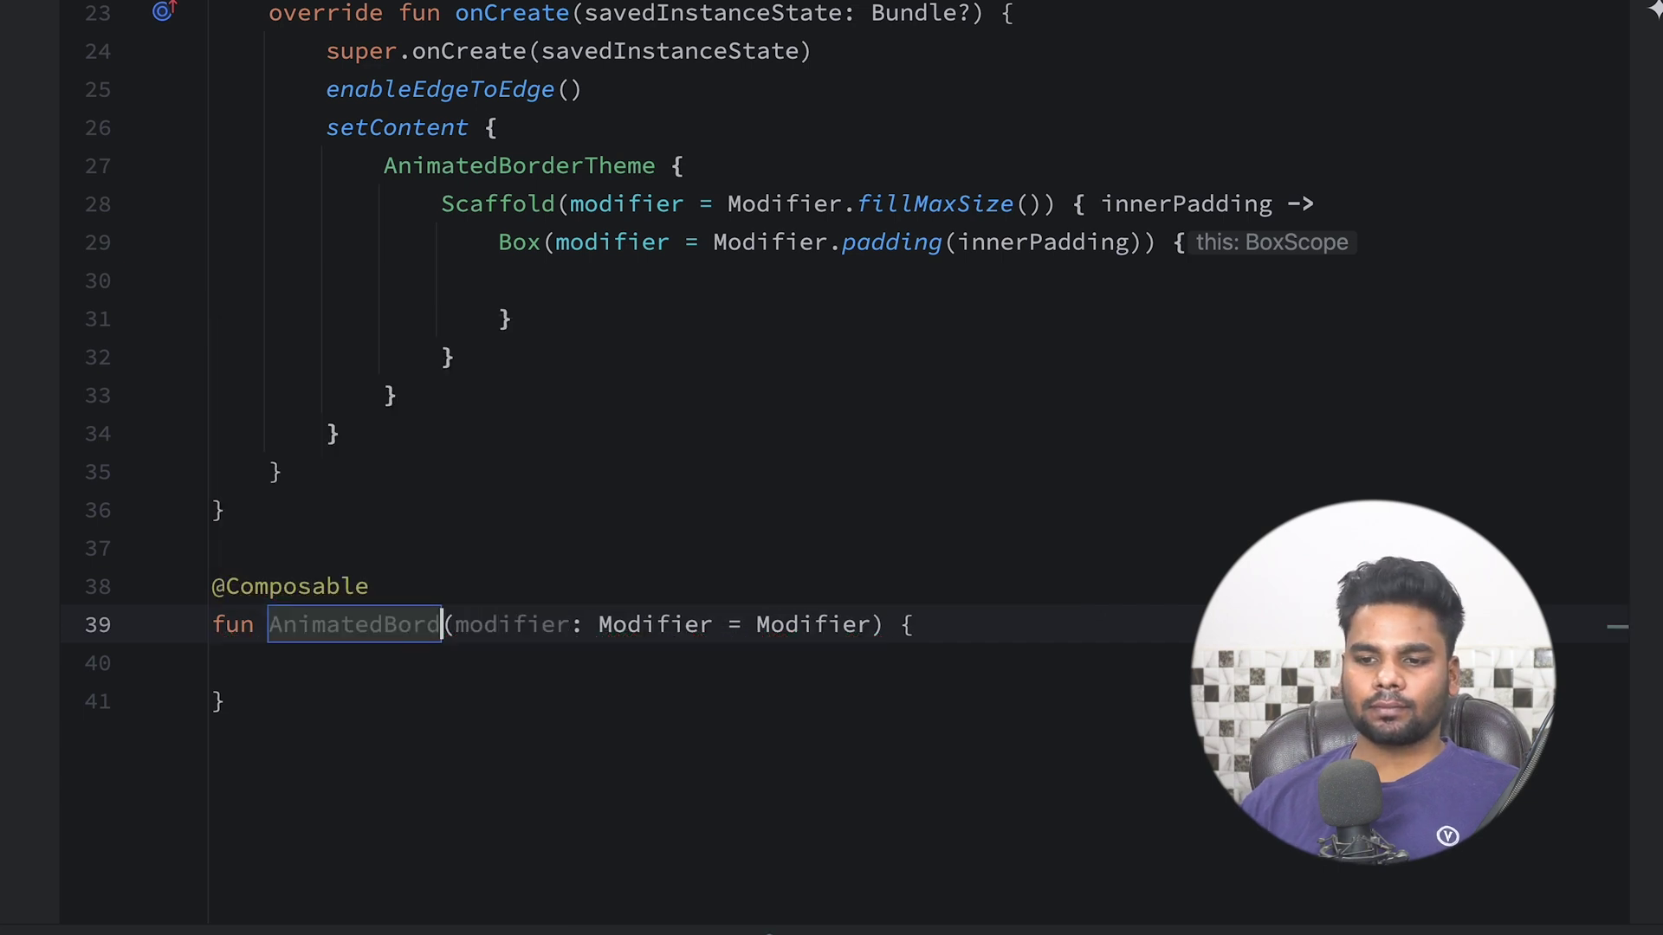
pyautogui.write('er')
pyautogui.press('Tab')
pyautogui.press('Tab')
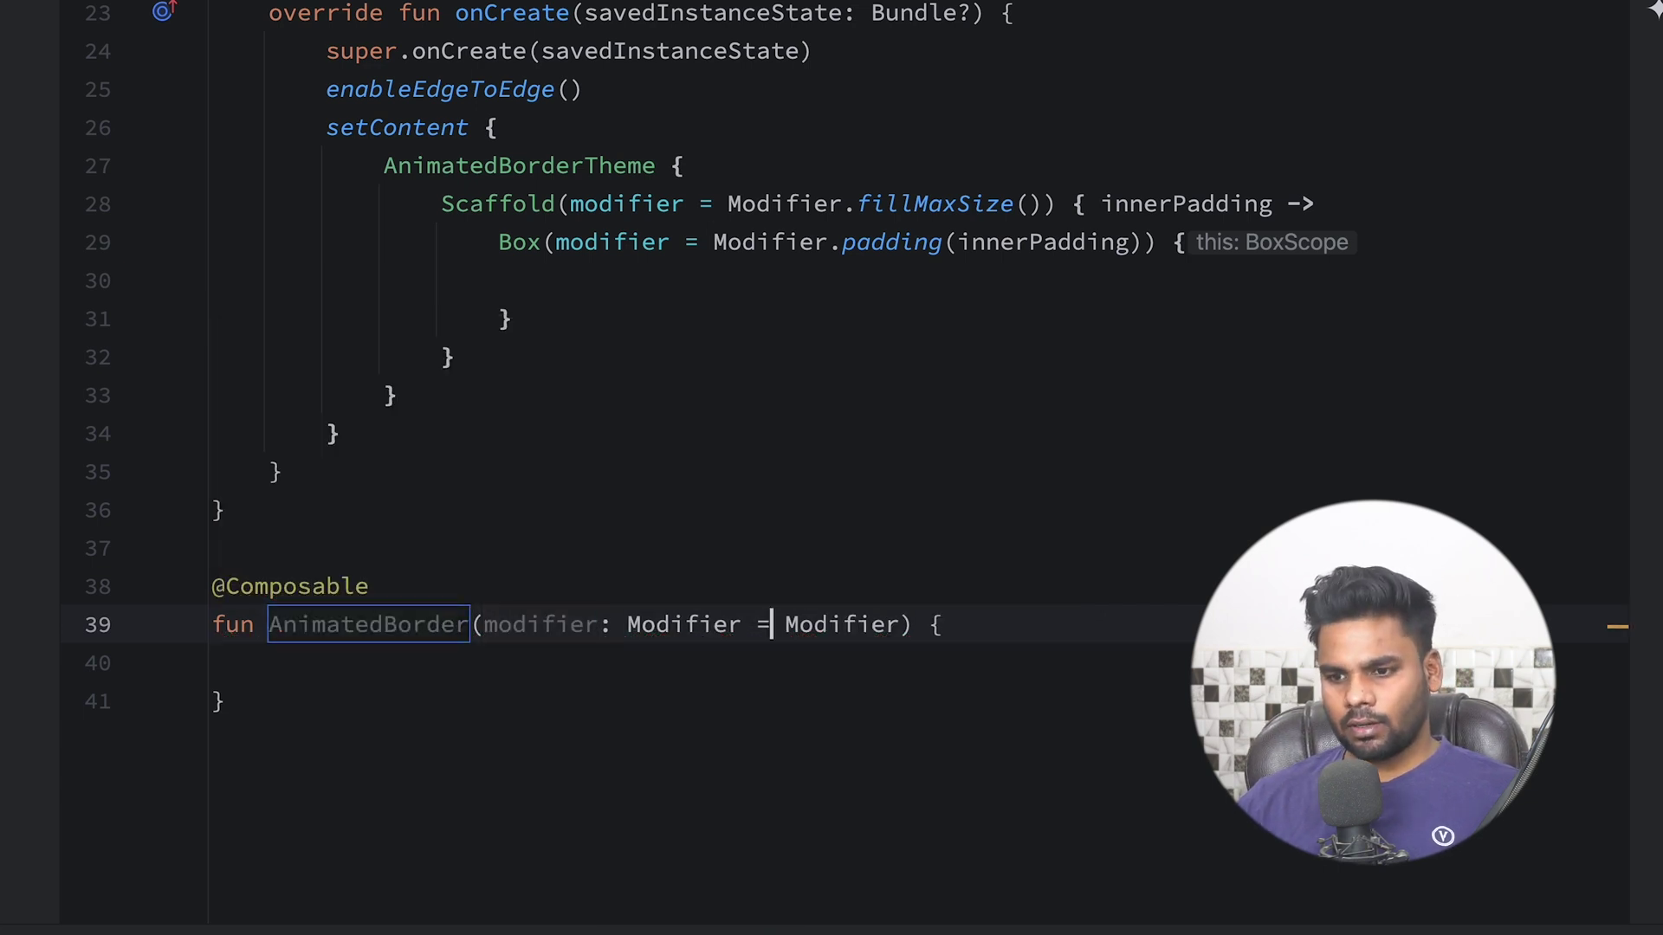
pyautogui.press('Tab')
pyautogui.press('Left')
pyautogui.write(',')
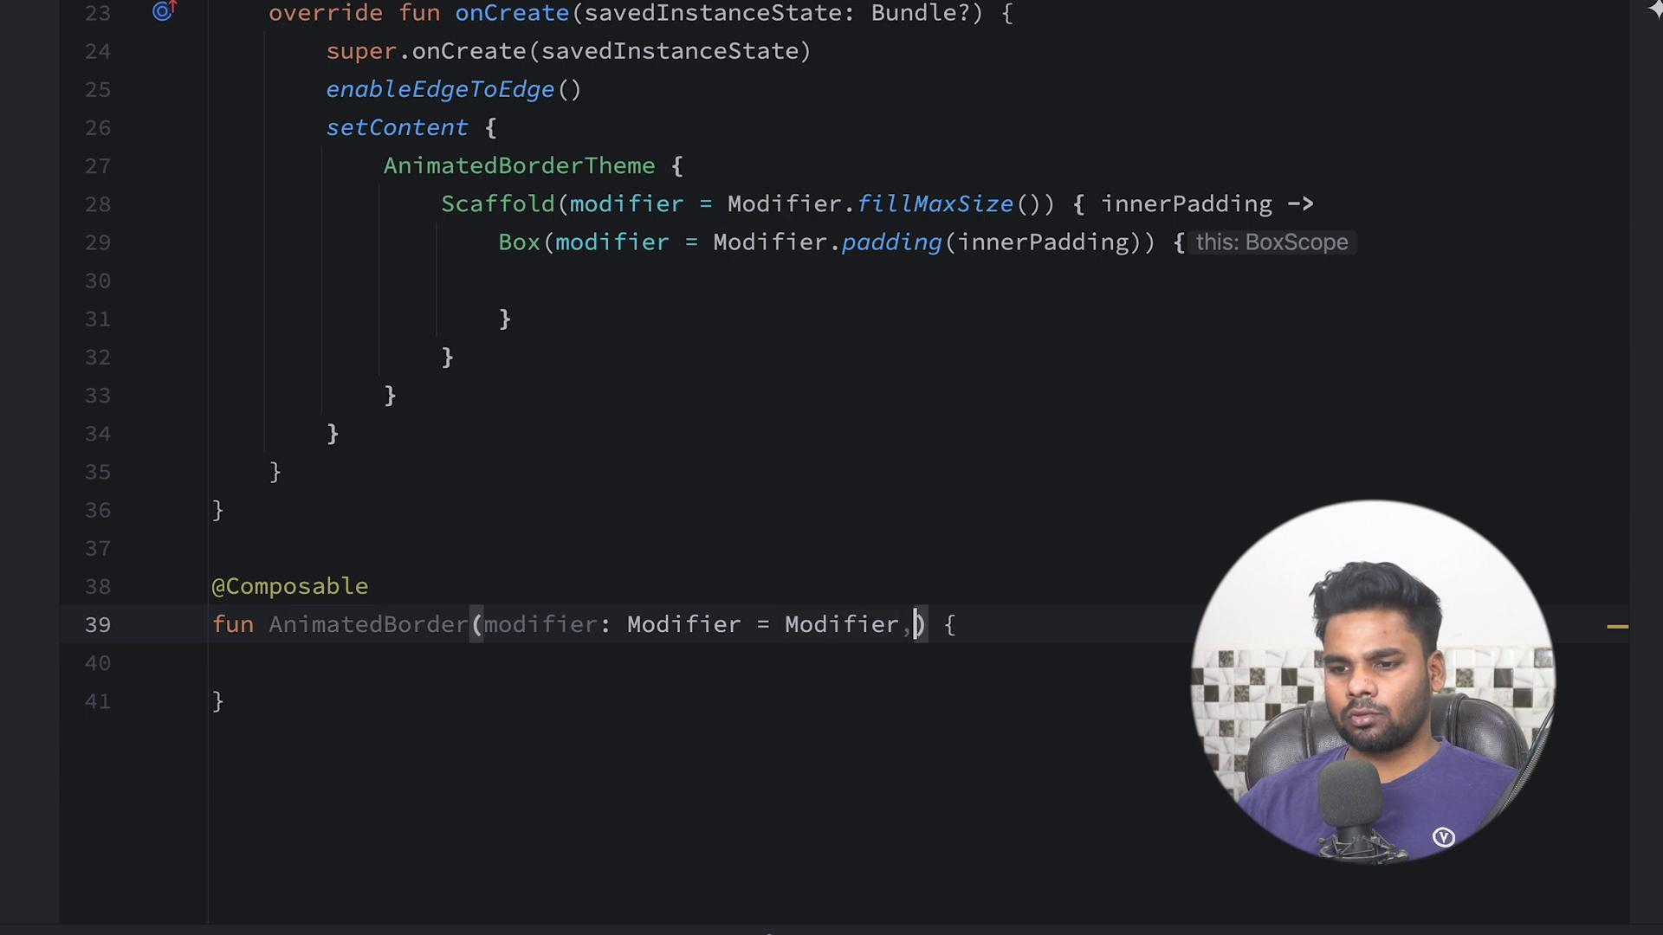
# Add a colors: List<Color> parameter defaulting to emptyList()
pyautogui.press('Return')
pyautogui.write('co')
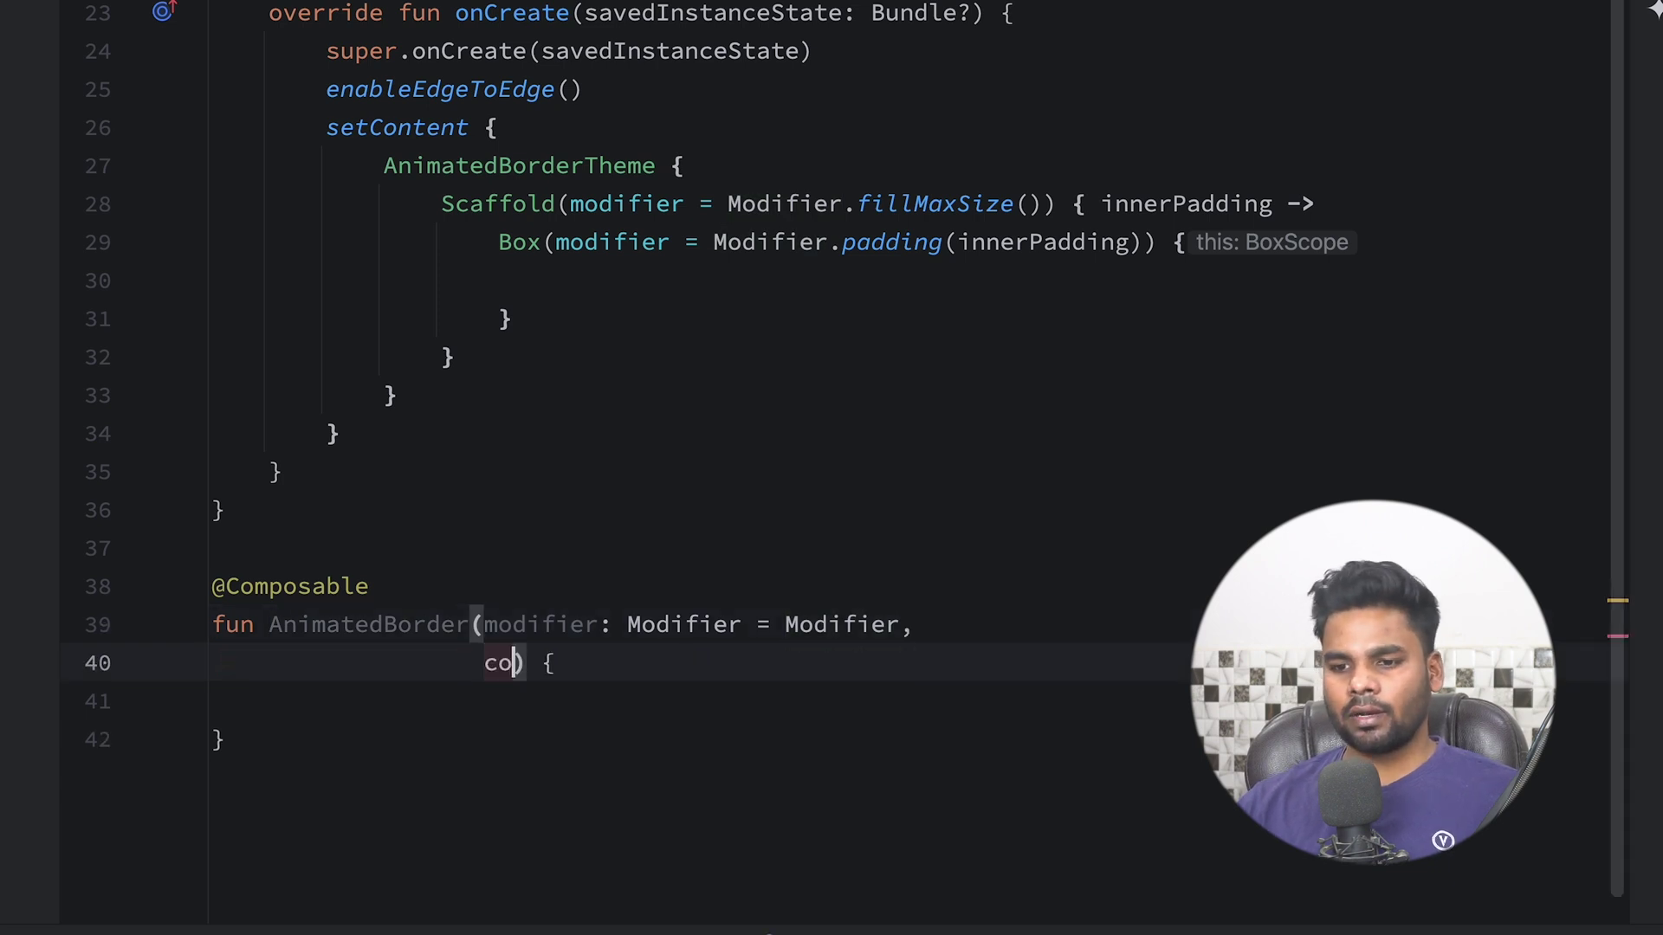
pyautogui.write('lors:')
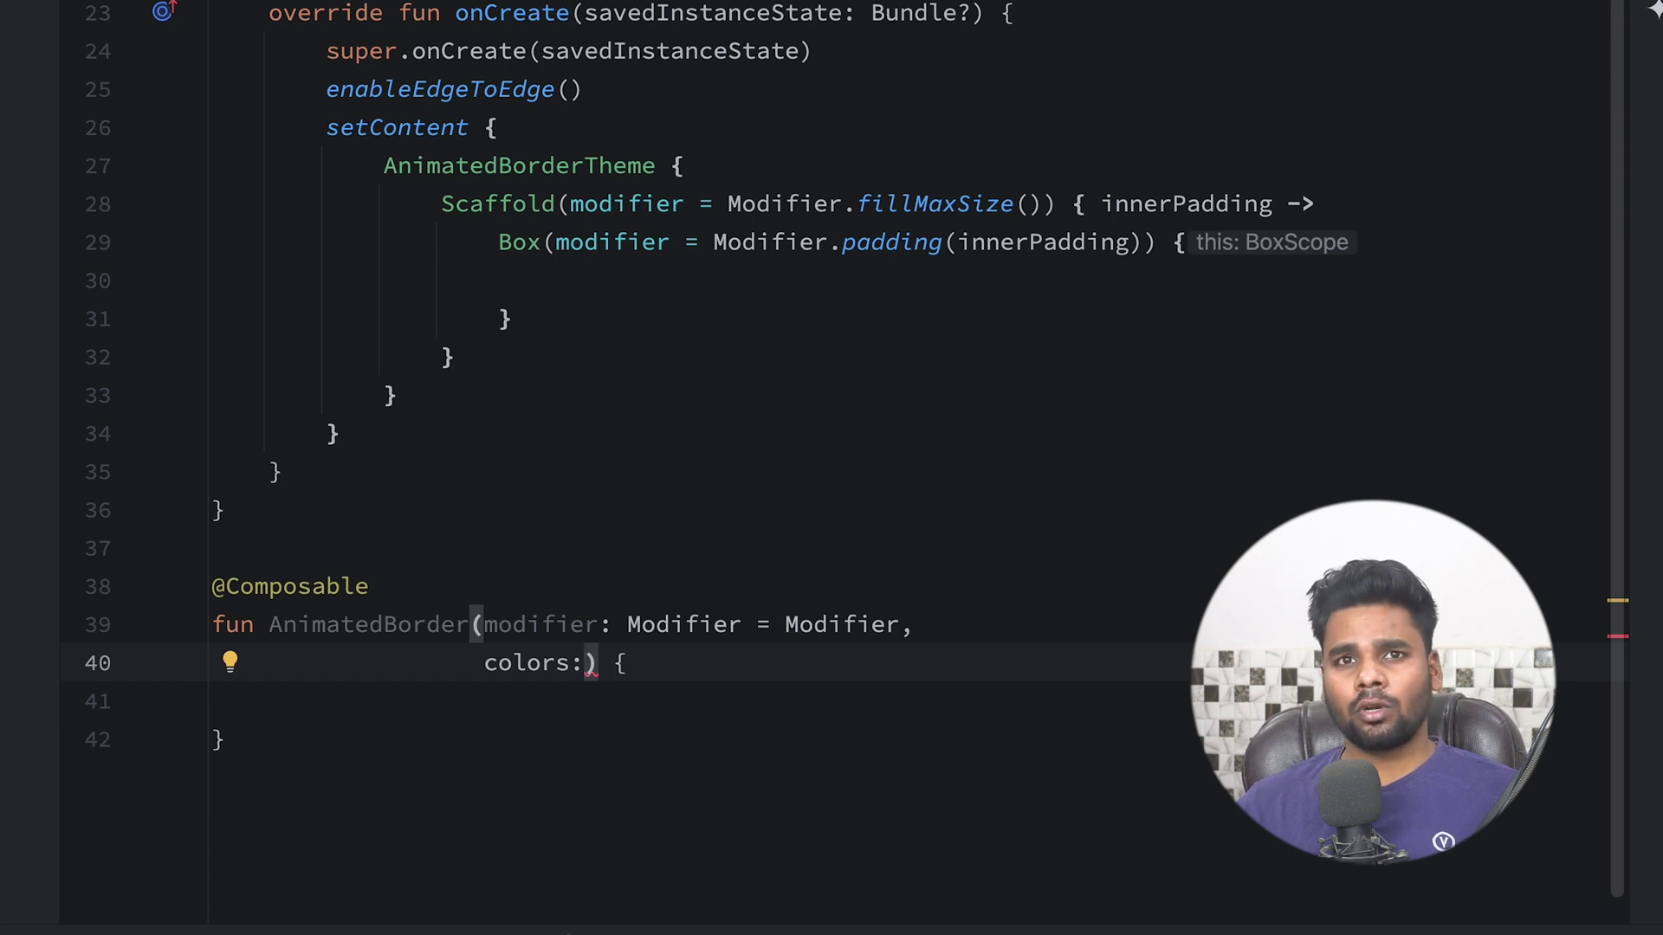
pyautogui.write('List<')
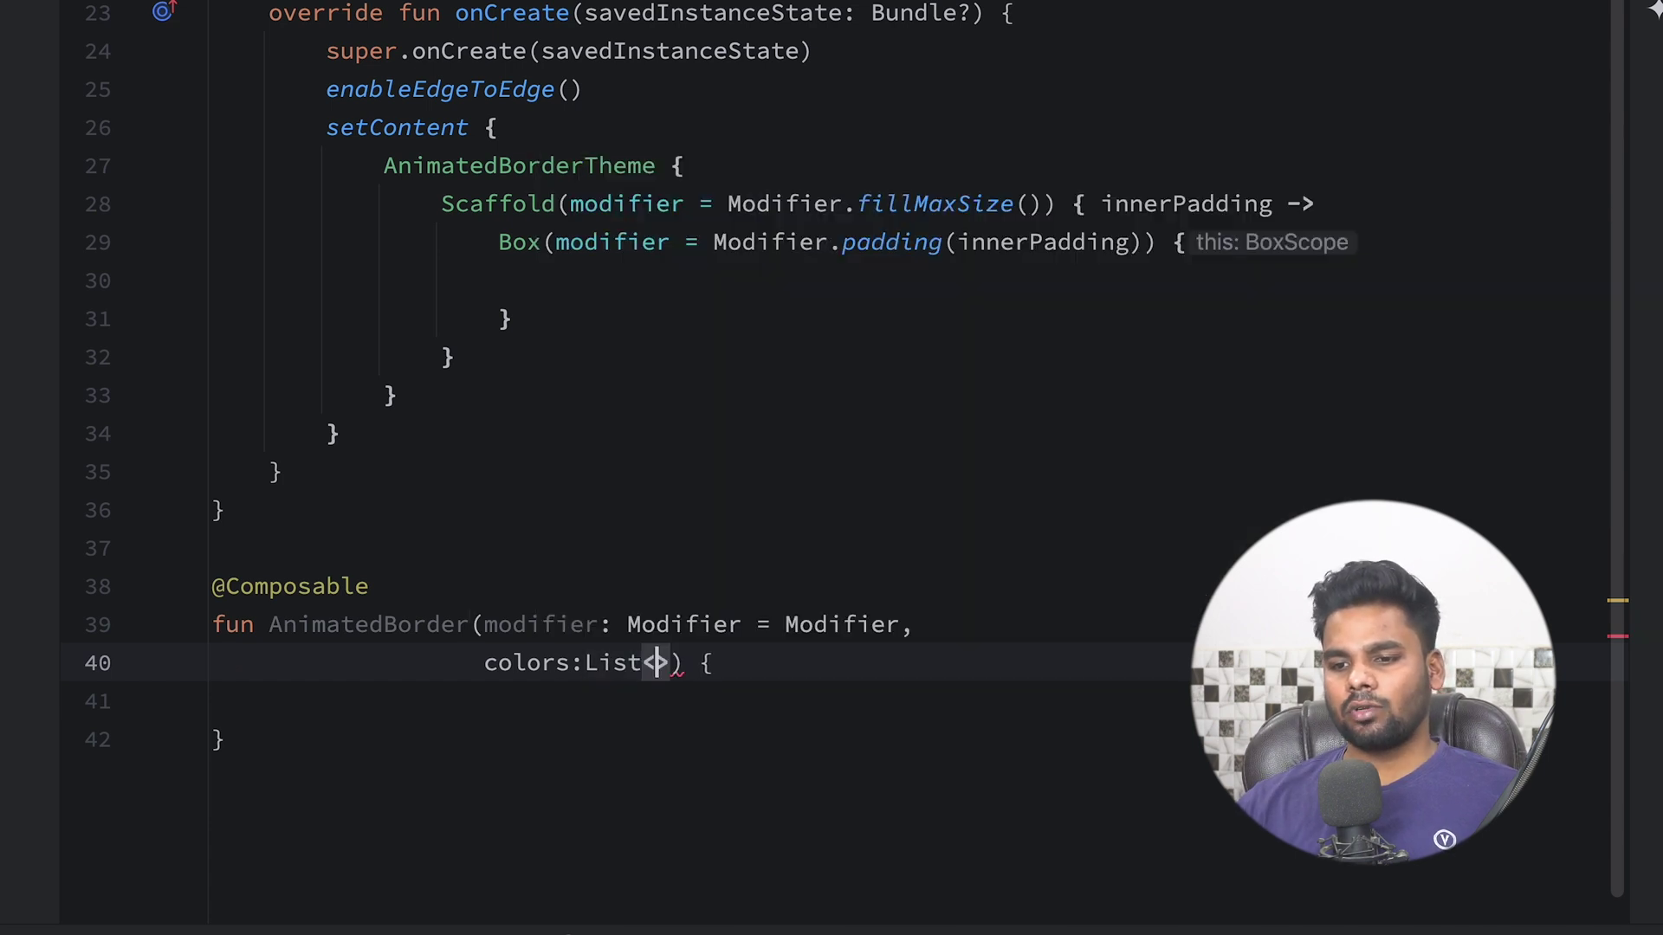
pyautogui.write('Color')
pyautogui.press('Return')
pyautogui.write('> ')
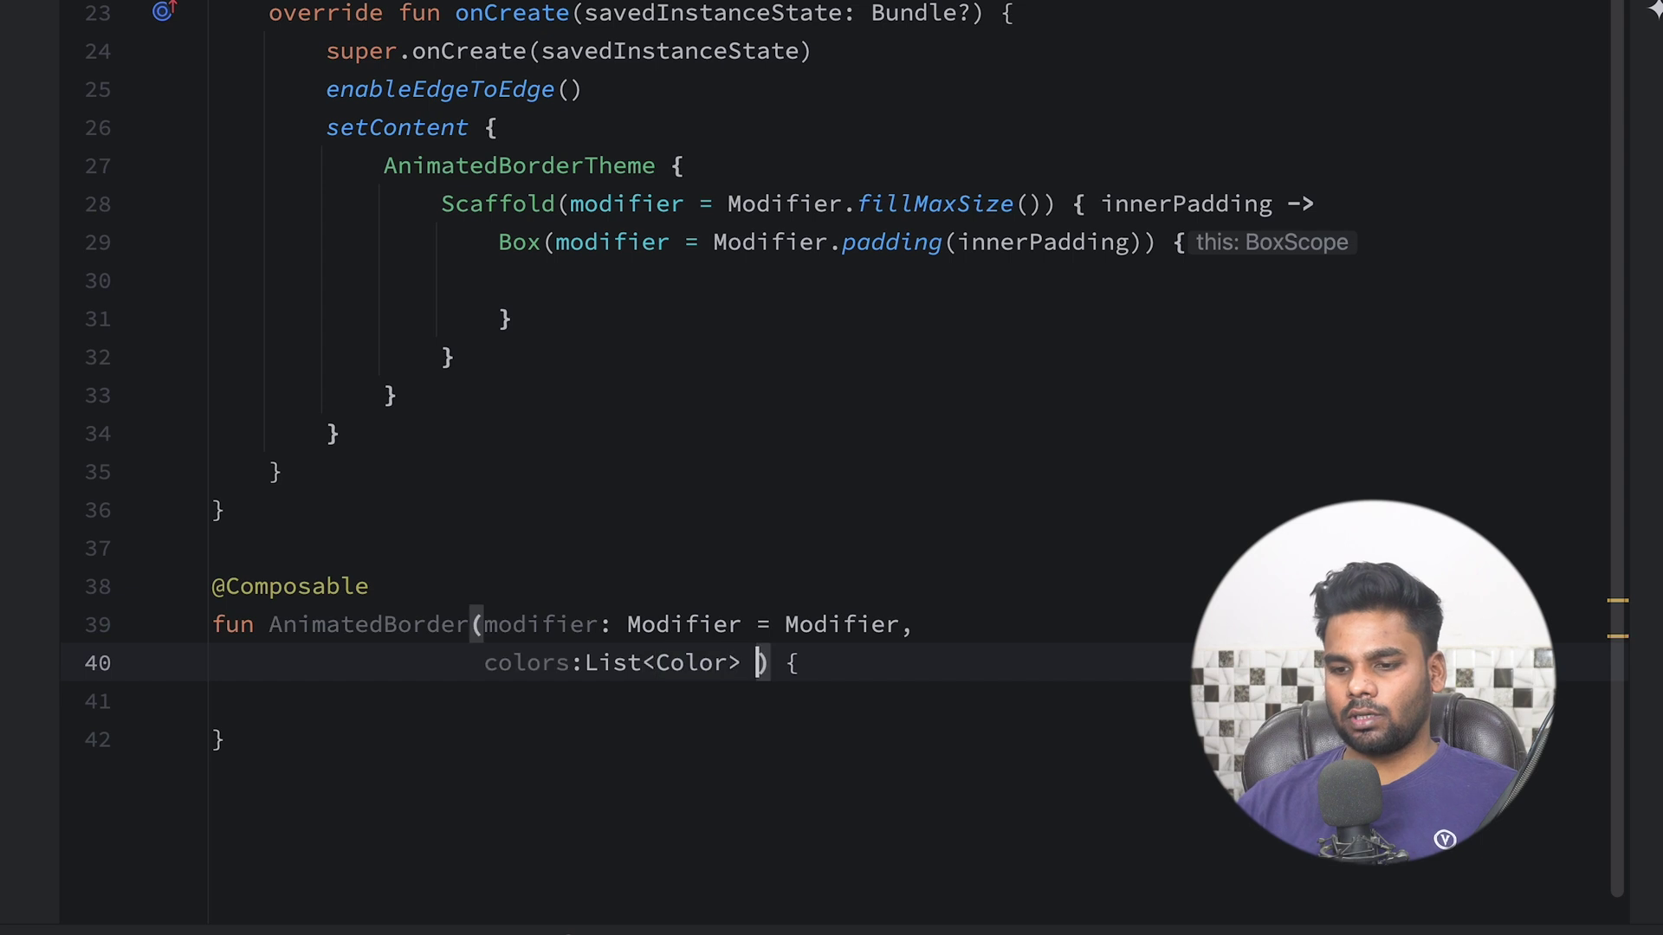
pyautogui.write('= emop')
pyautogui.press('BackSpace')
pyautogui.press('BackSpace')
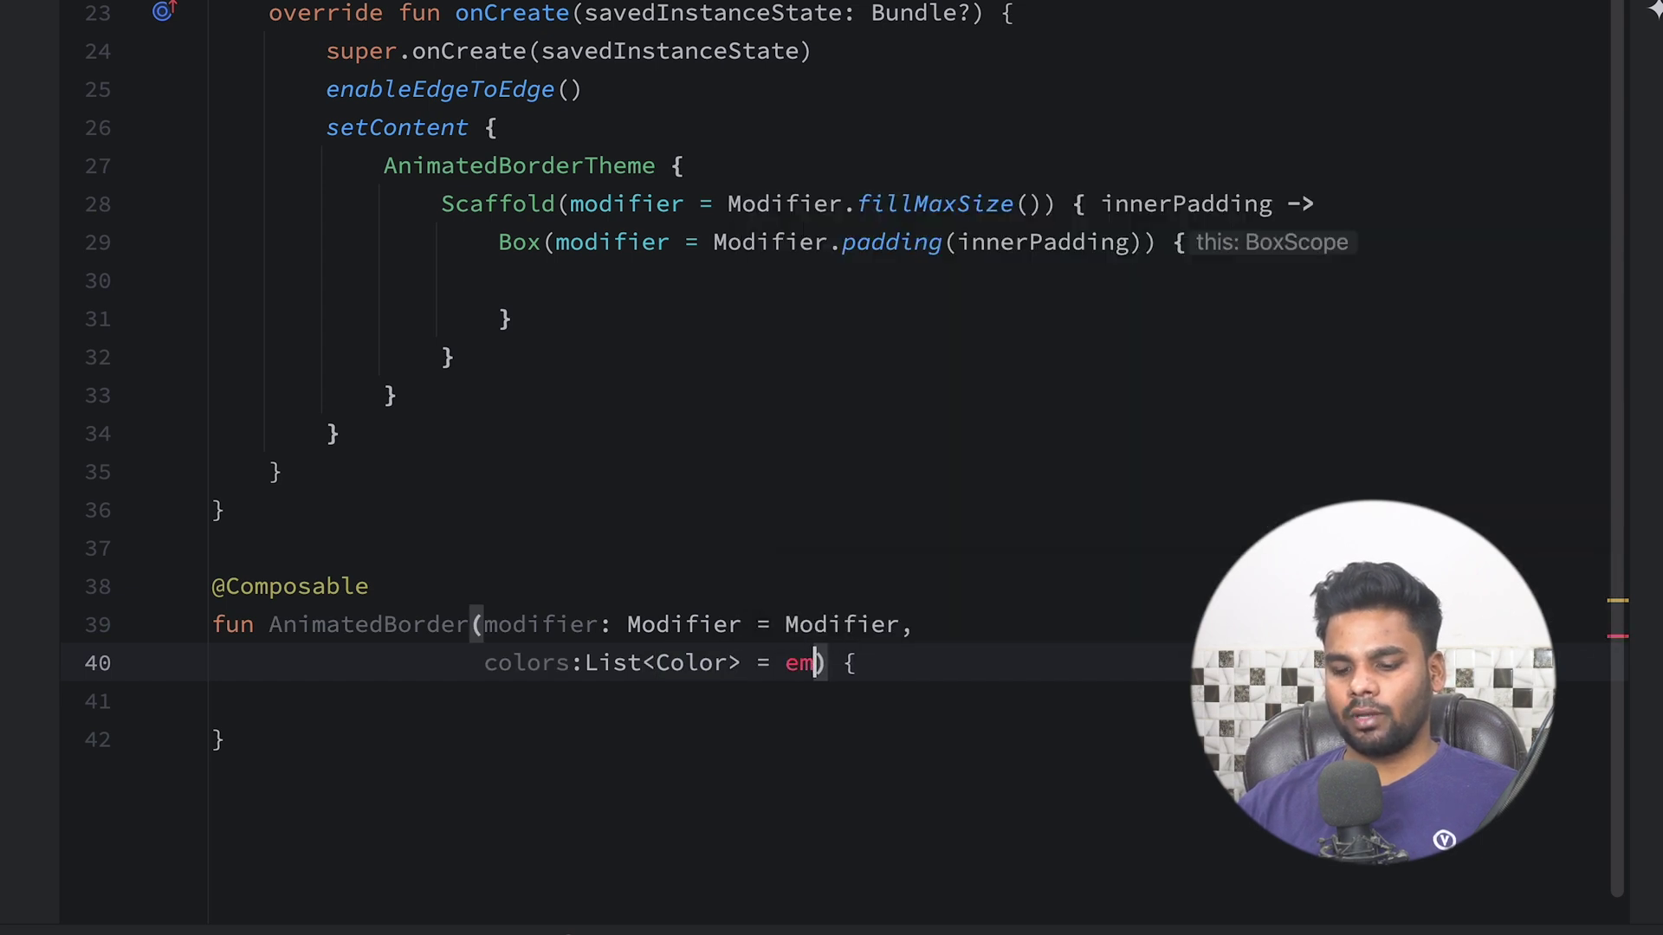
pyautogui.write('pt')
pyautogui.press('Return')
pyautogui.write(',')
pyautogui.press('Return')
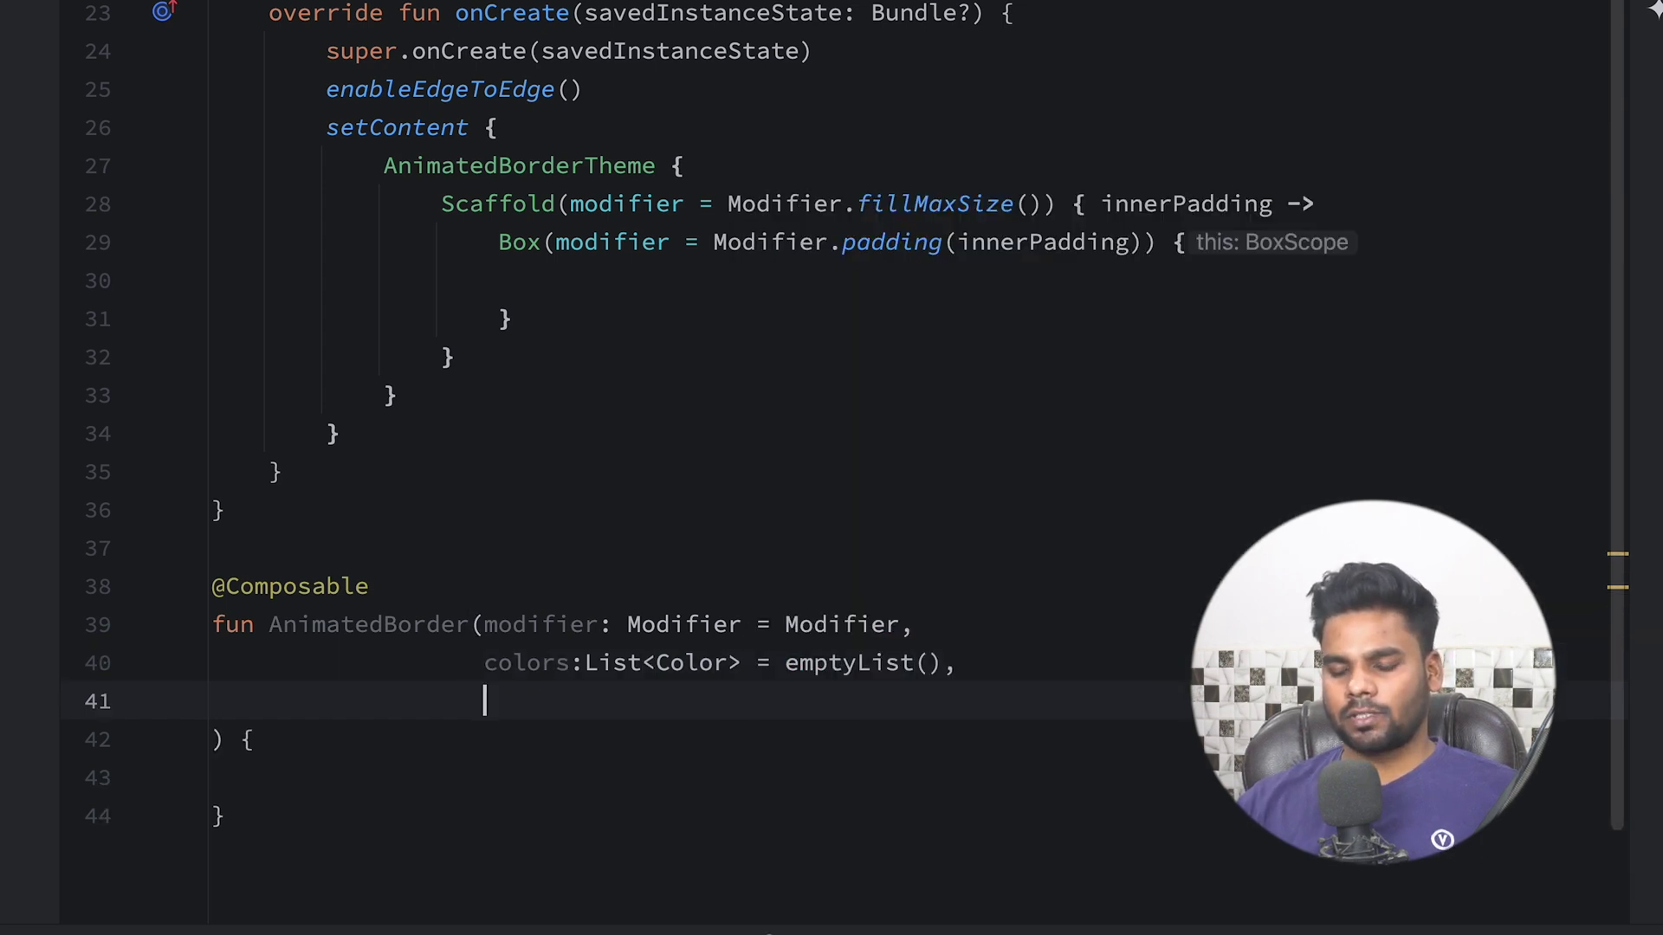
pyautogui.write('conternt: @')
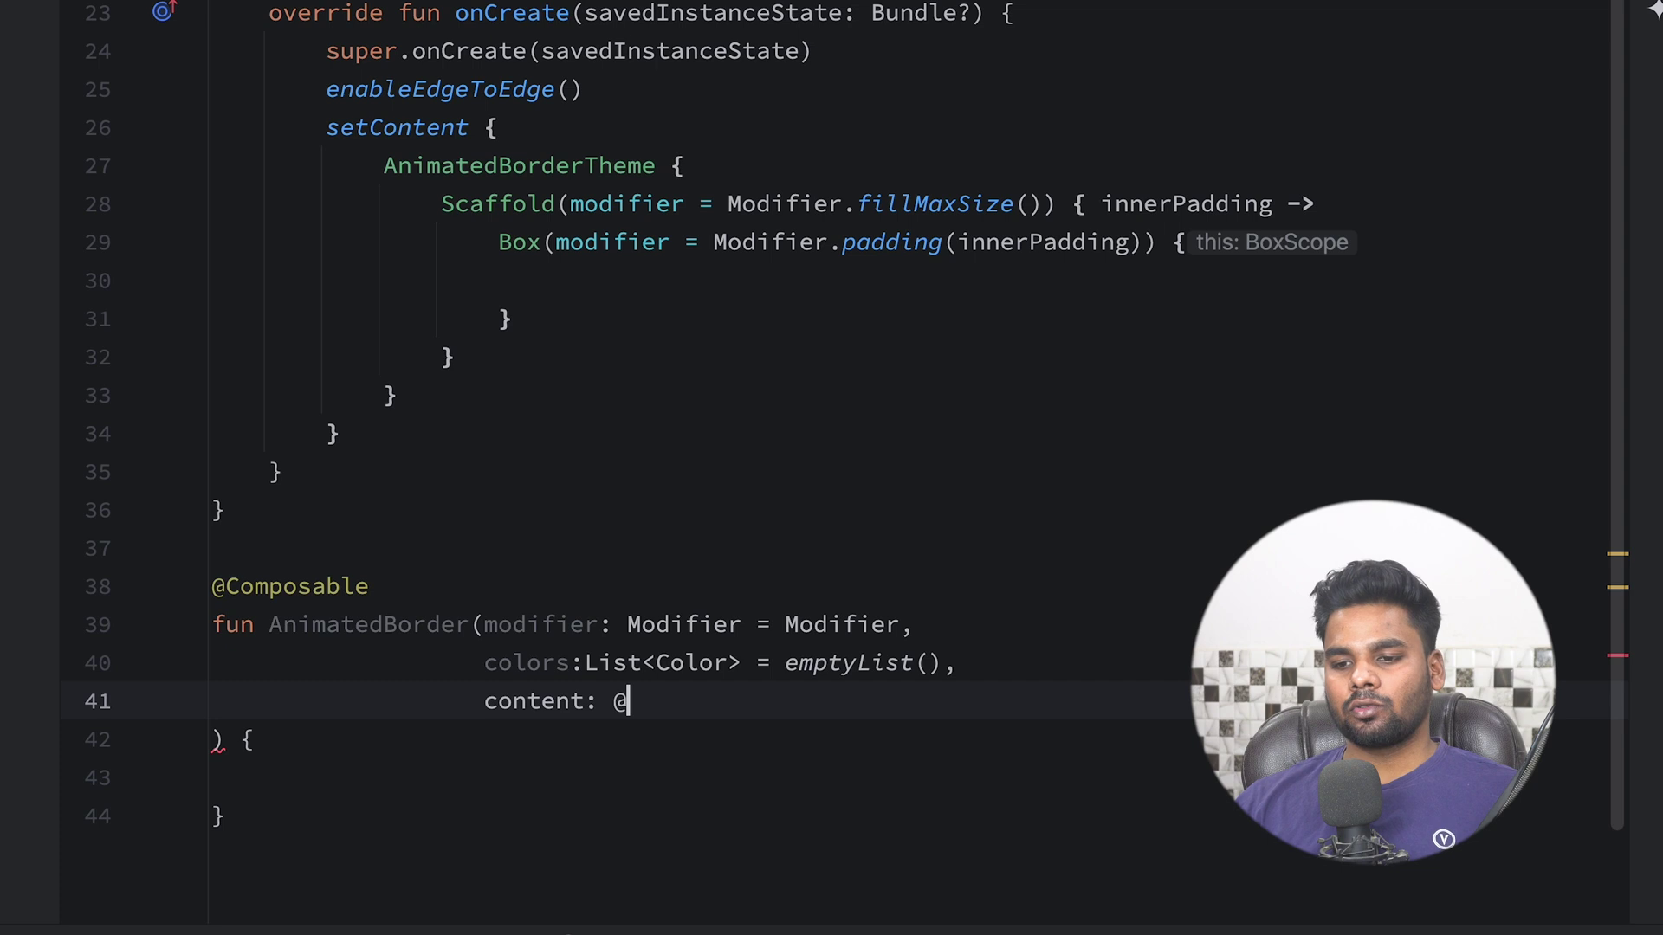
pyautogui.write('Com')
pyautogui.press('Return')
pyautogui.write('()')
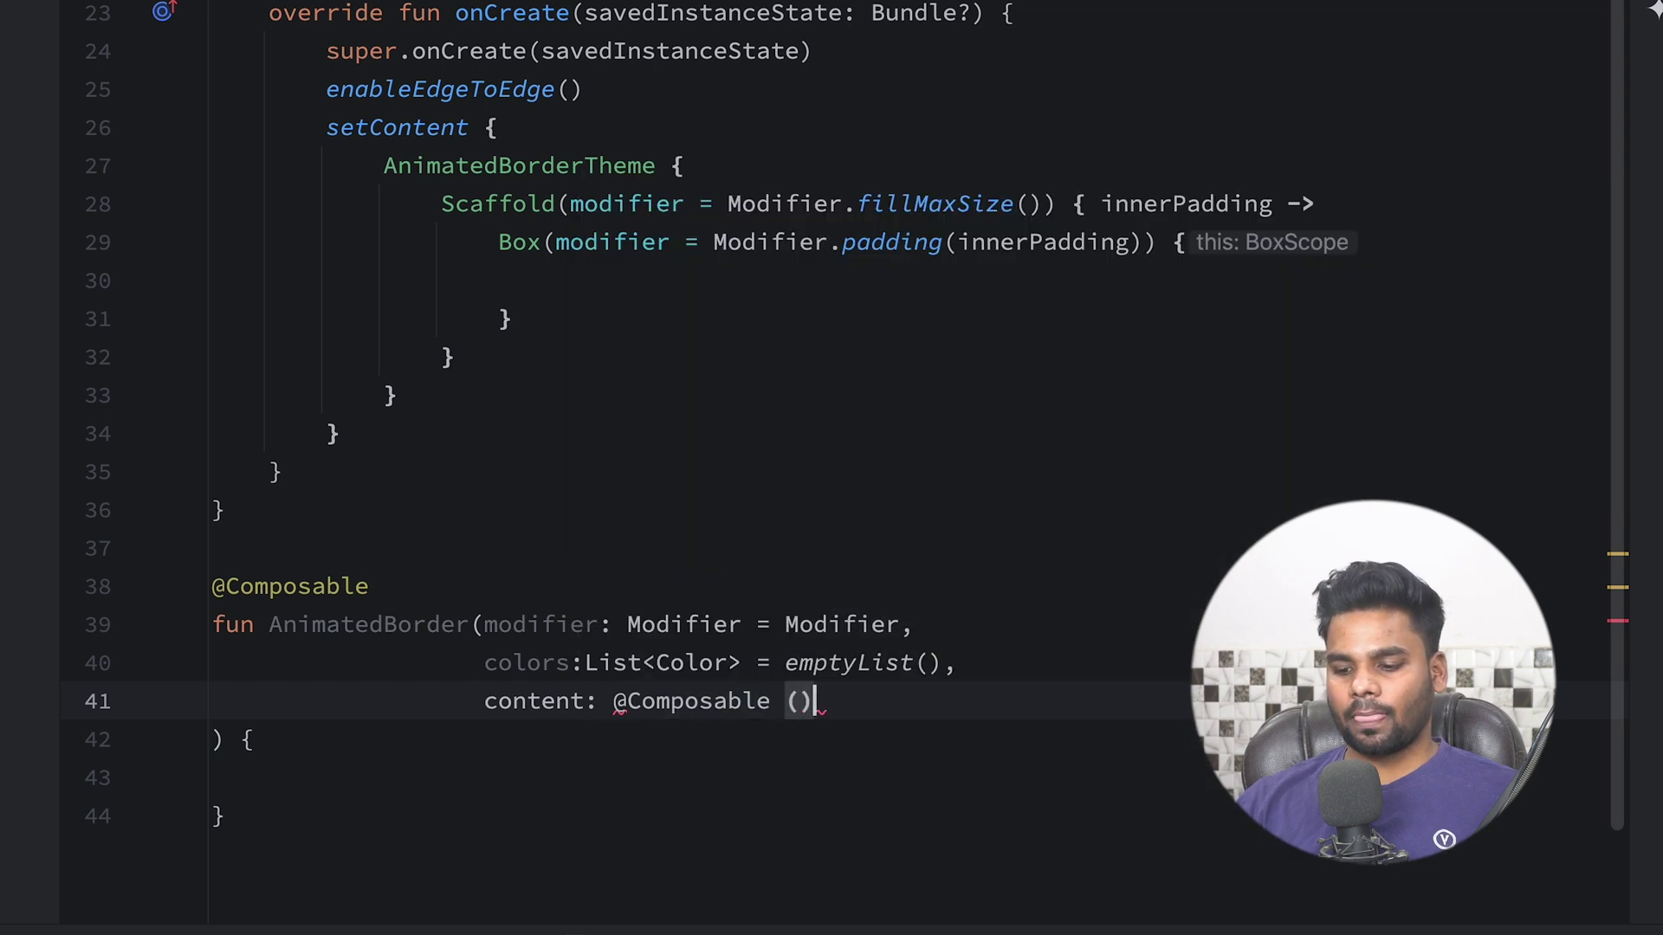
pyautogui.write('->Un')
pyautogui.press('Return')
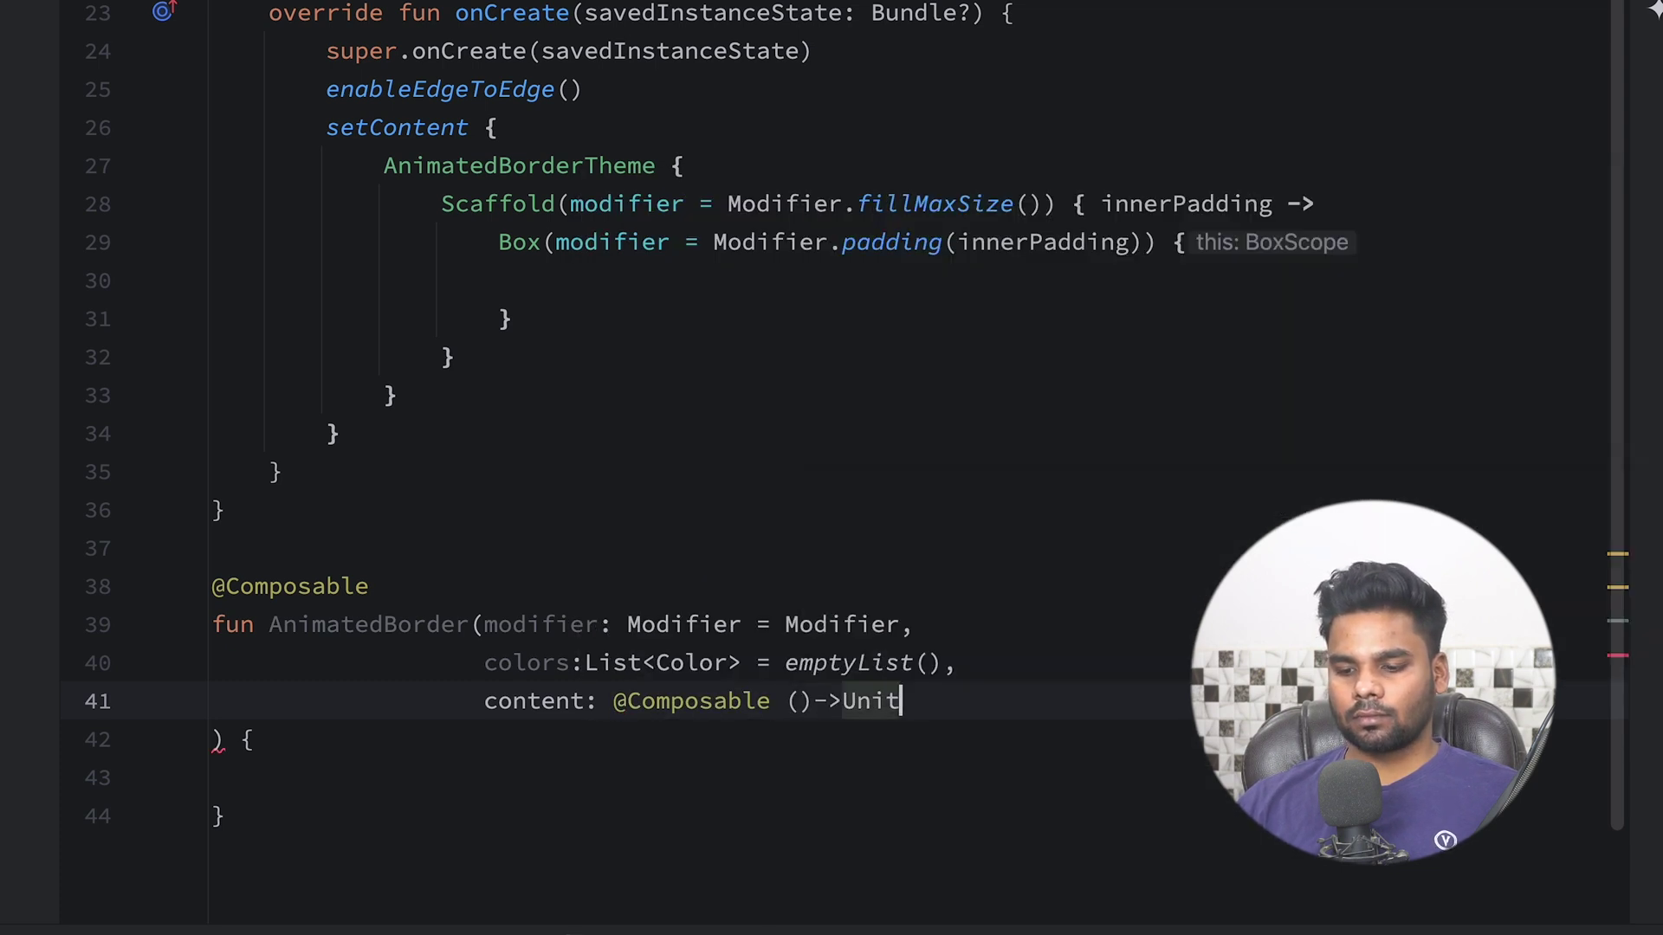
pyautogui.hotkey('ctrl', 'alt', 'l')
pyautogui.press('Down')
# Declare val infiniteTransition = rememberInfiniteTransition() inside AnimatedBorder
pyautogui.press('Return')
pyautogui.press('Return')
pyautogui.press('Up')
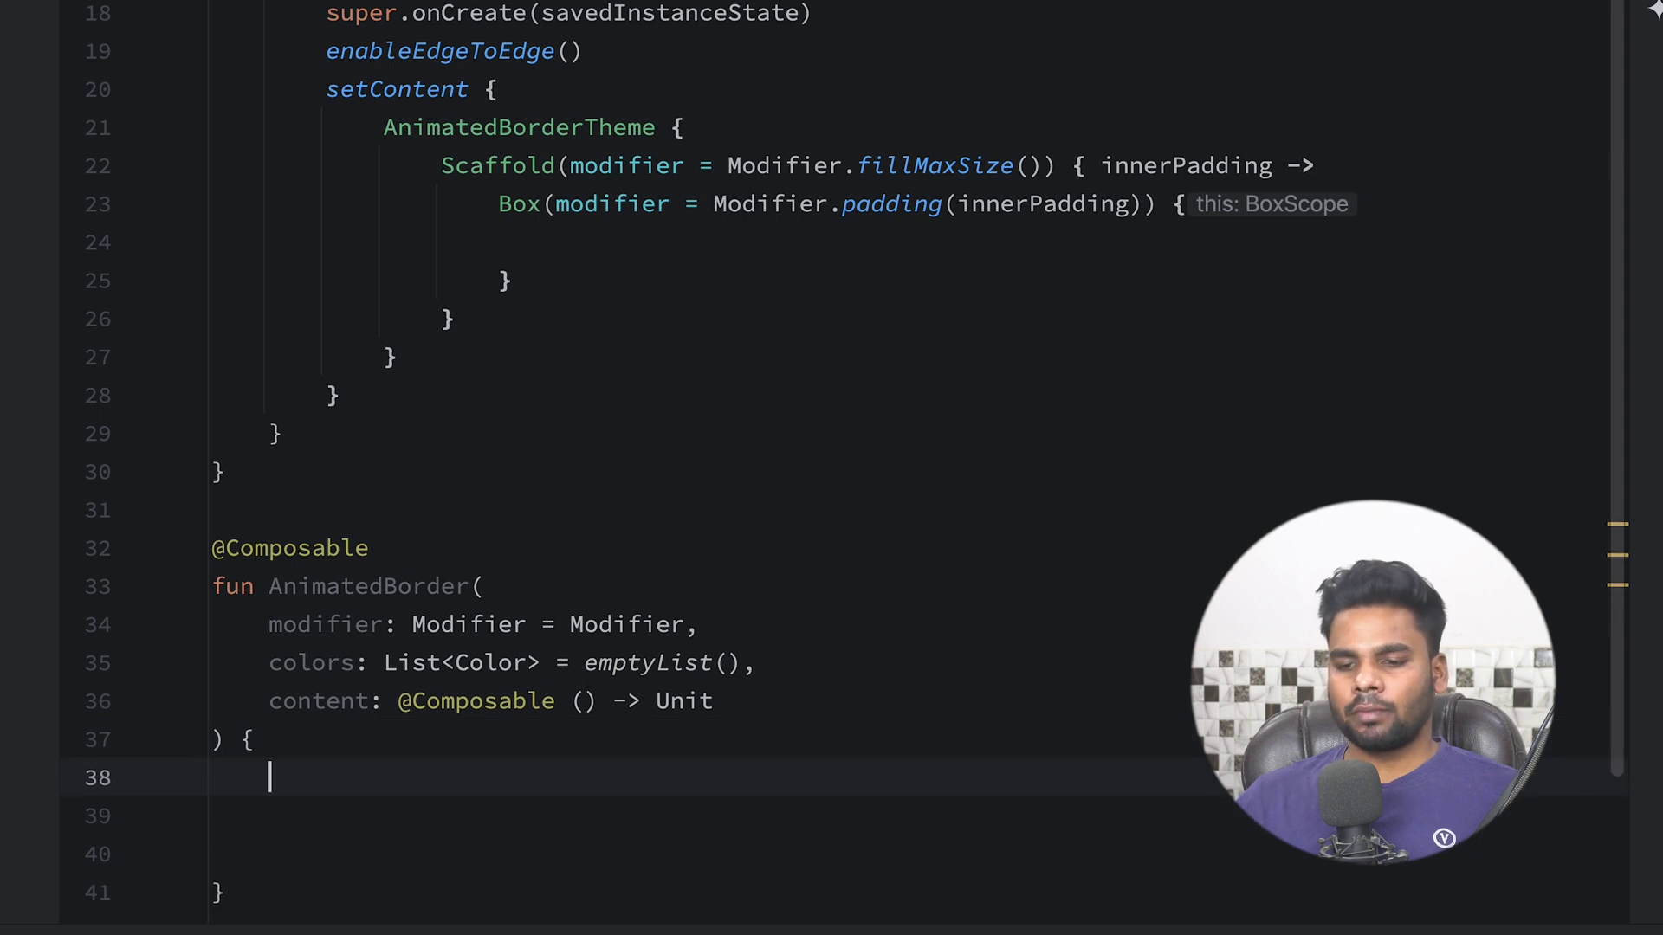
pyautogui.scroll(-3, 831, 468)
pyautogui.write('vl')
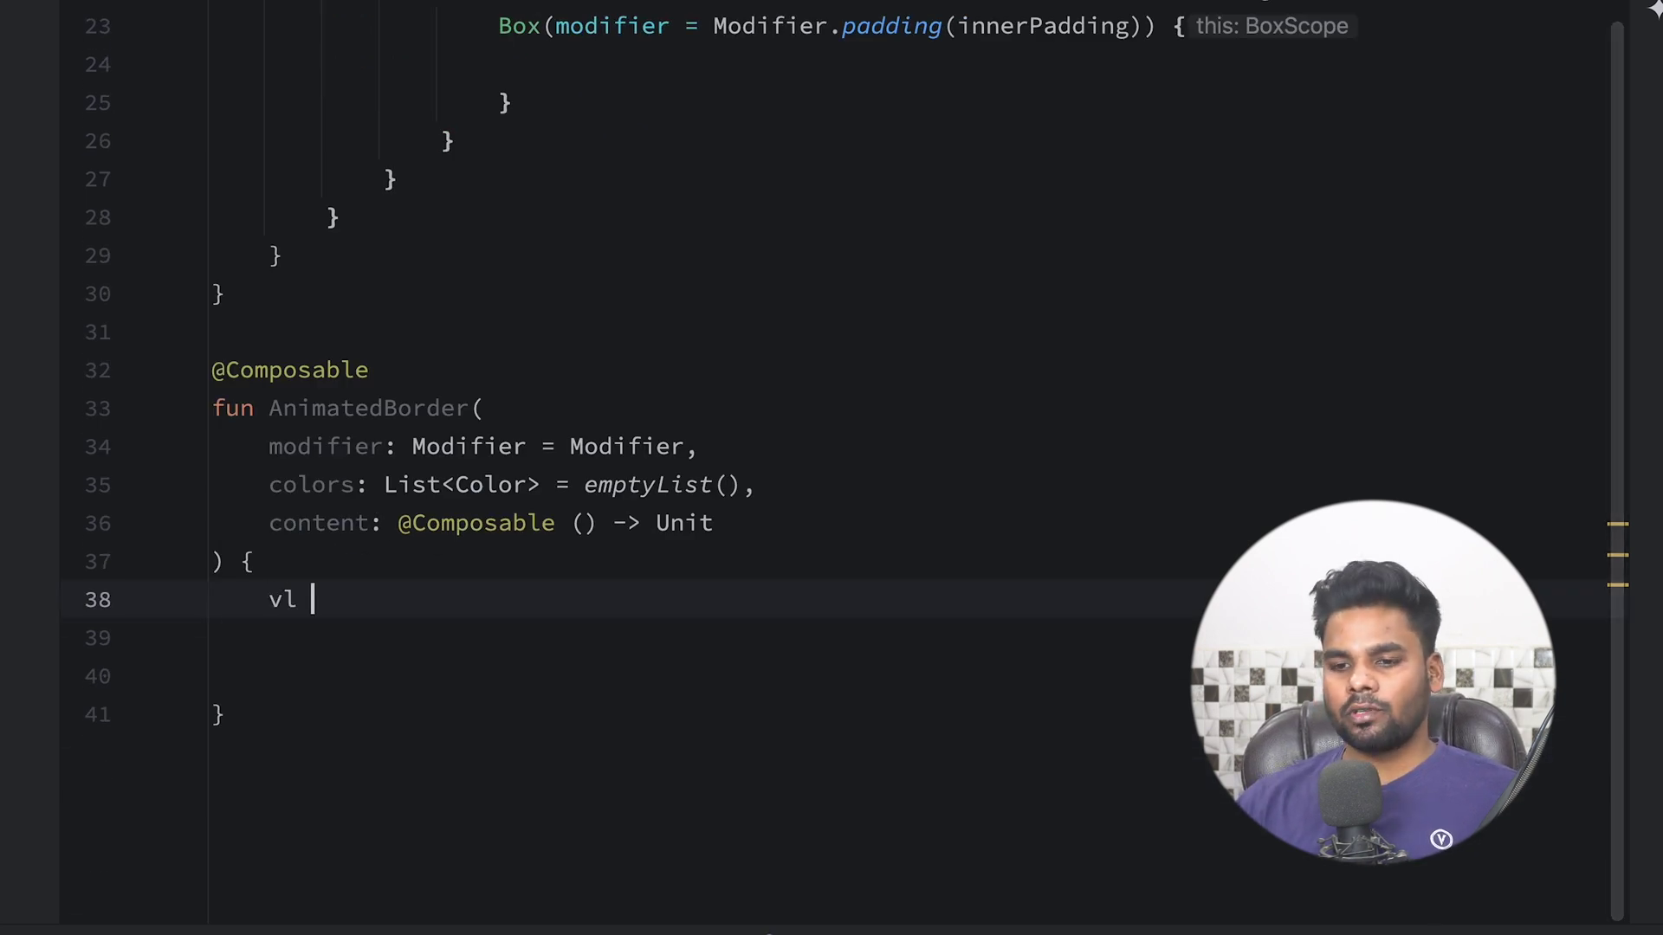
pyautogui.write('i')
pyautogui.press('BackSpace')
pyautogui.press('BackSpace')
pyautogui.press('BackSpace')
pyautogui.write('al in')
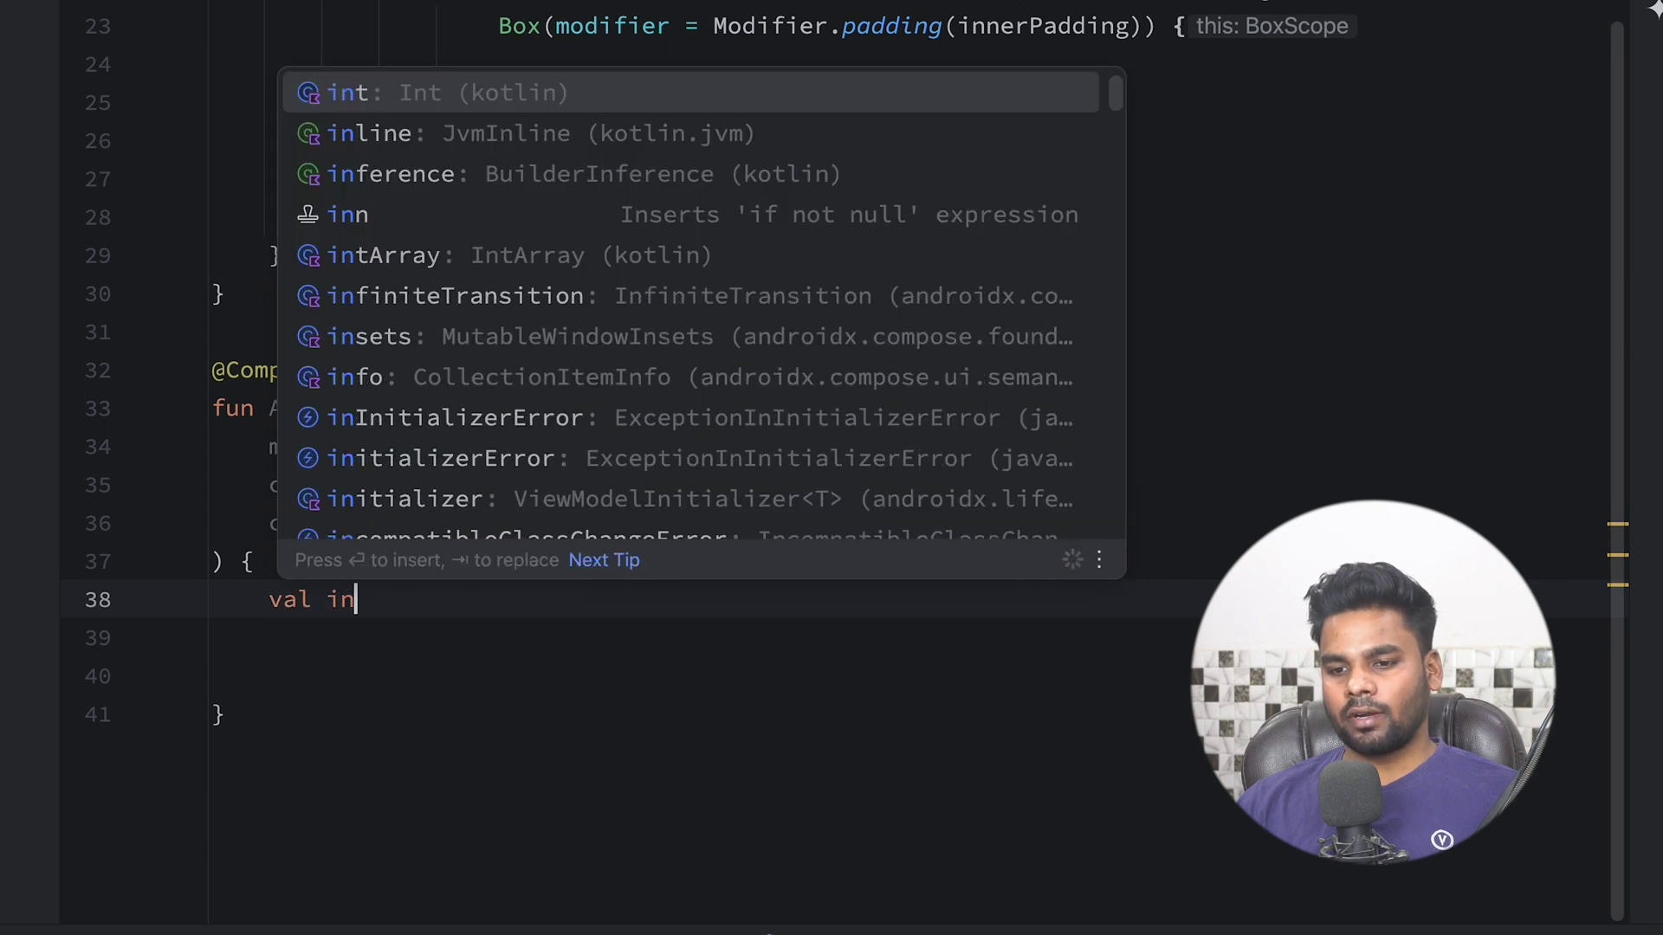
pyautogui.write('i')
pyautogui.press('BackSpace')
pyautogui.write('f')
pyautogui.press('Return')
pyautogui.write('= reme')
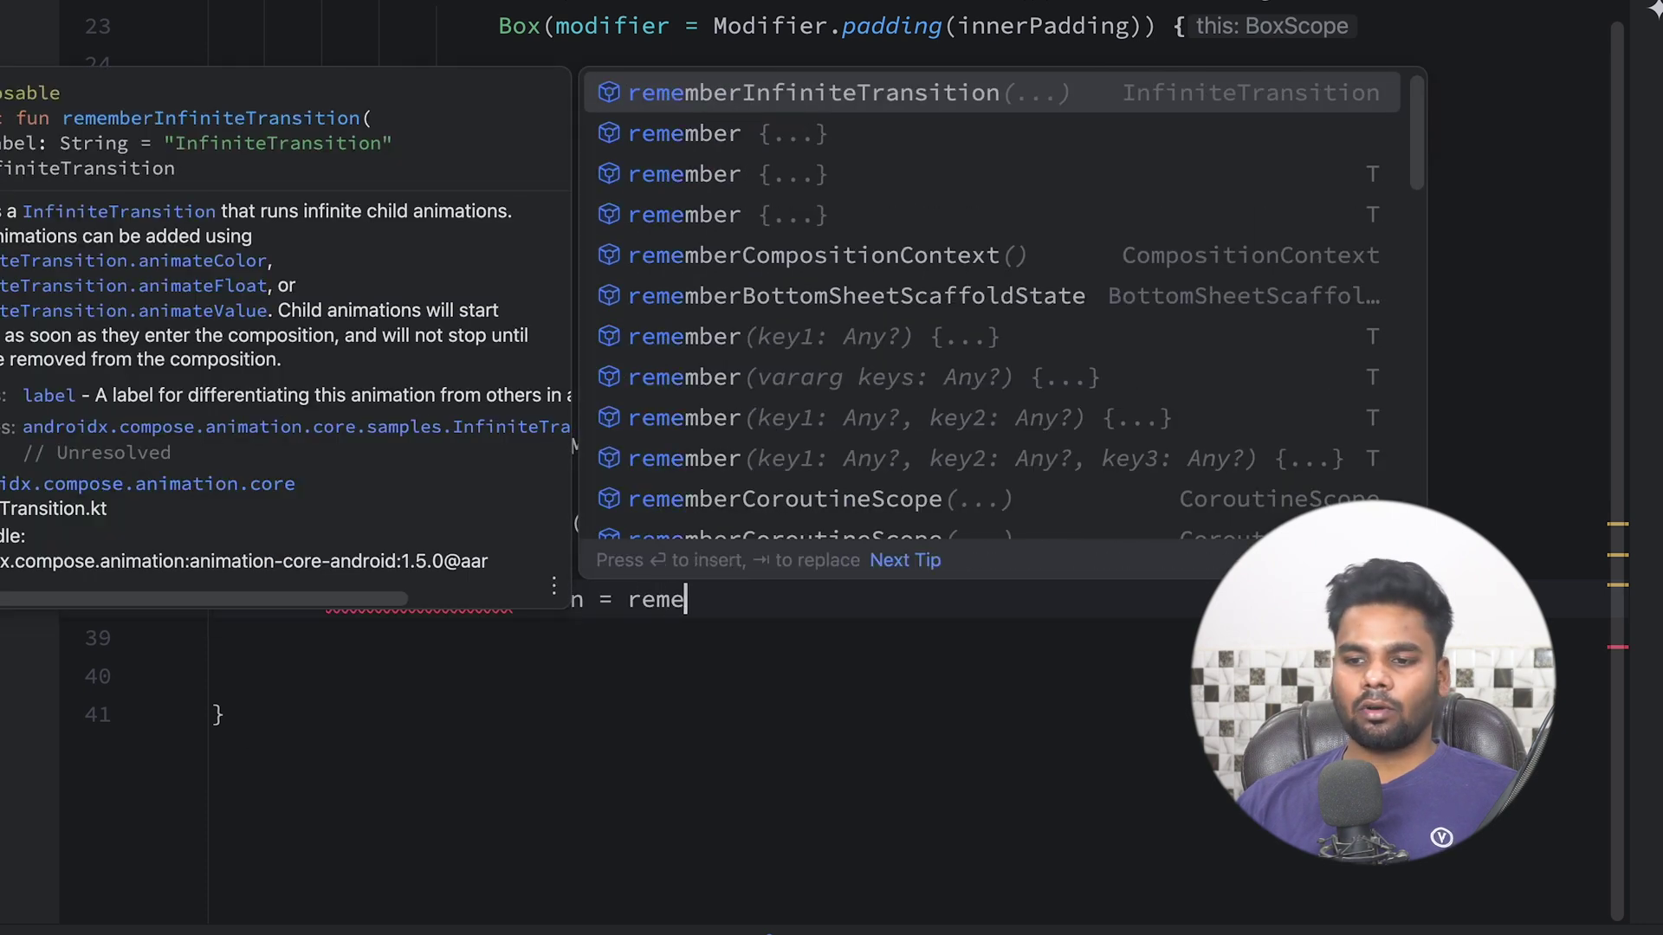
pyautogui.write('mberIn')
pyautogui.press('Return')
# Define a rotation value using infiniteTransition.animateFloat from 0 to 360
pyautogui.press('Return')
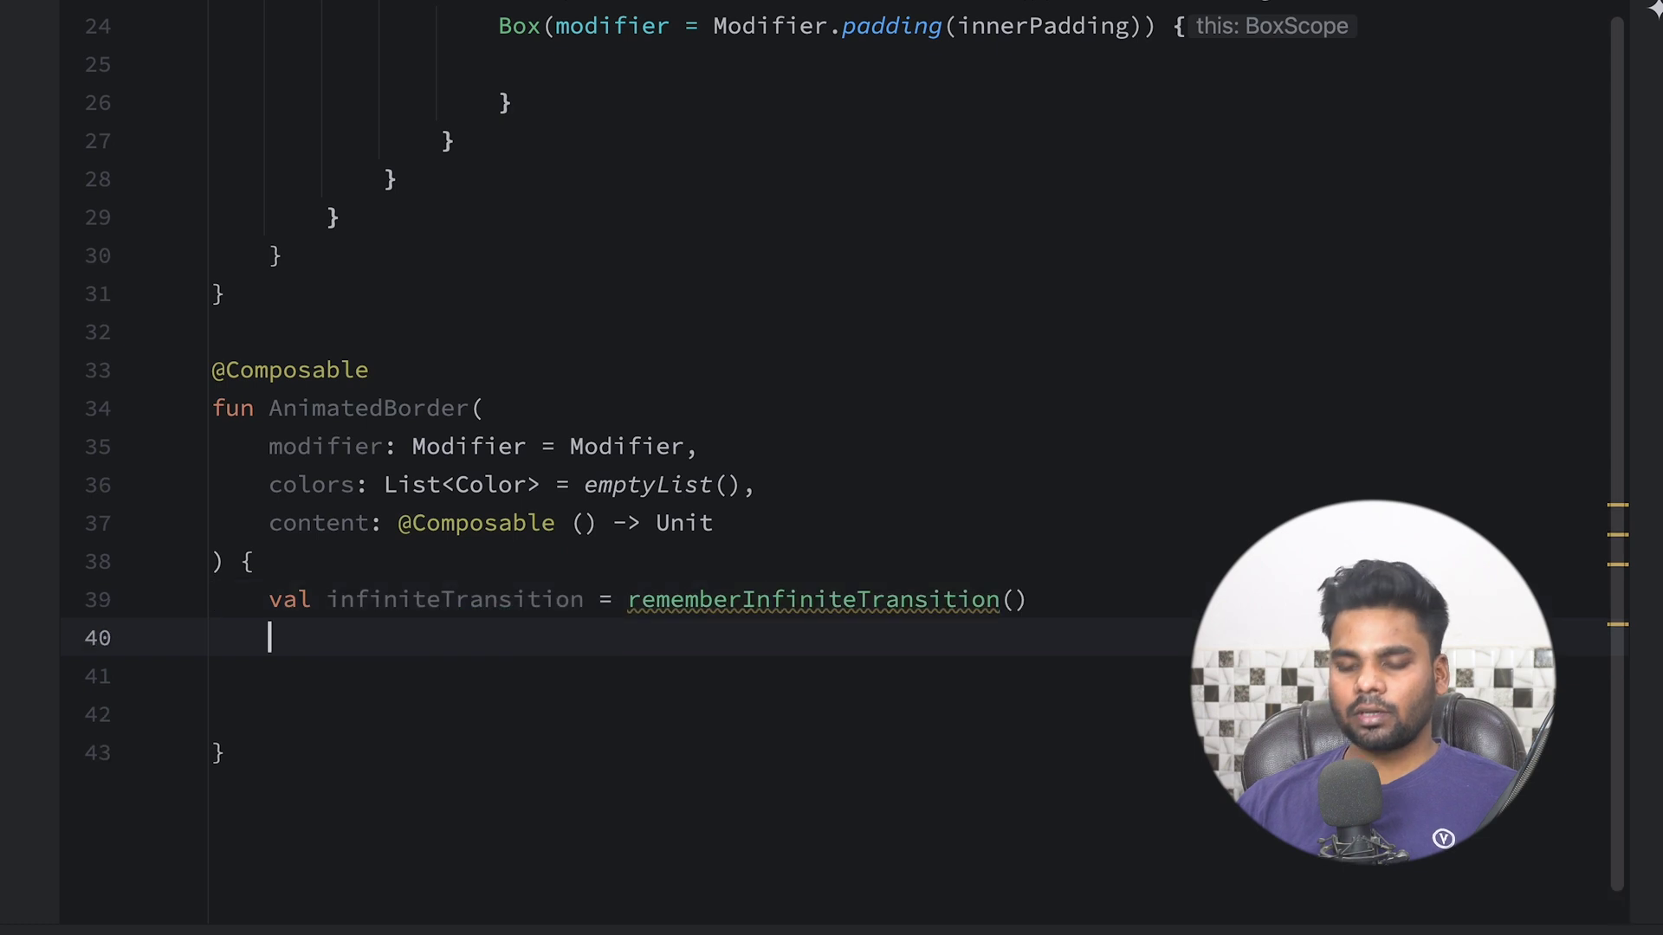
pyautogui.press('Return')
pyautogui.write('val')
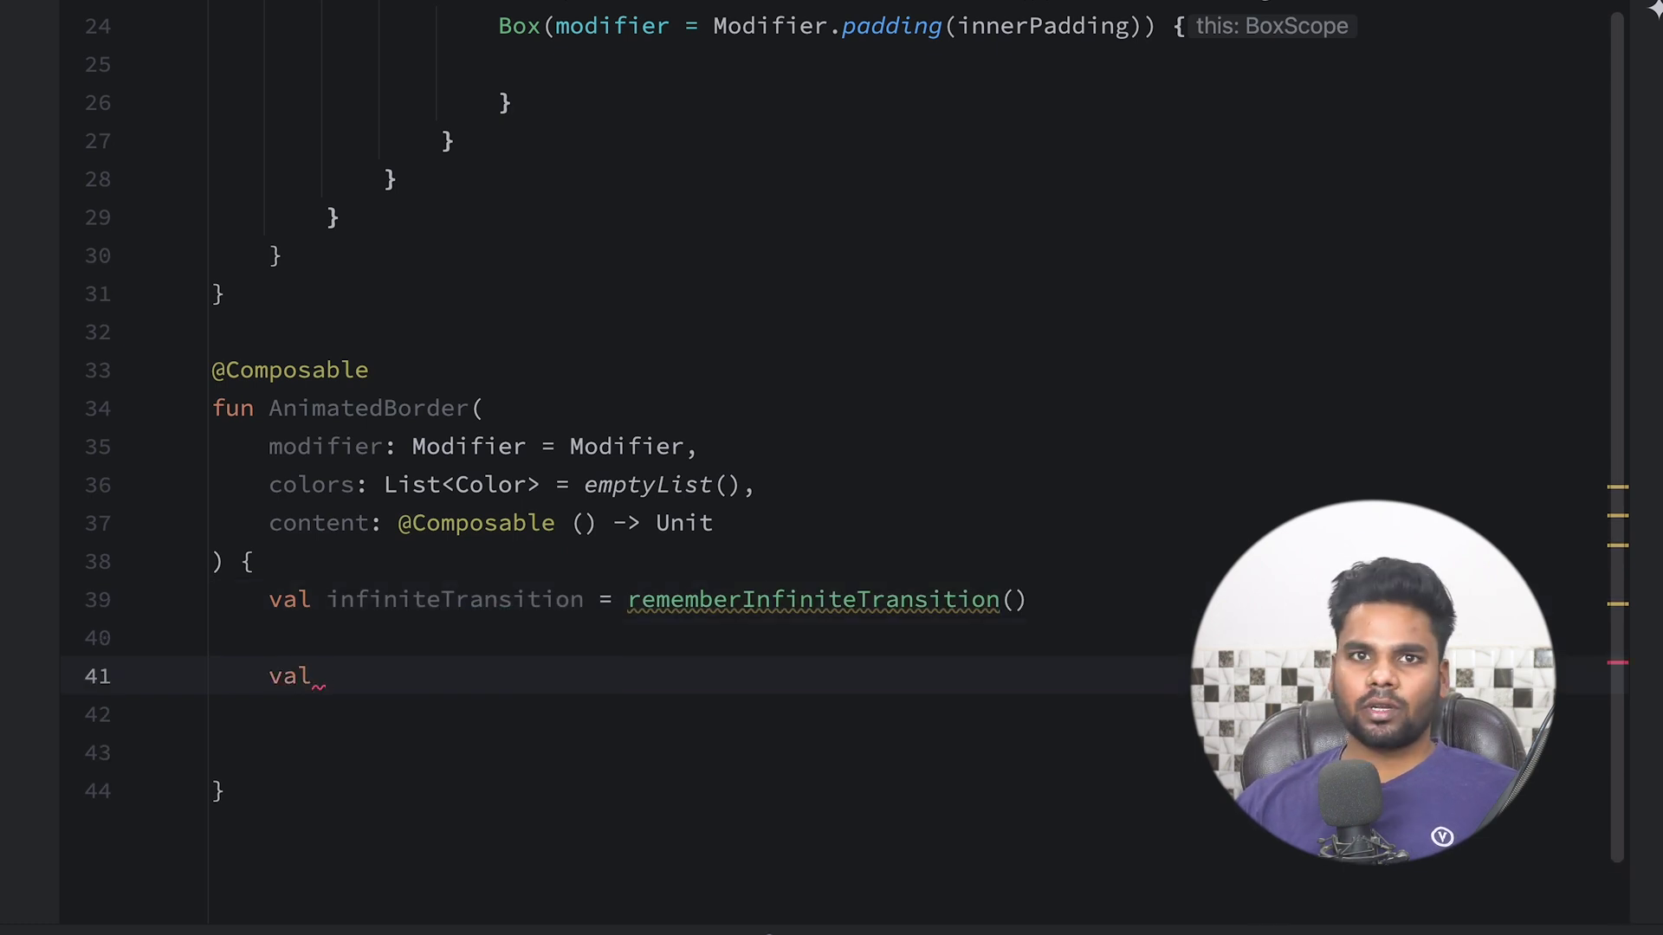
pyautogui.write('rotation ')
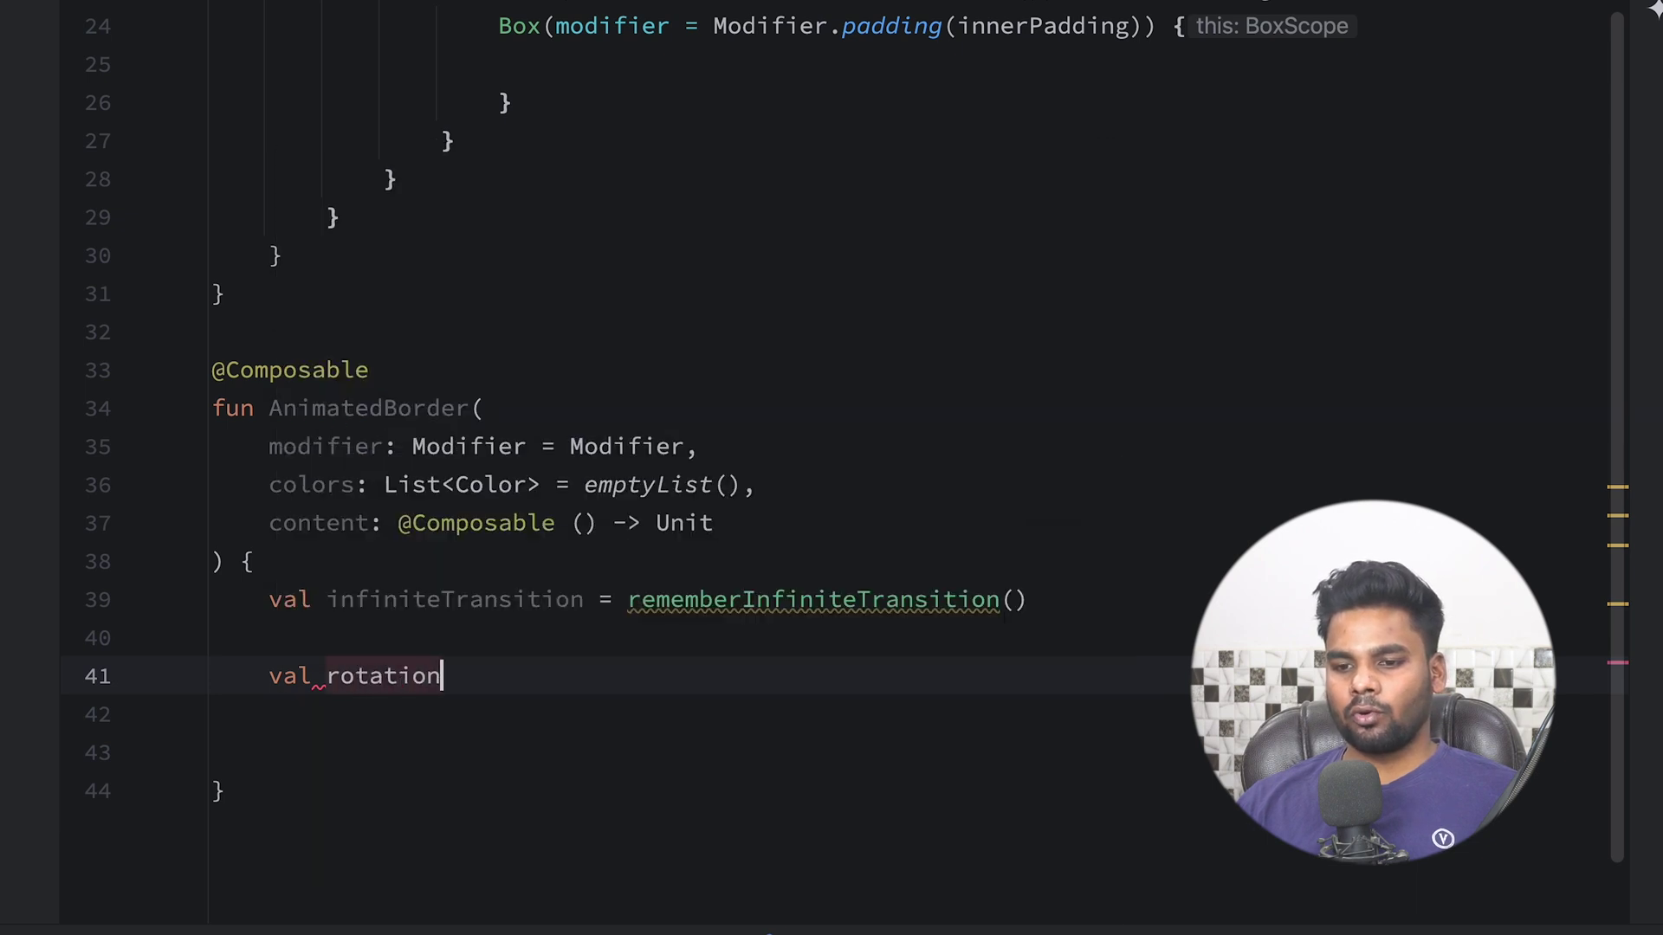
pyautogui.write('= inf')
pyautogui.press('Return')
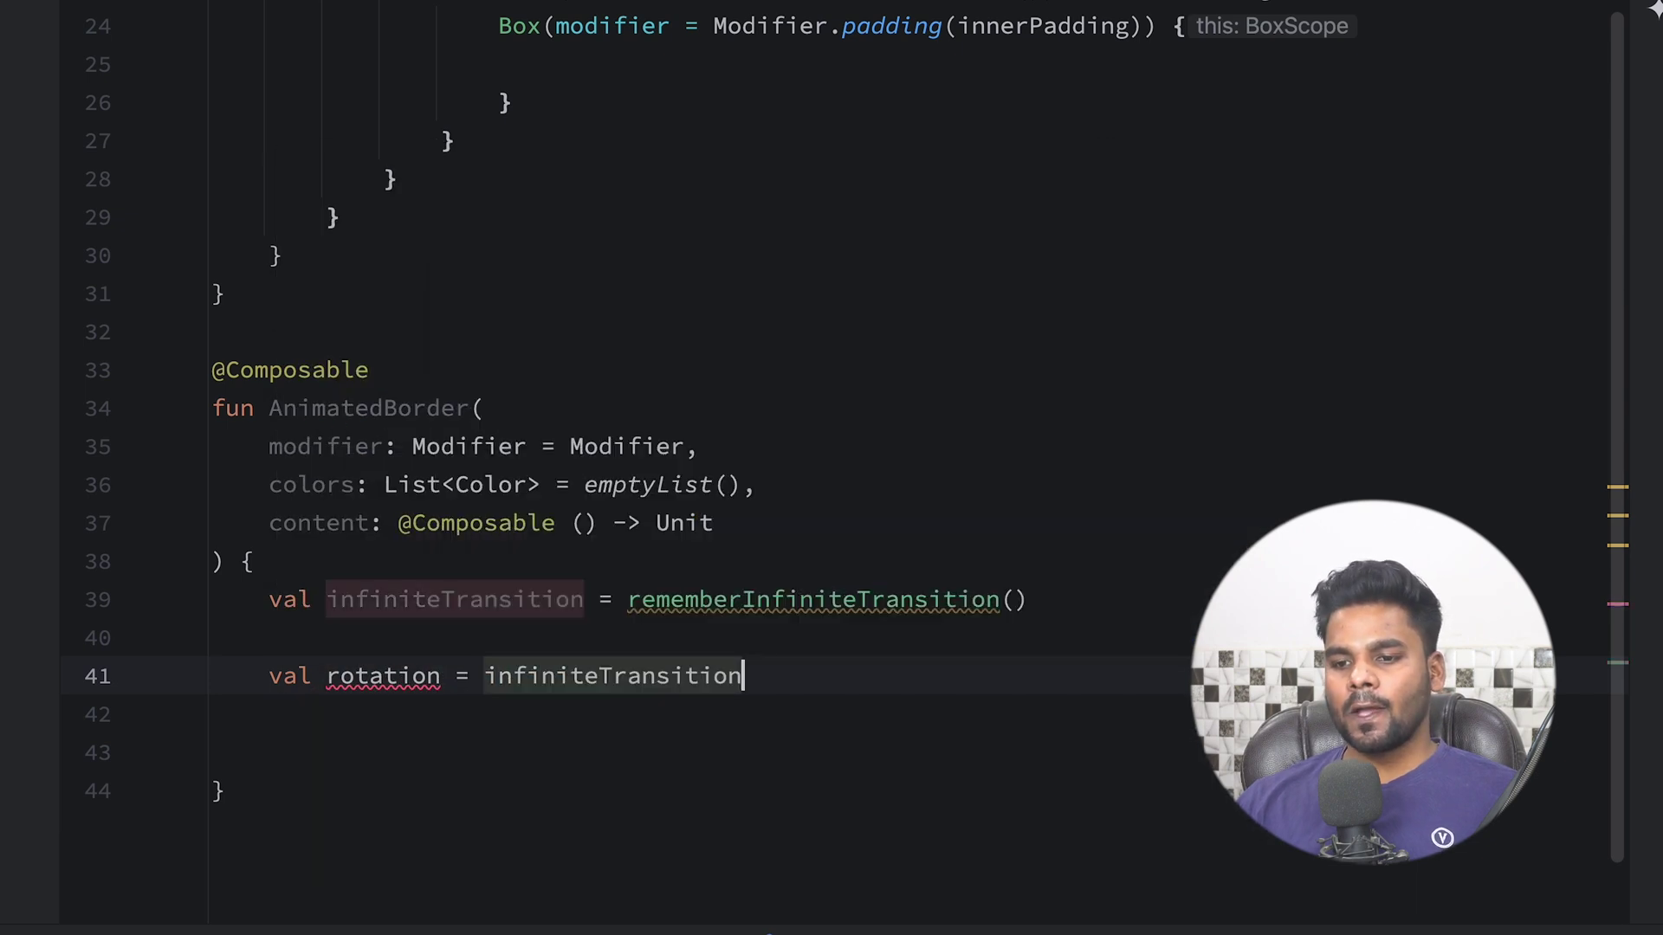
pyautogui.write('.ani')
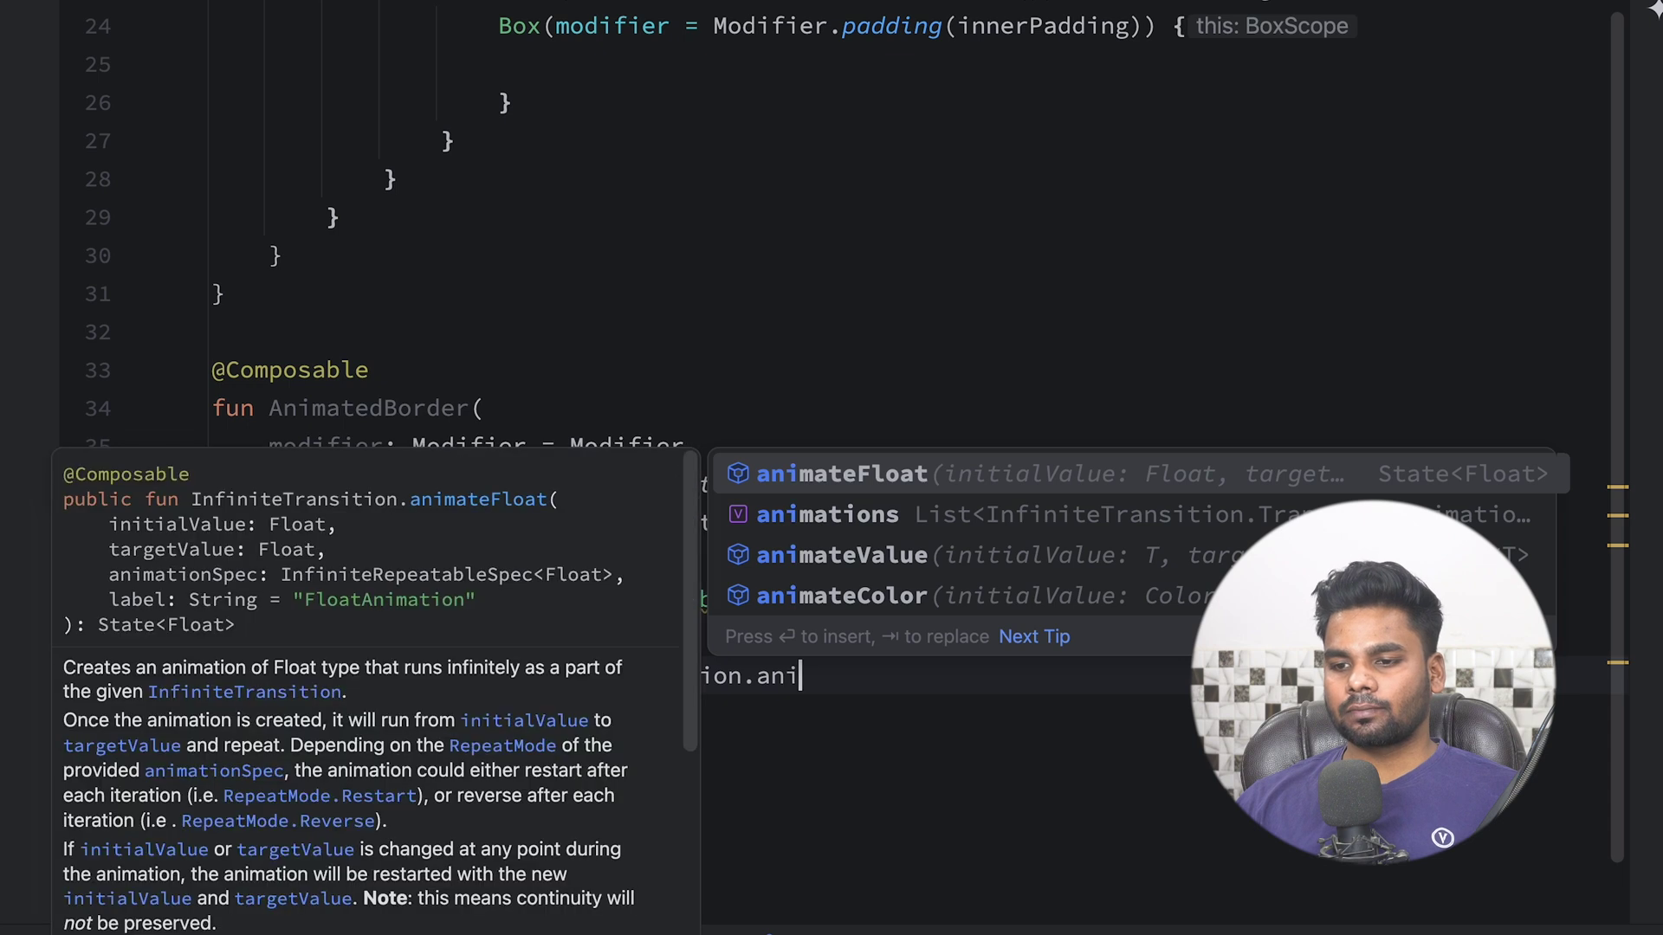
pyautogui.press('Return')
pyautogui.press('Tab')
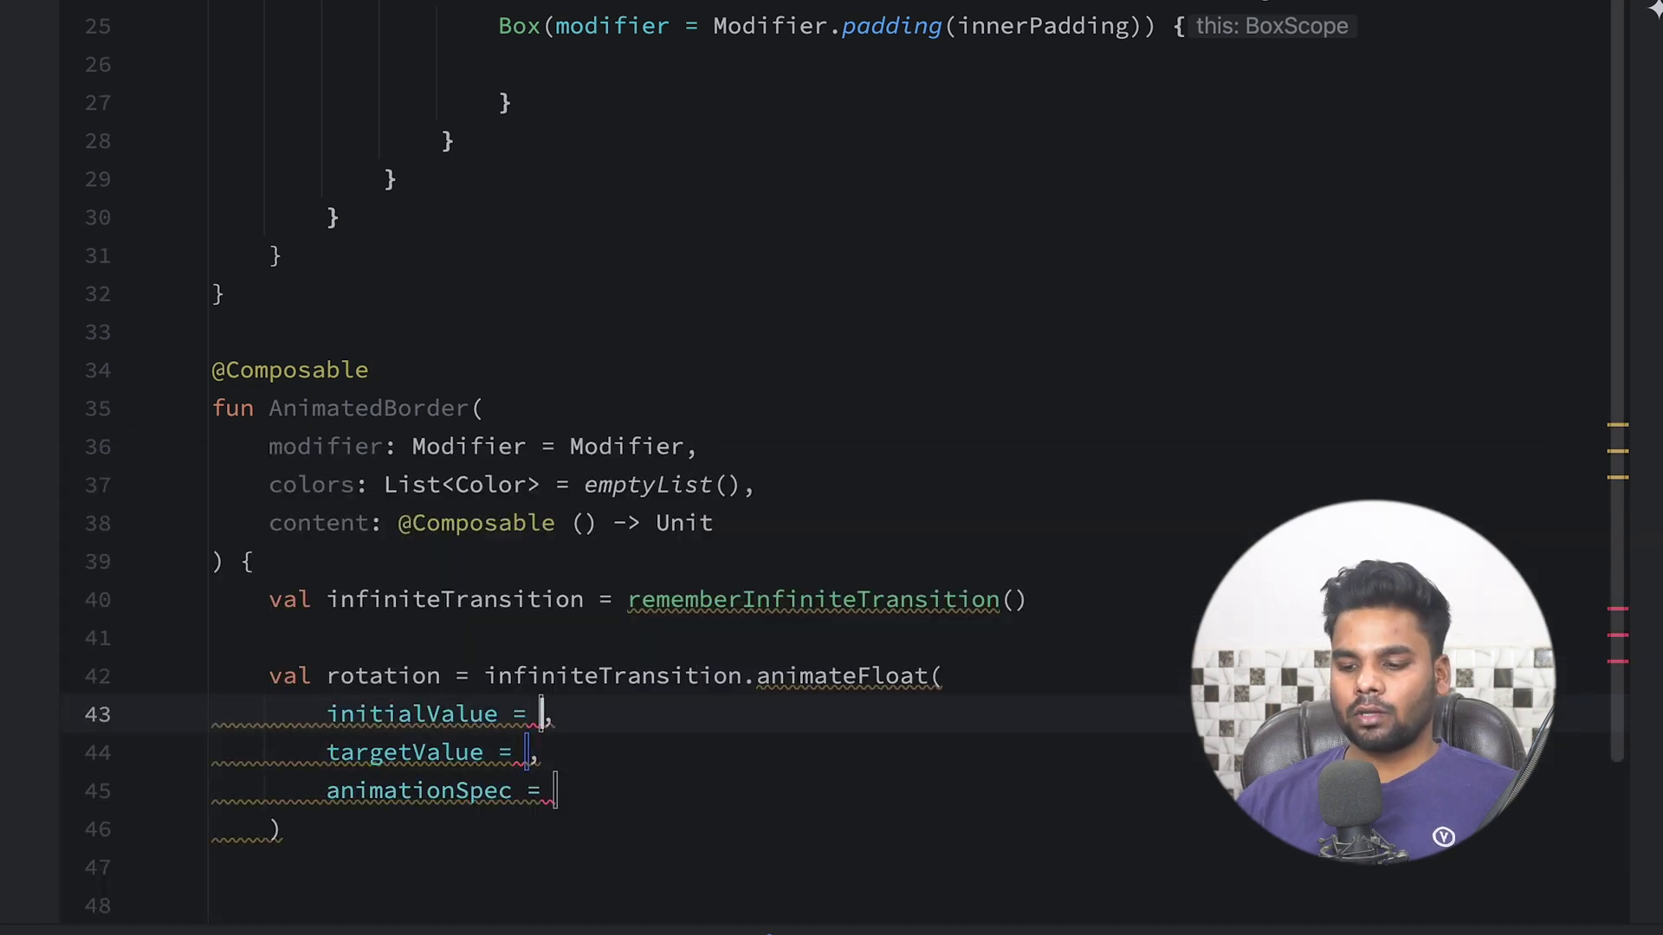
pyautogui.write('0f')
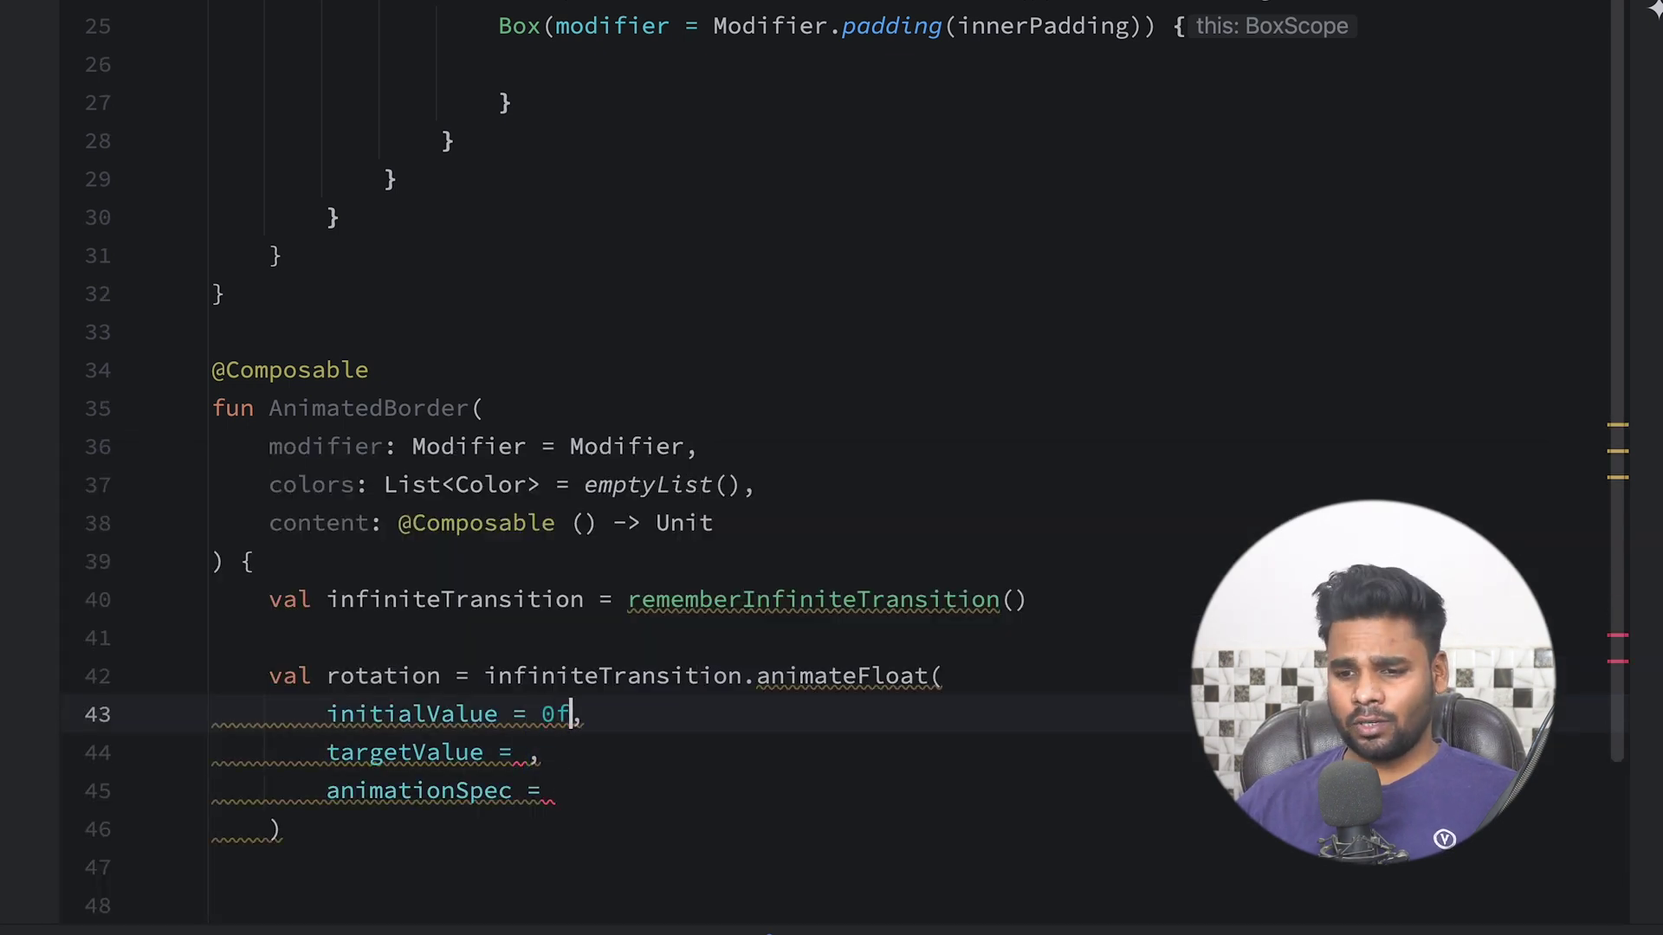
pyautogui.press('Tab')
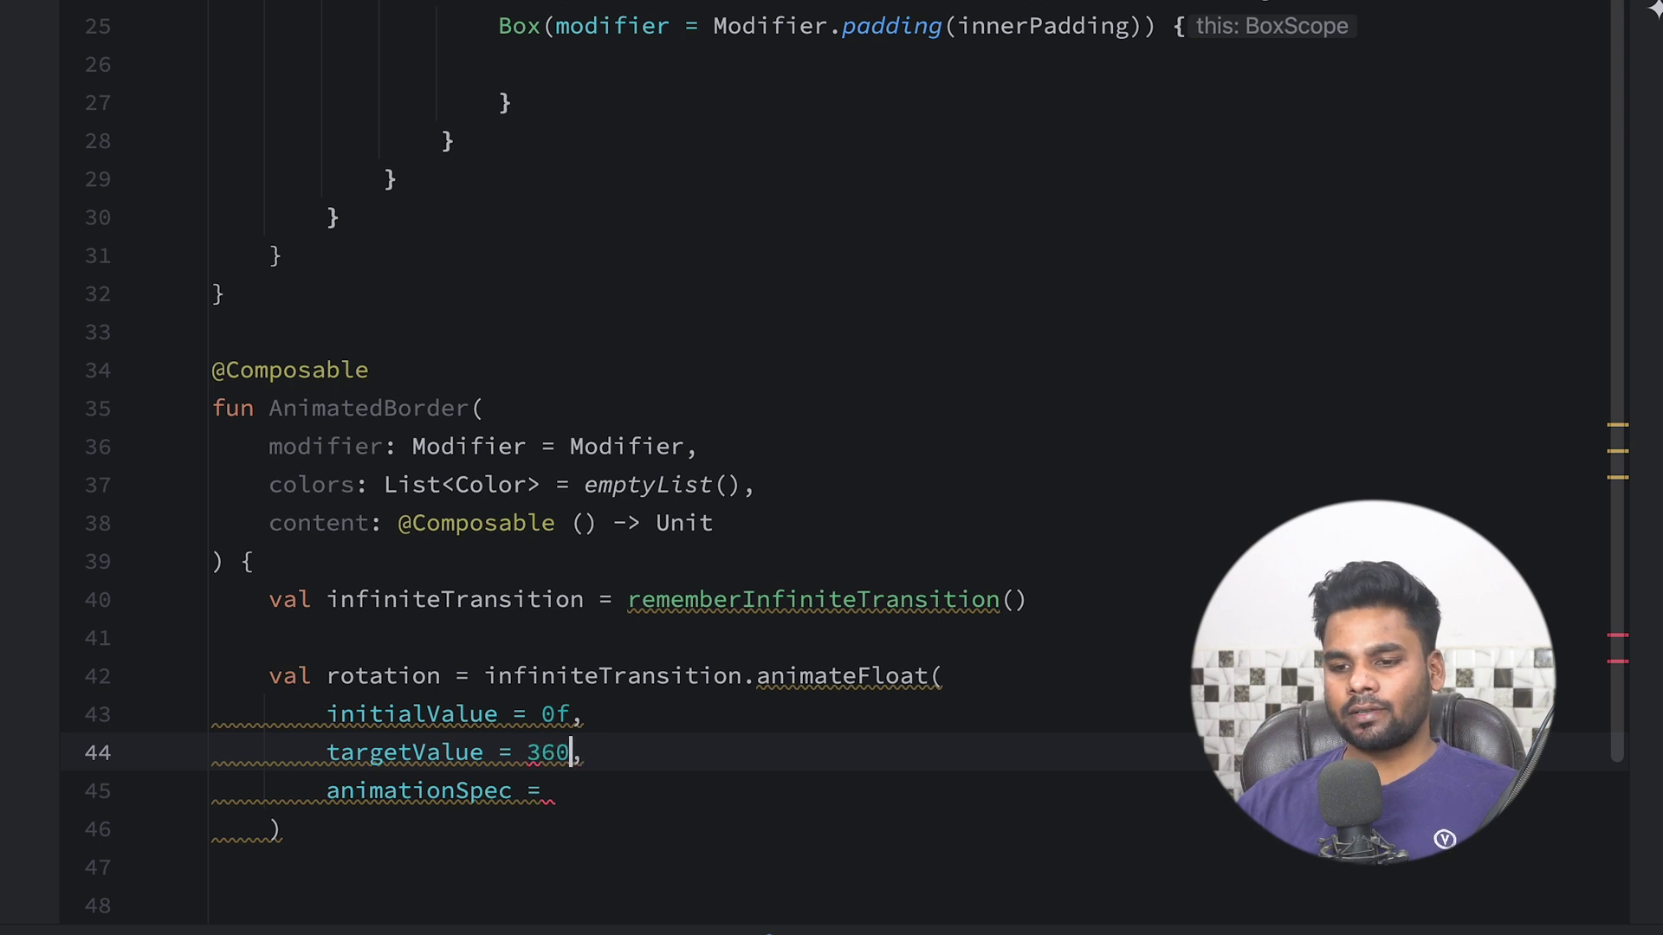
pyautogui.press('Tab')
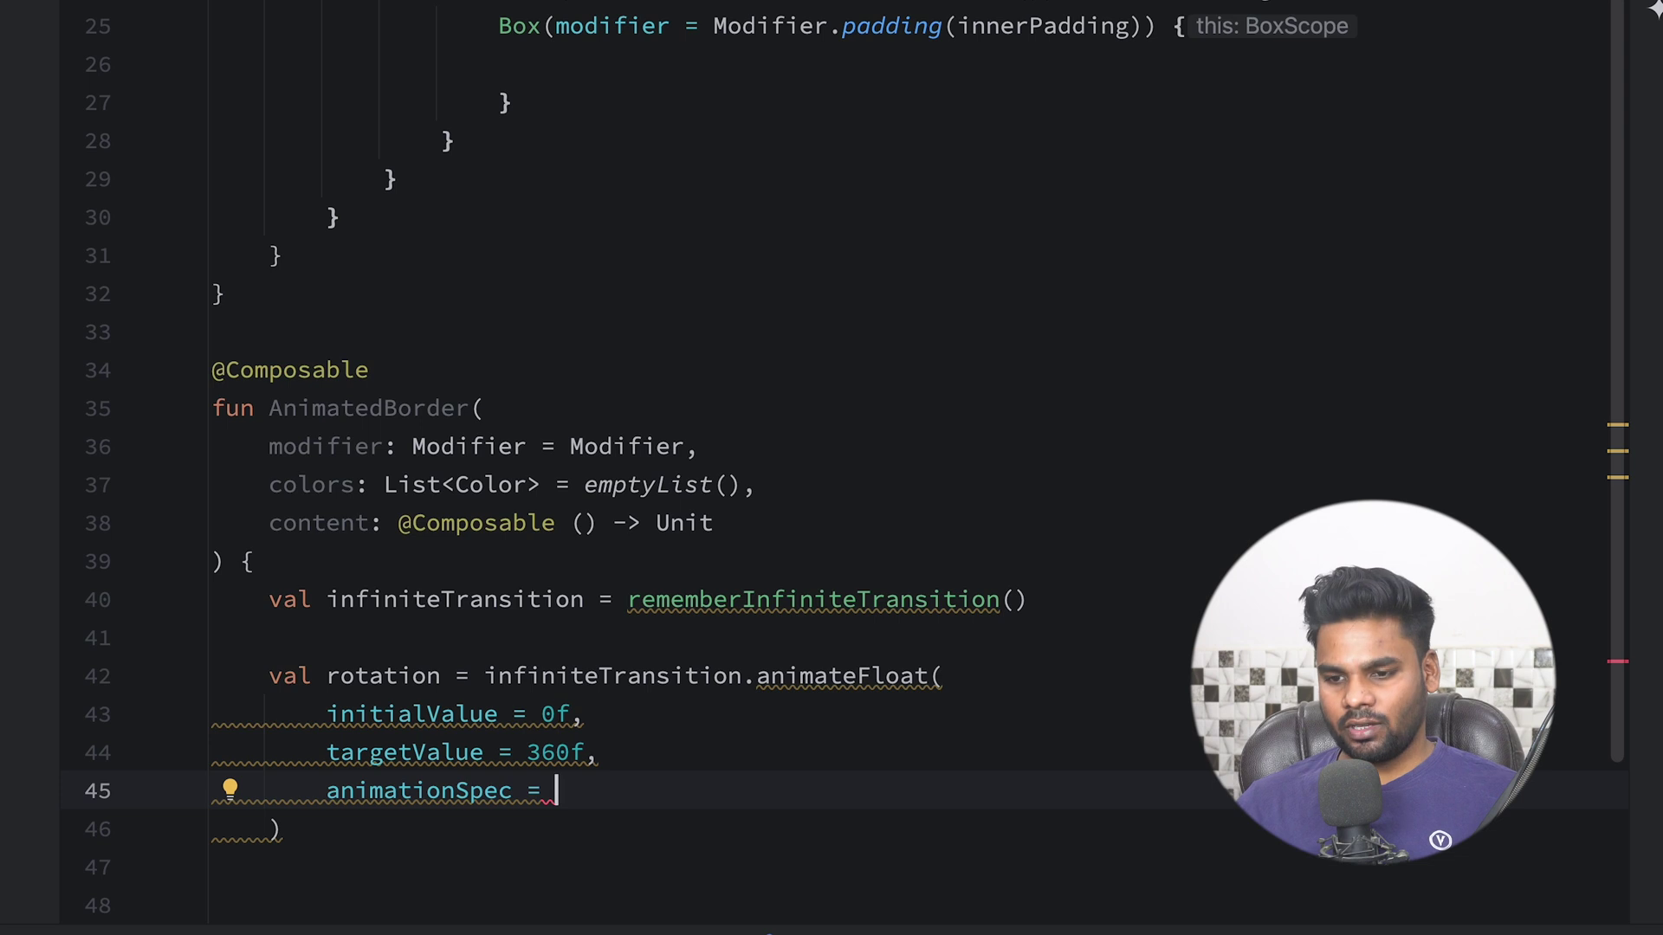
pyautogui.write('infi')
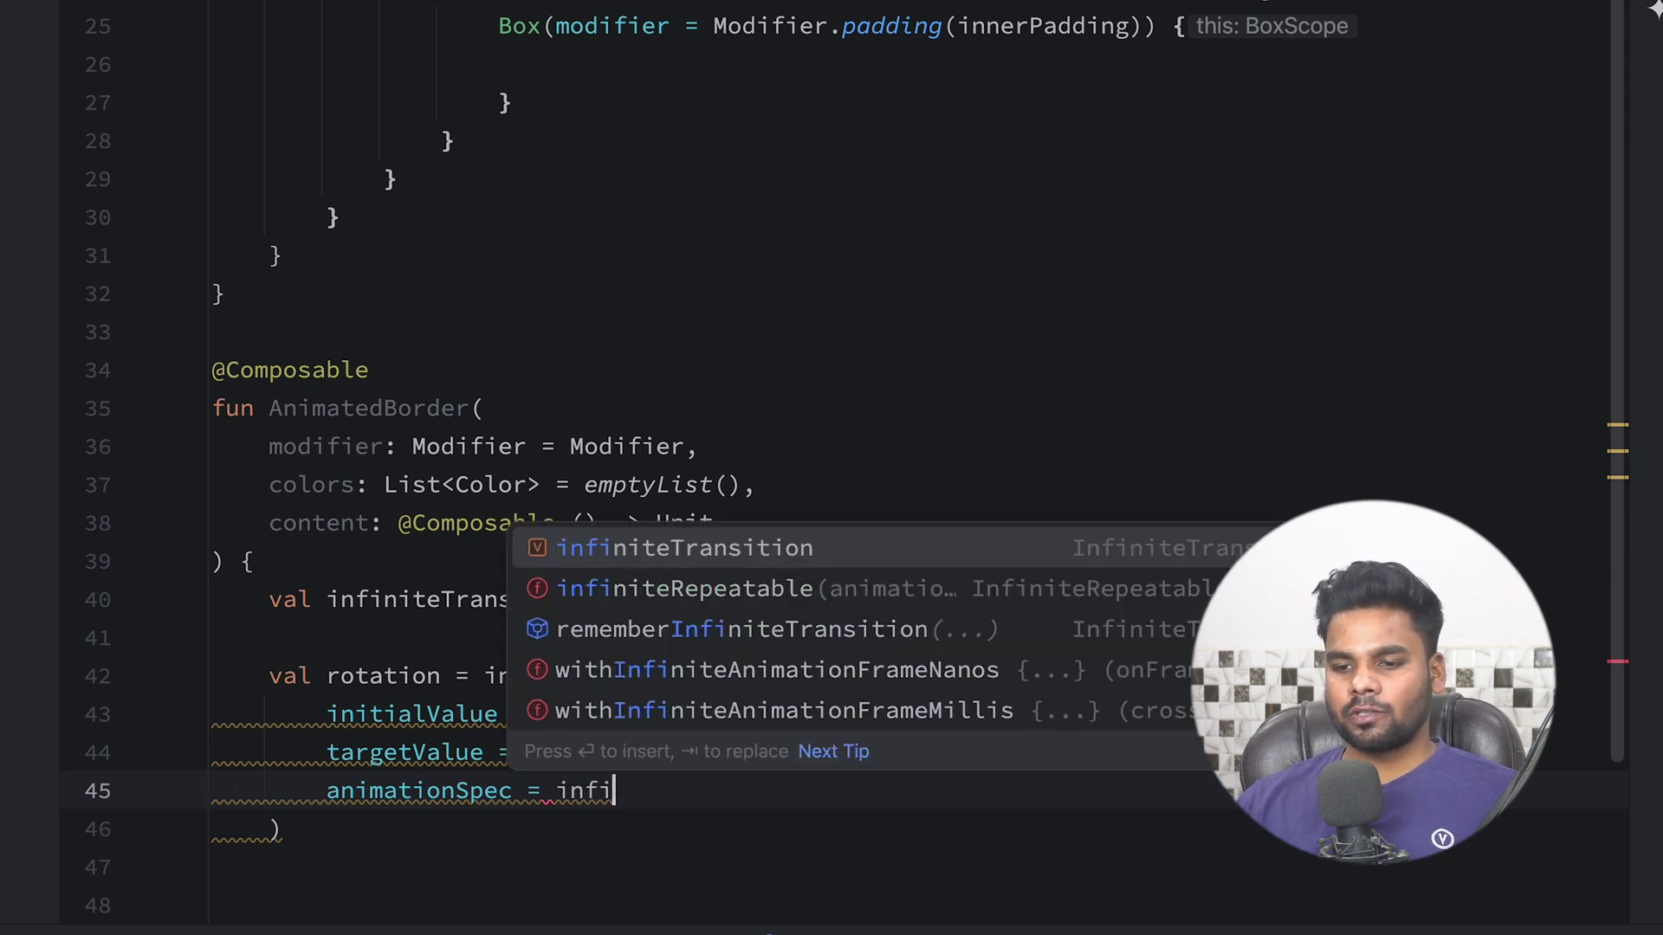
# Use infiniteRepeatable(tween(4000)) with LinearEasing as the animation spec
pyautogui.press('Down')
pyautogui.press('Return')
pyautogui.write('tw')
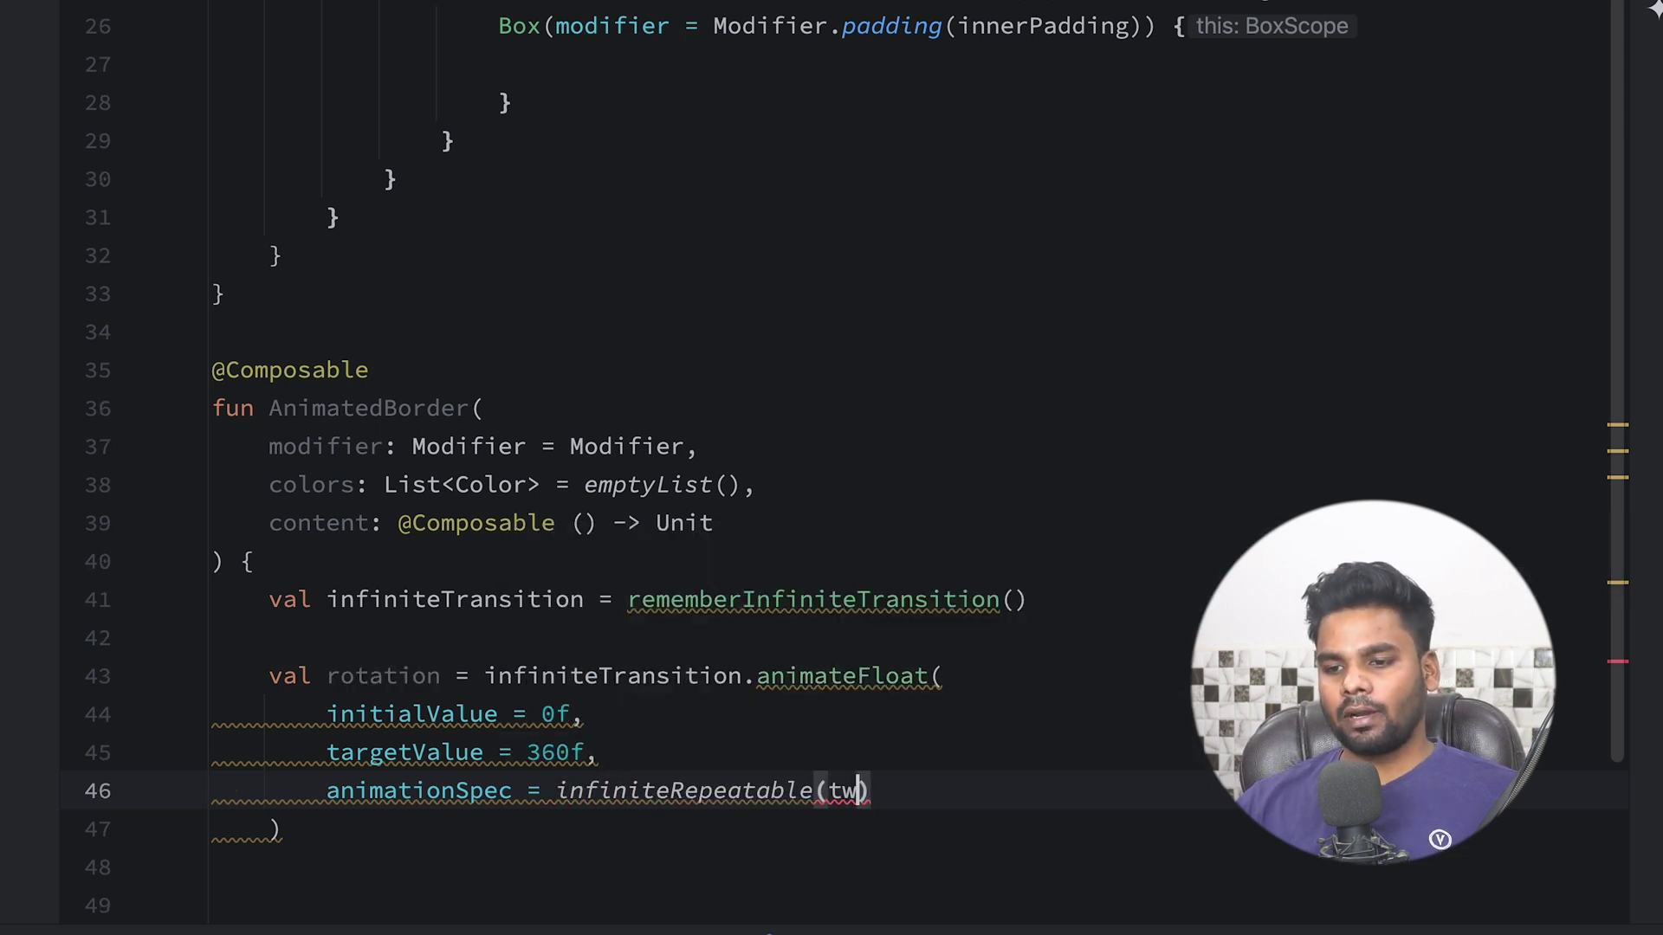
pyautogui.write('e')
pyautogui.press('Return')
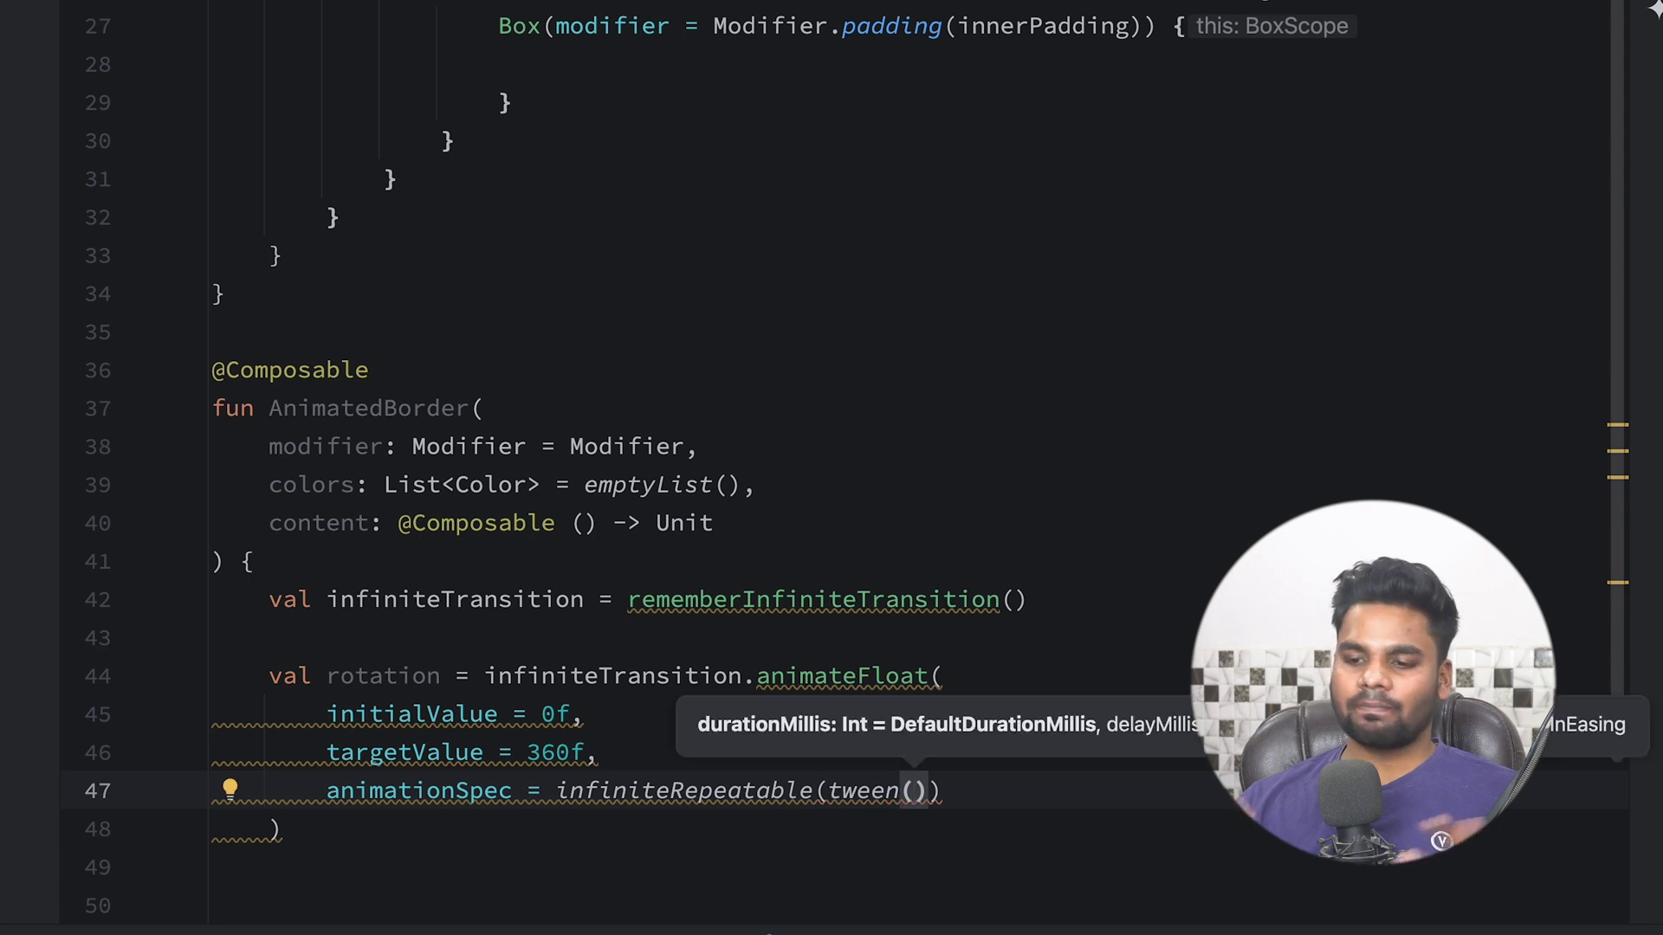
pyautogui.write('4')
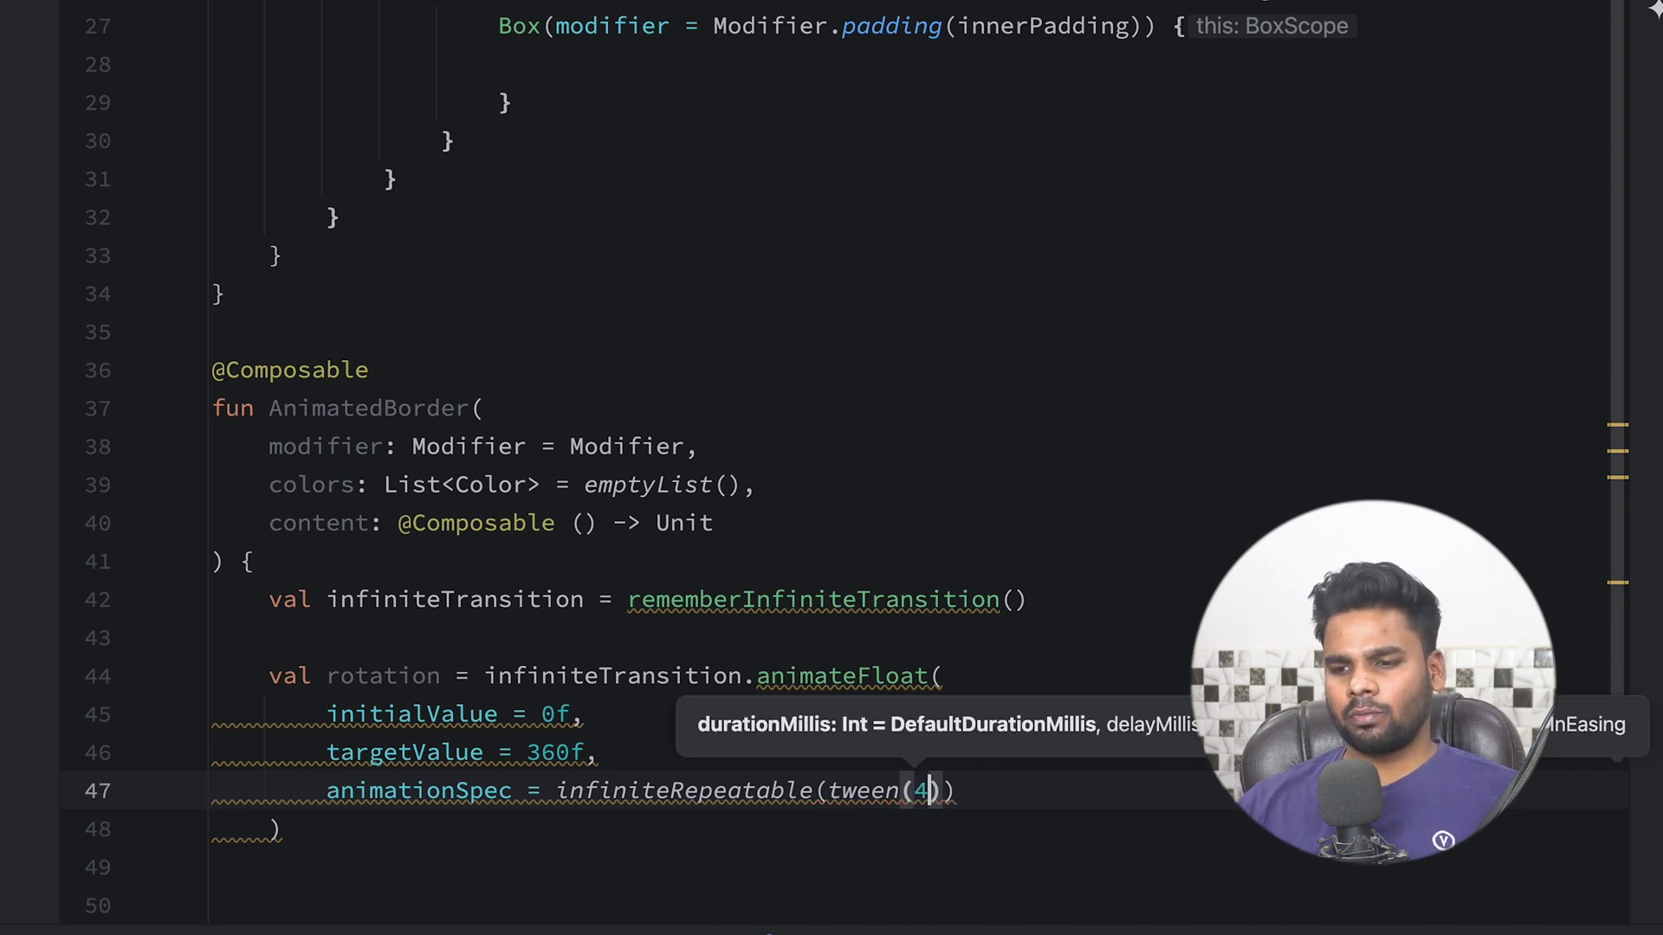
pyautogui.write('000, eas')
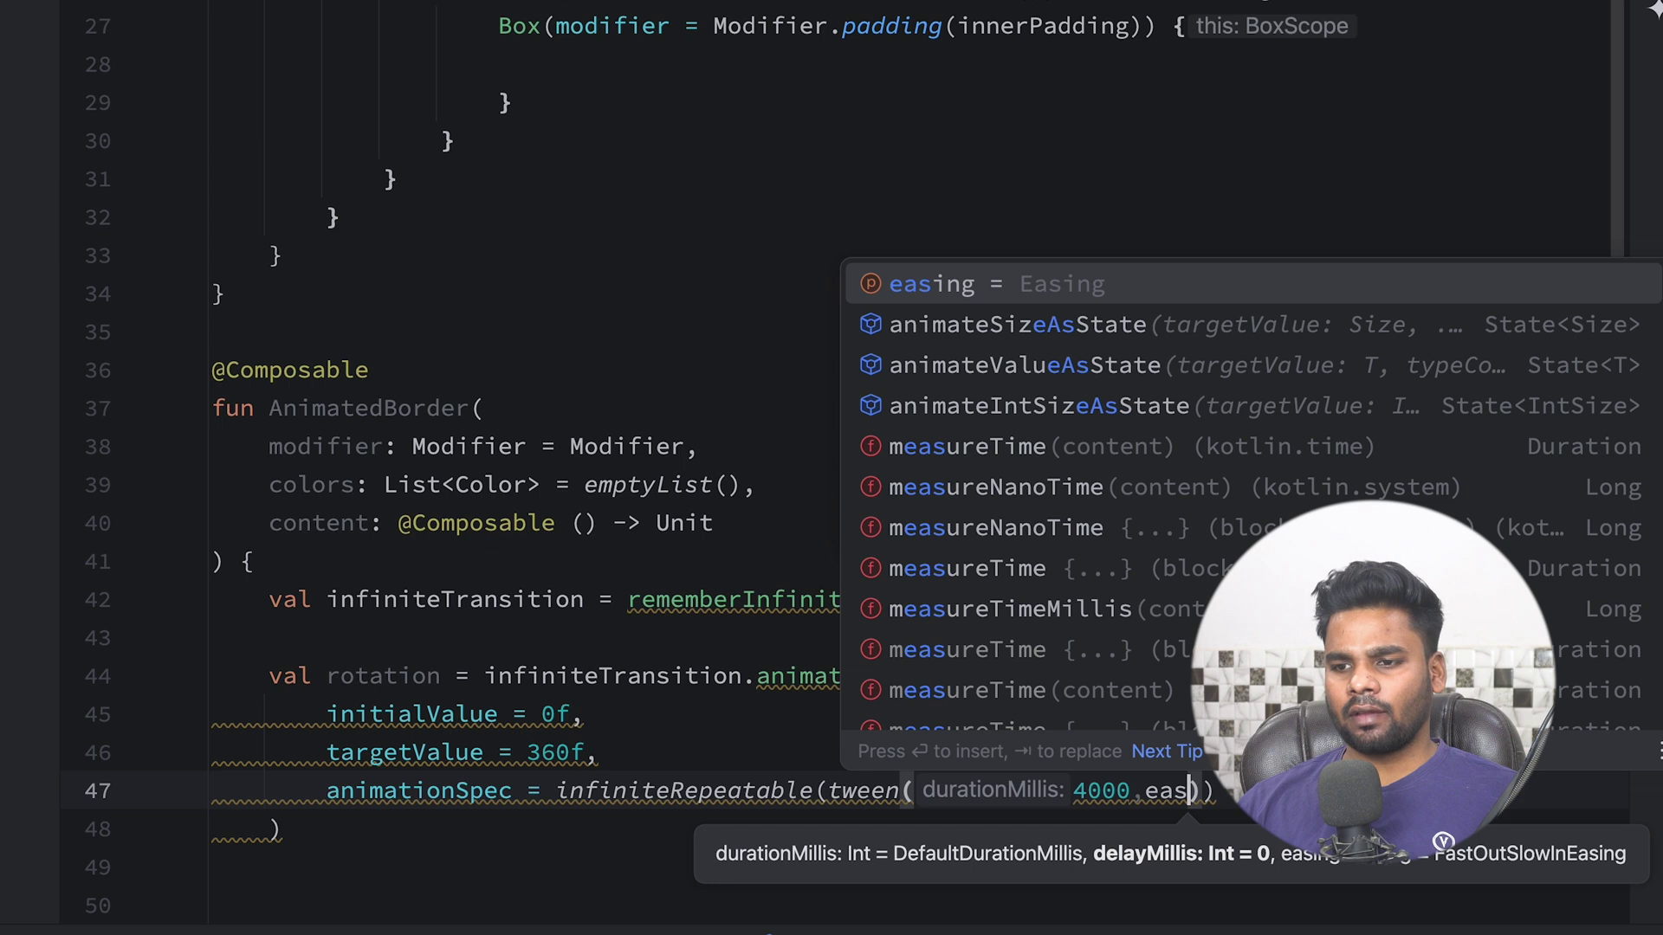
pyautogui.press('Return')
pyautogui.write('L')
pyautogui.press('Return')
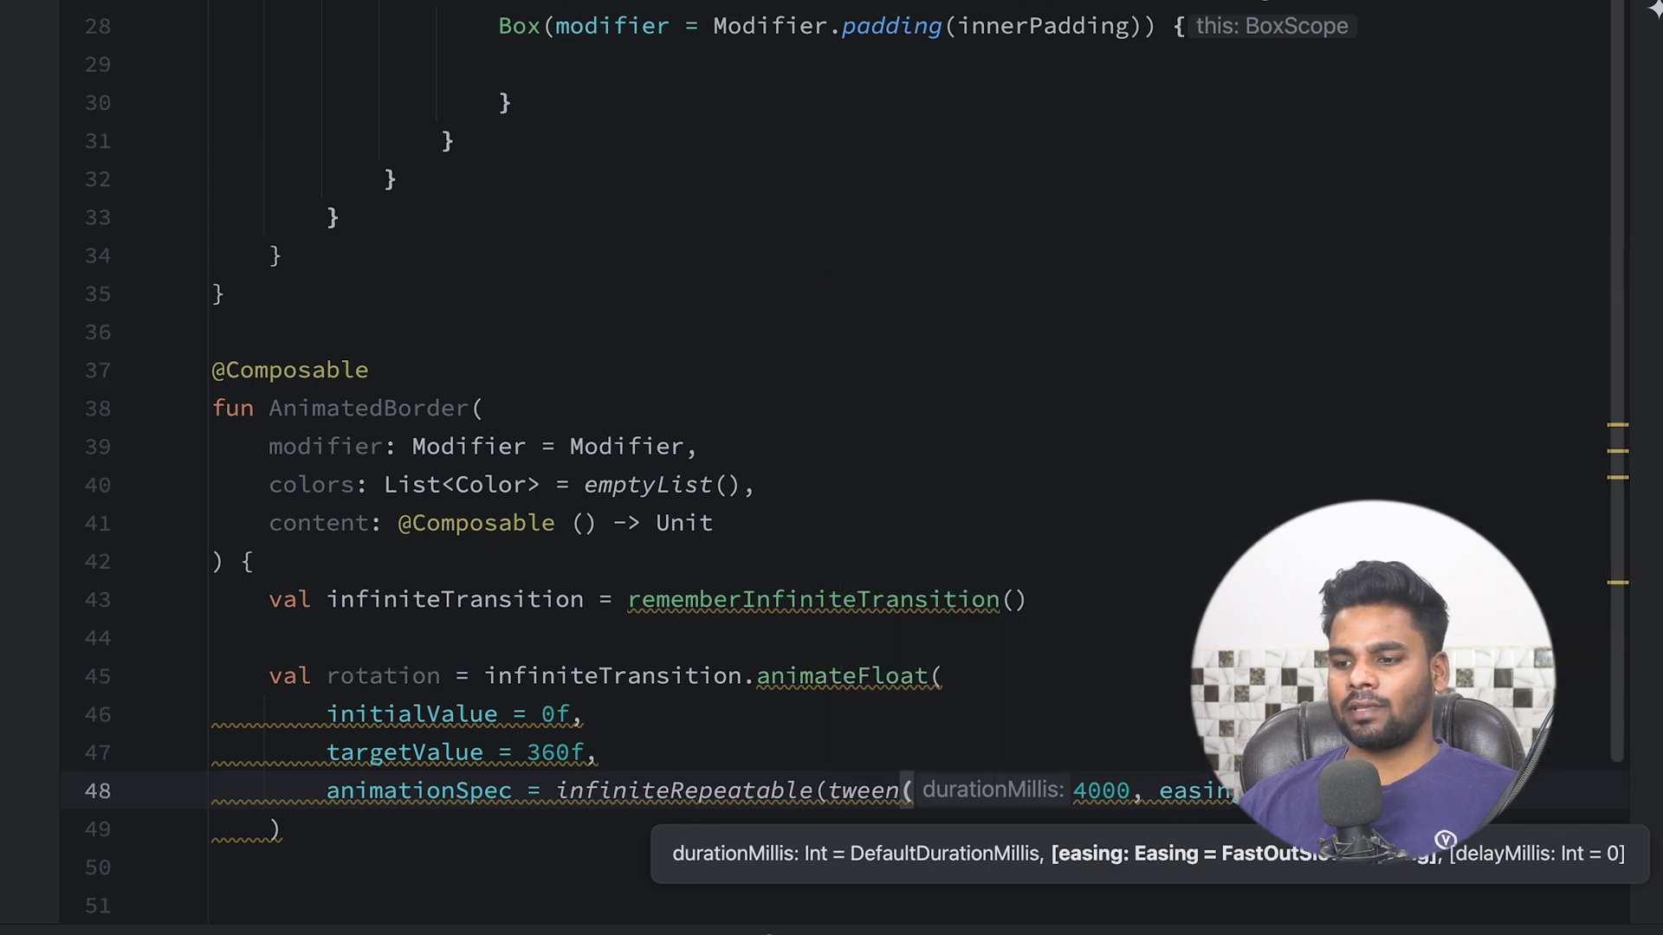
pyautogui.press('Escape')
pyautogui.scroll(-3, 833, 520)
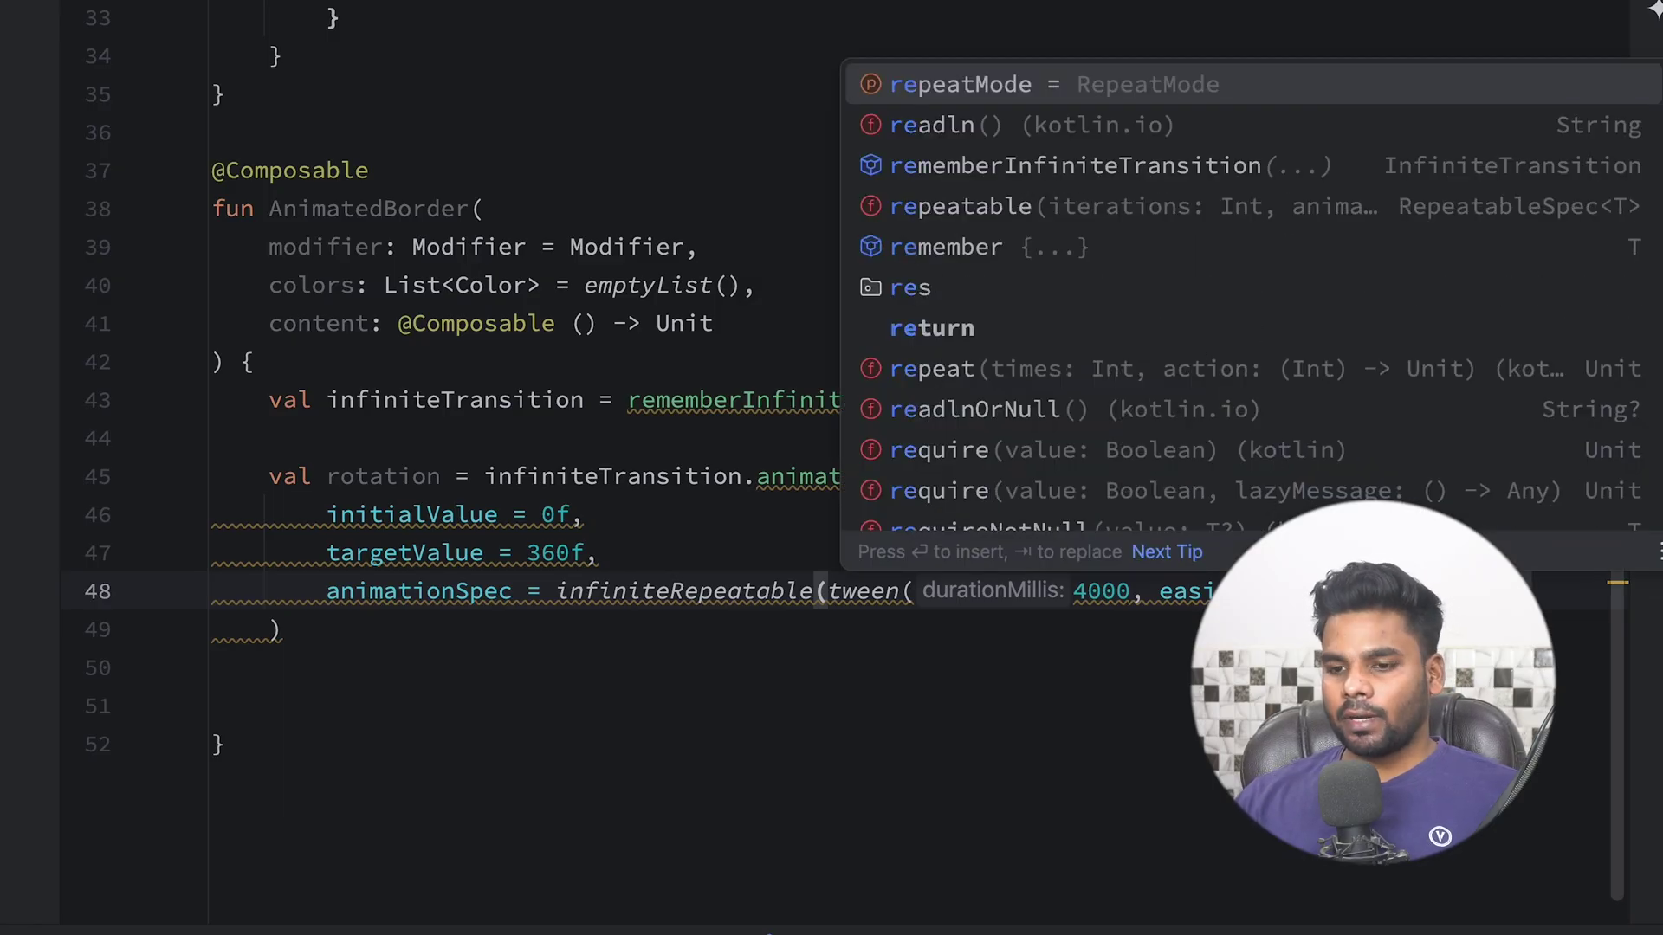
# Set repeatMode to RepeatMode.Restart and reformat the animation code
pyautogui.press('Return')
pyautogui.write('R')
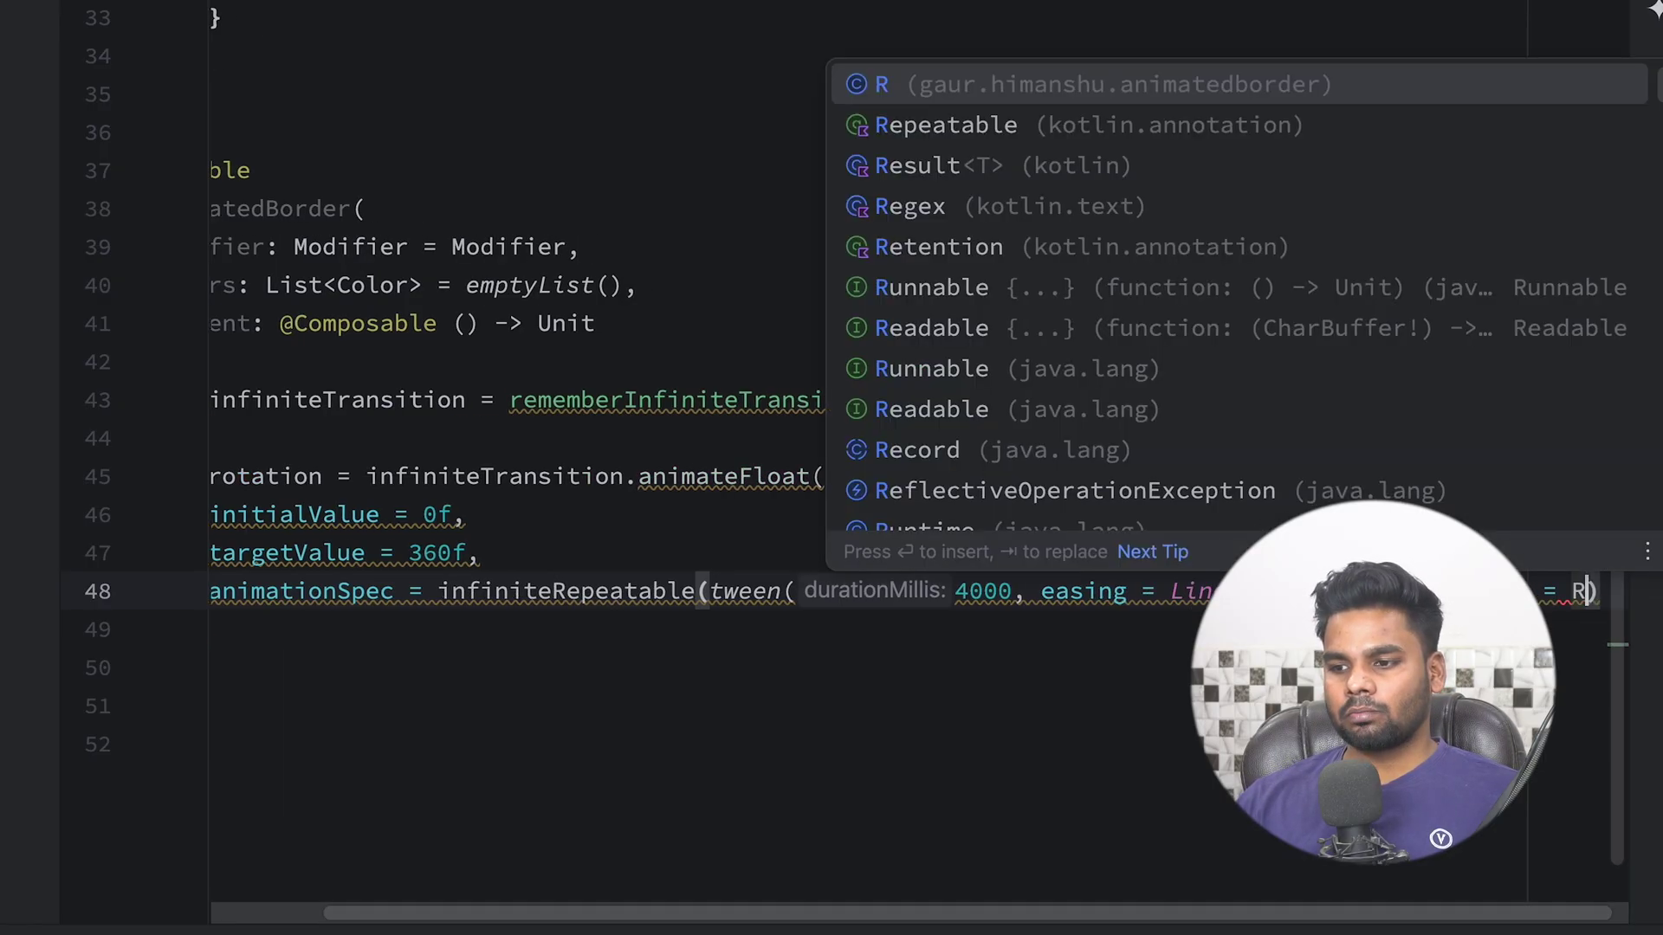
pyautogui.write('epea')
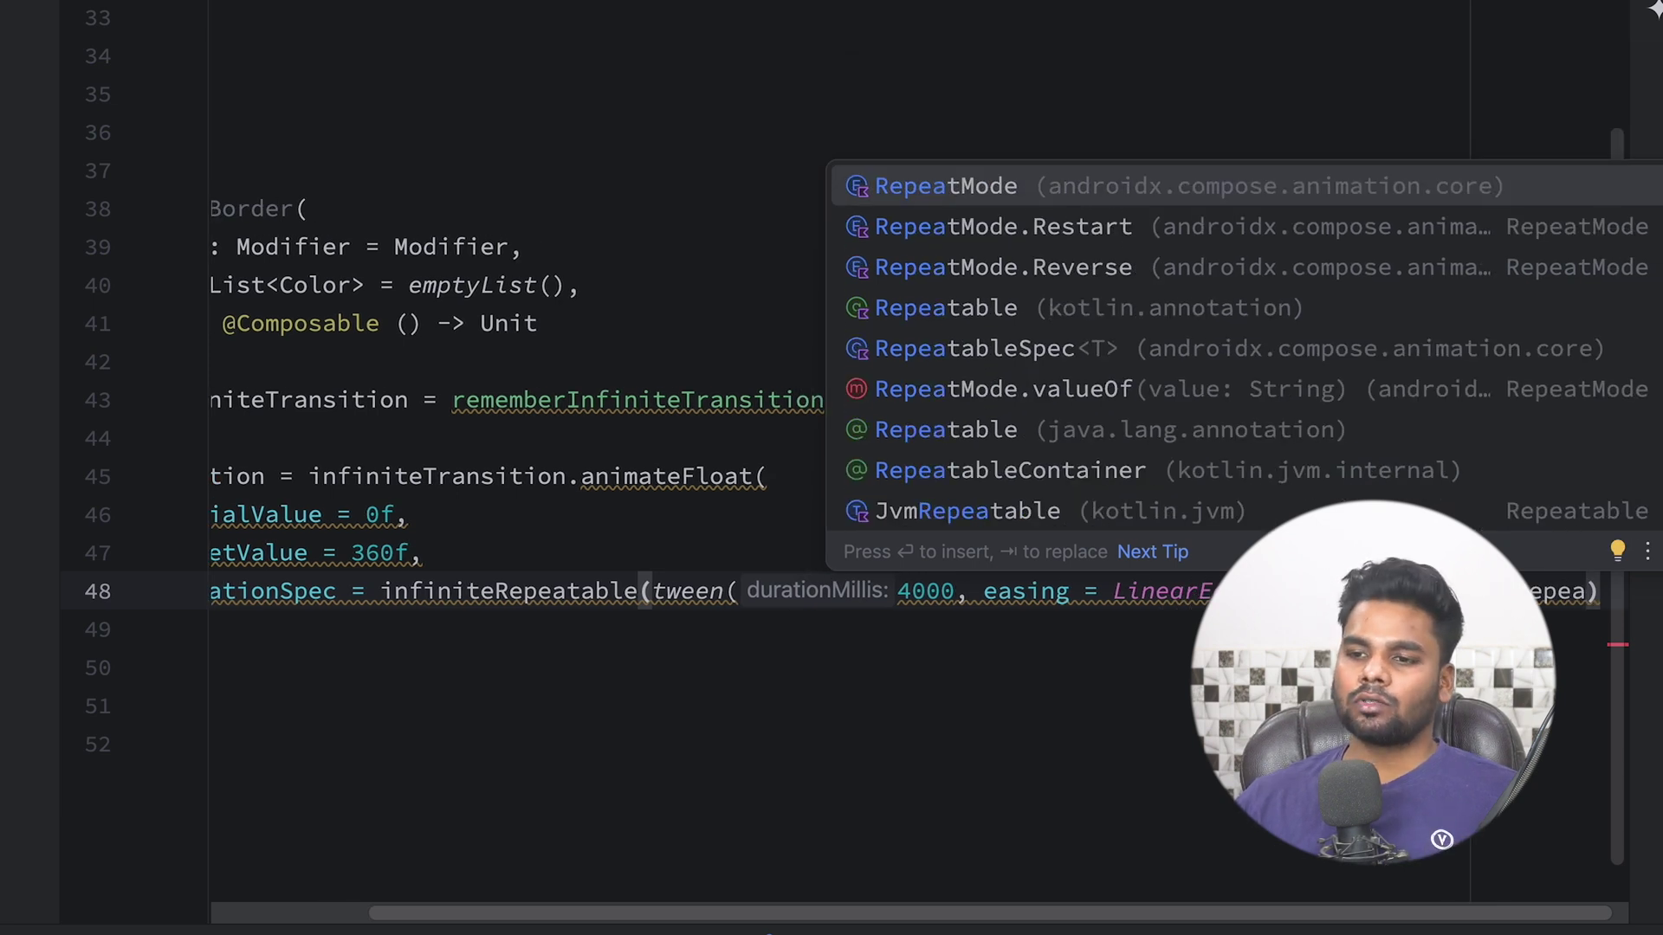
pyautogui.press('Down')
pyautogui.press('Return')
pyautogui.hotkey('ctrl', 'alt', 'l')
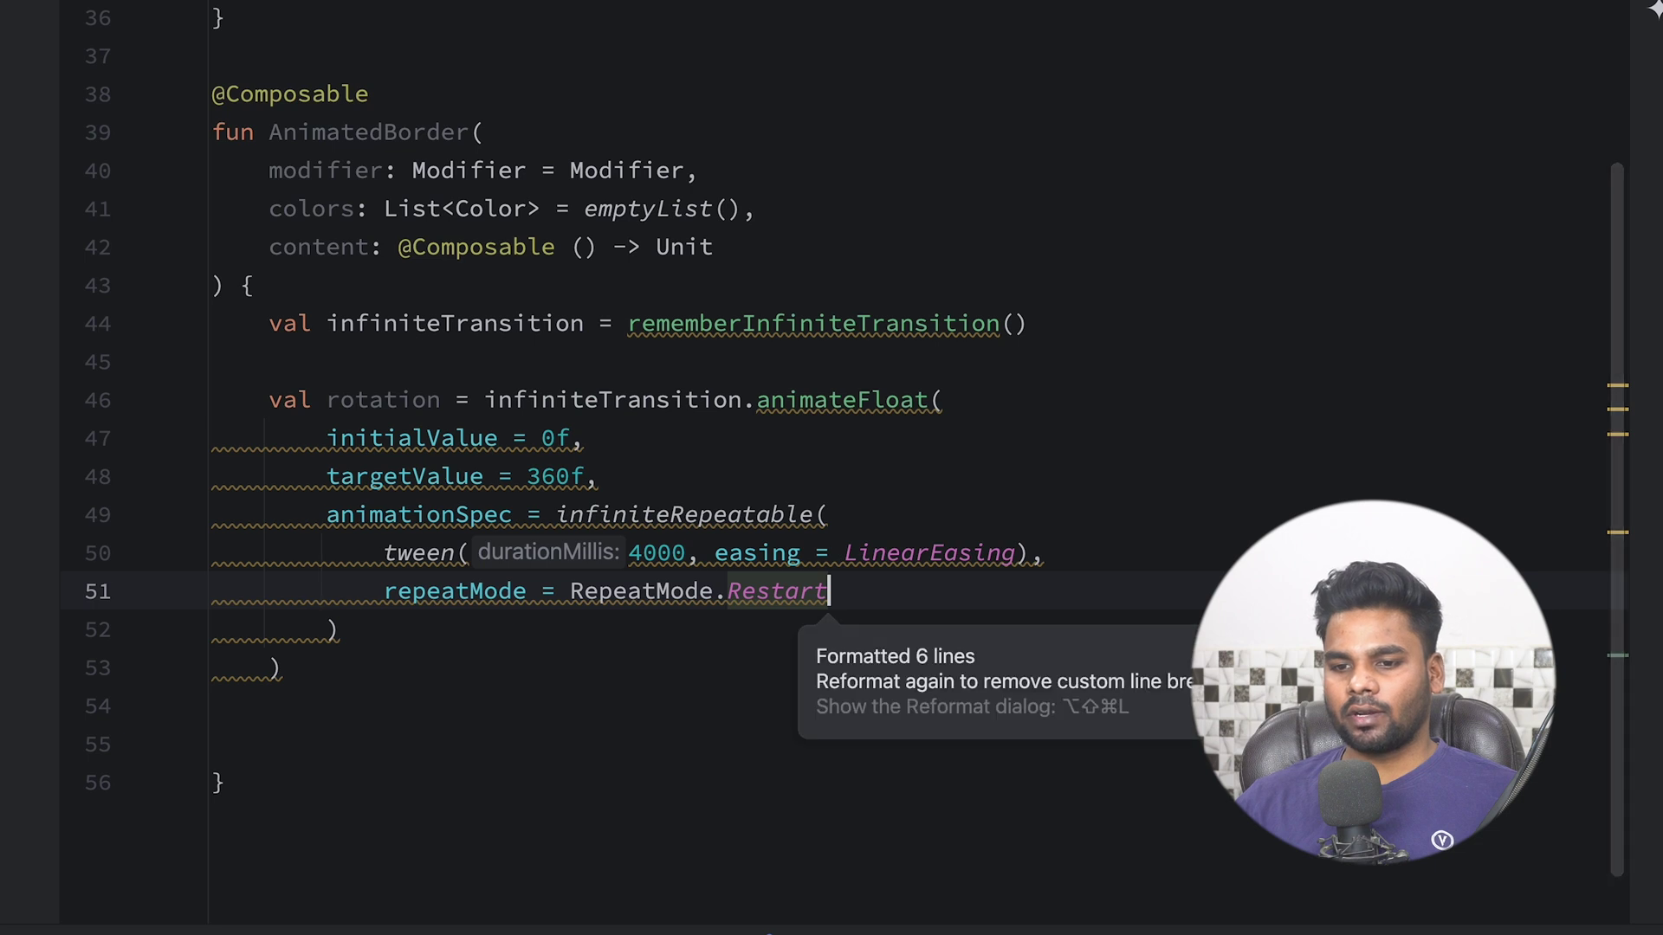
pyautogui.press('Down')
pyautogui.press('Down')
pyautogui.press('Down')
# Start val brush as: if colors.isEmpty(), Brush.sweepGradient(listOf(...))
pyautogui.press('Return')
pyautogui.press('Return')
pyautogui.press('Return')
pyautogui.press('Up')
pyautogui.press('Up')
pyautogui.write('va')
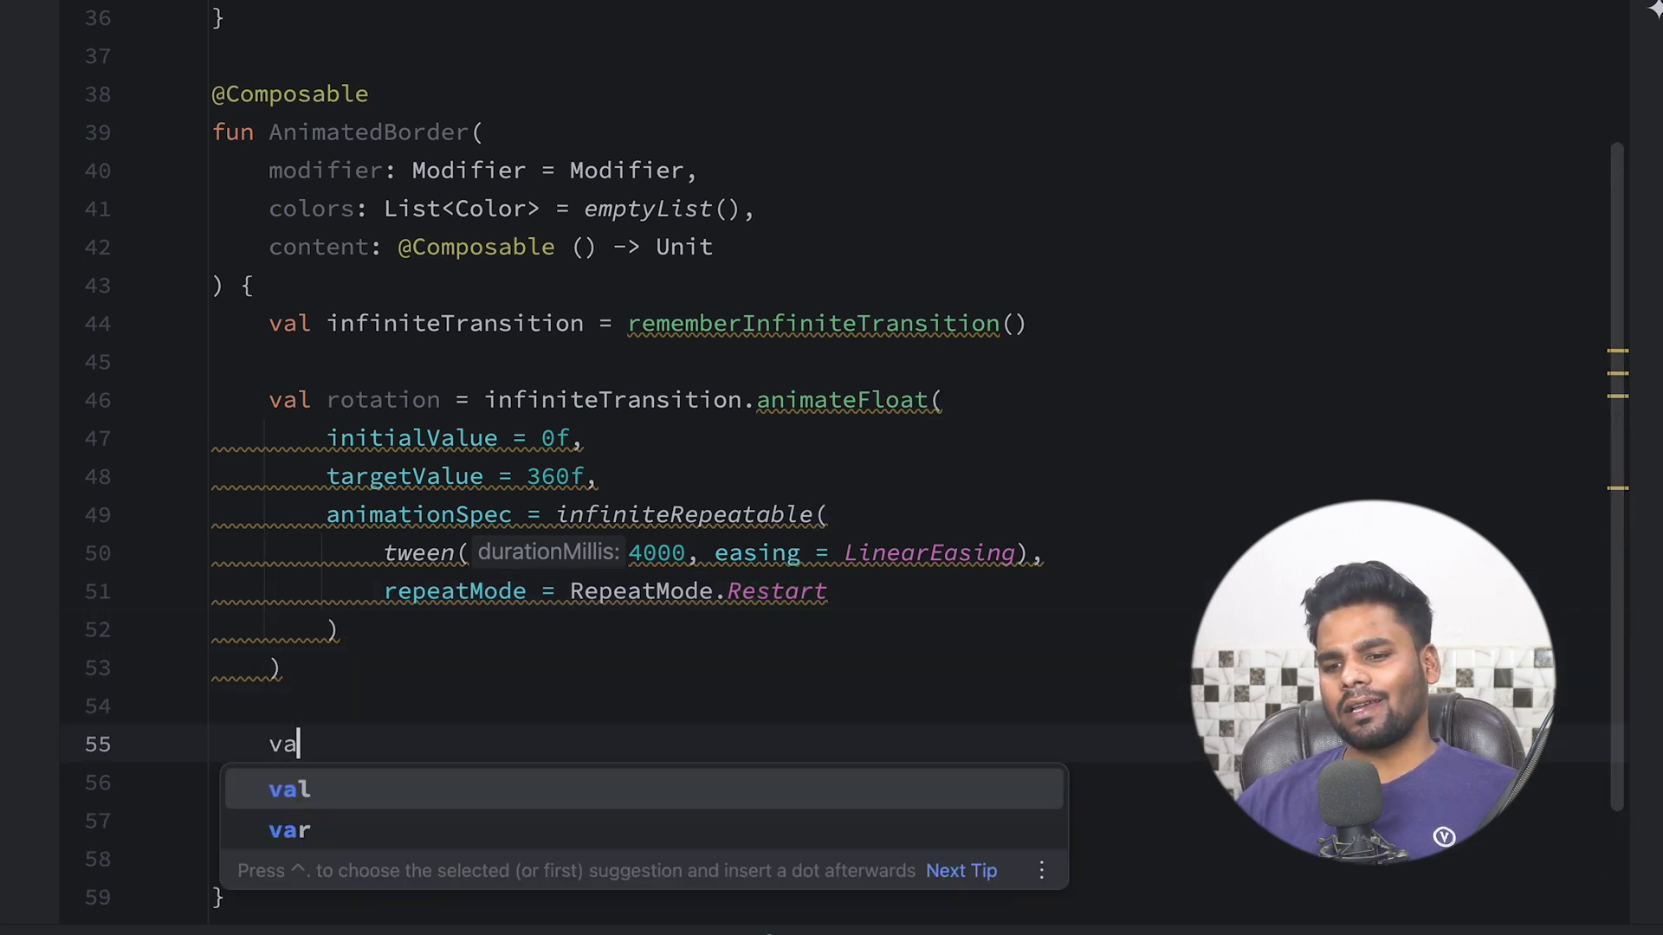
pyautogui.write('l ')
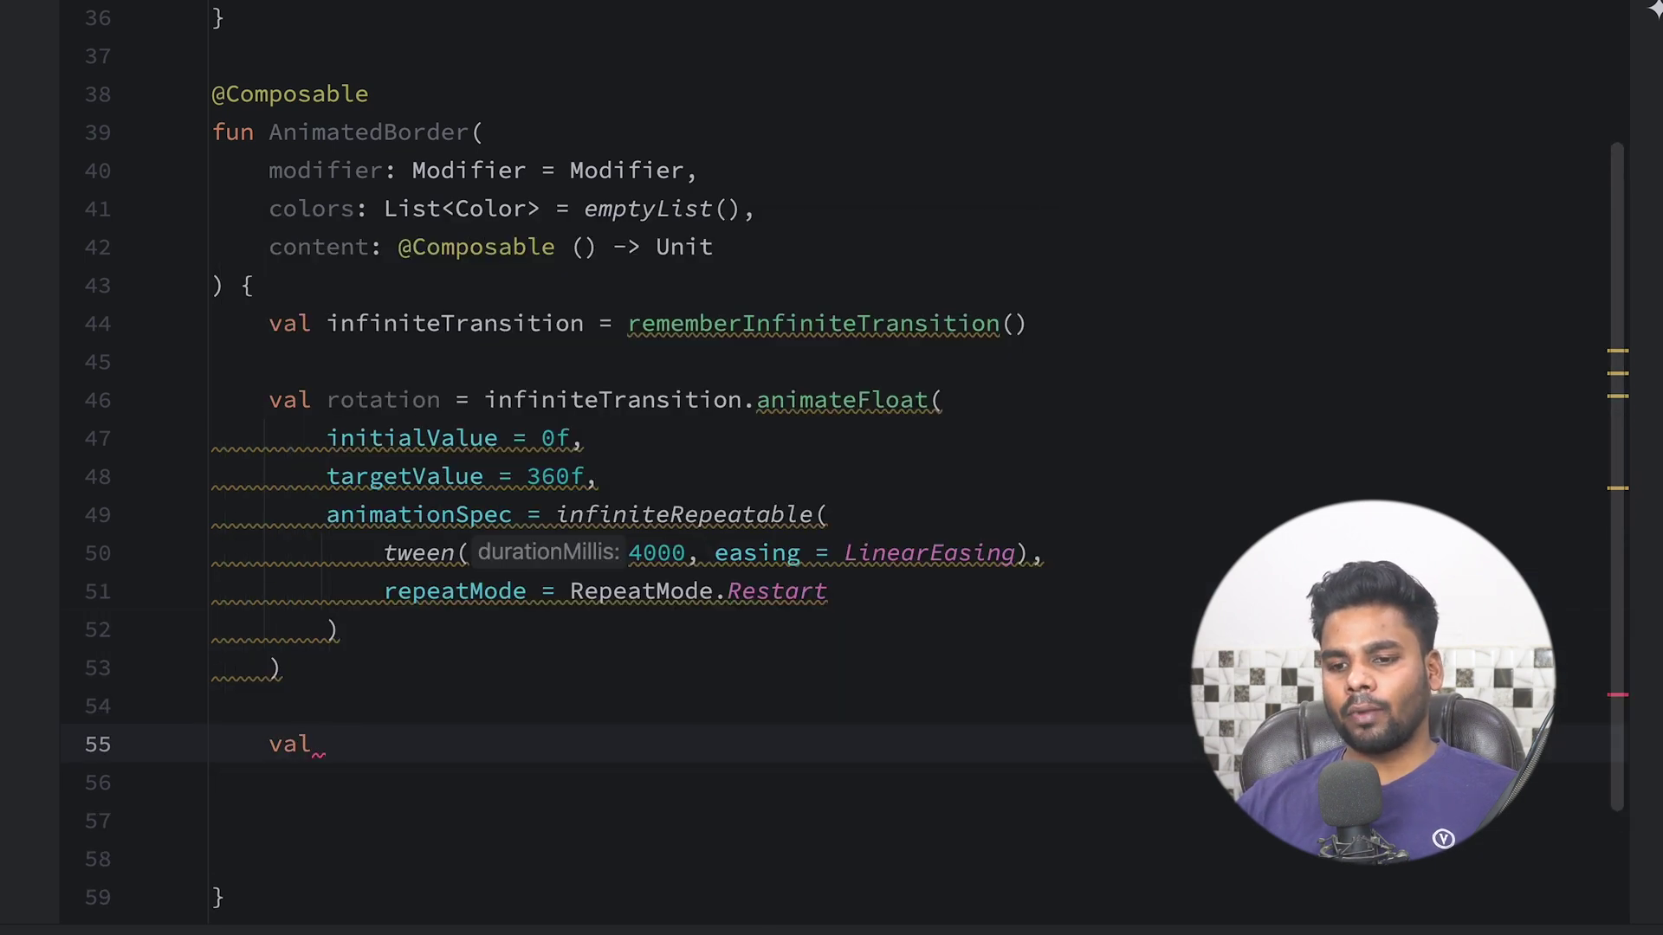
pyautogui.write('brush =')
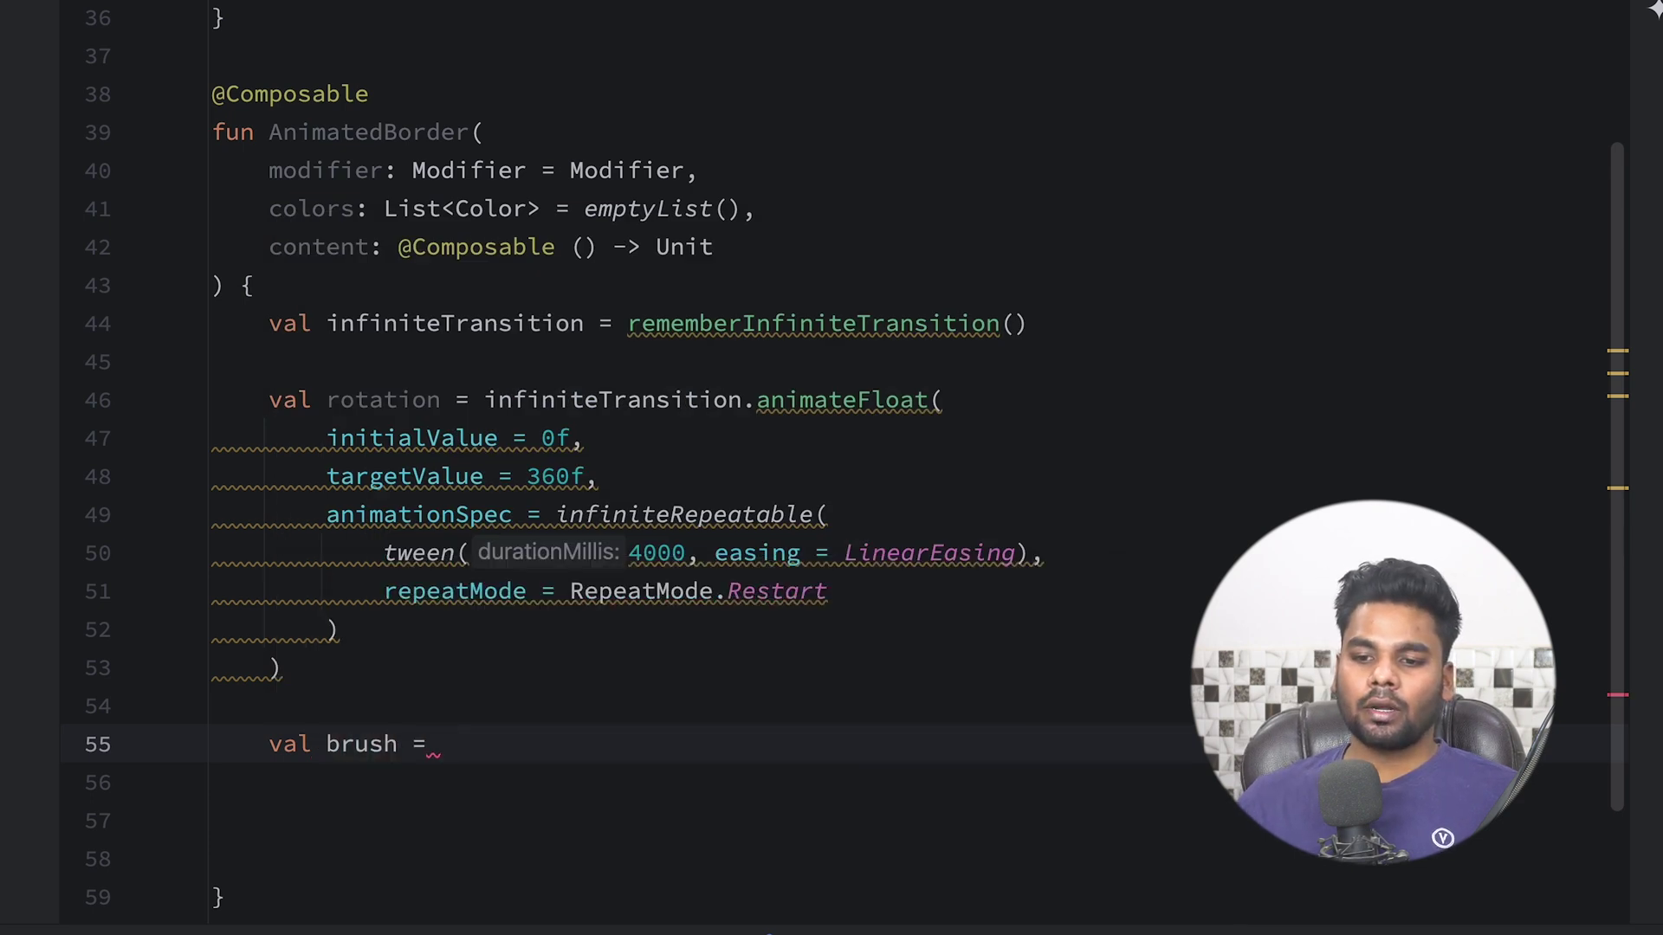
pyautogui.scroll(-2, 831, 468)
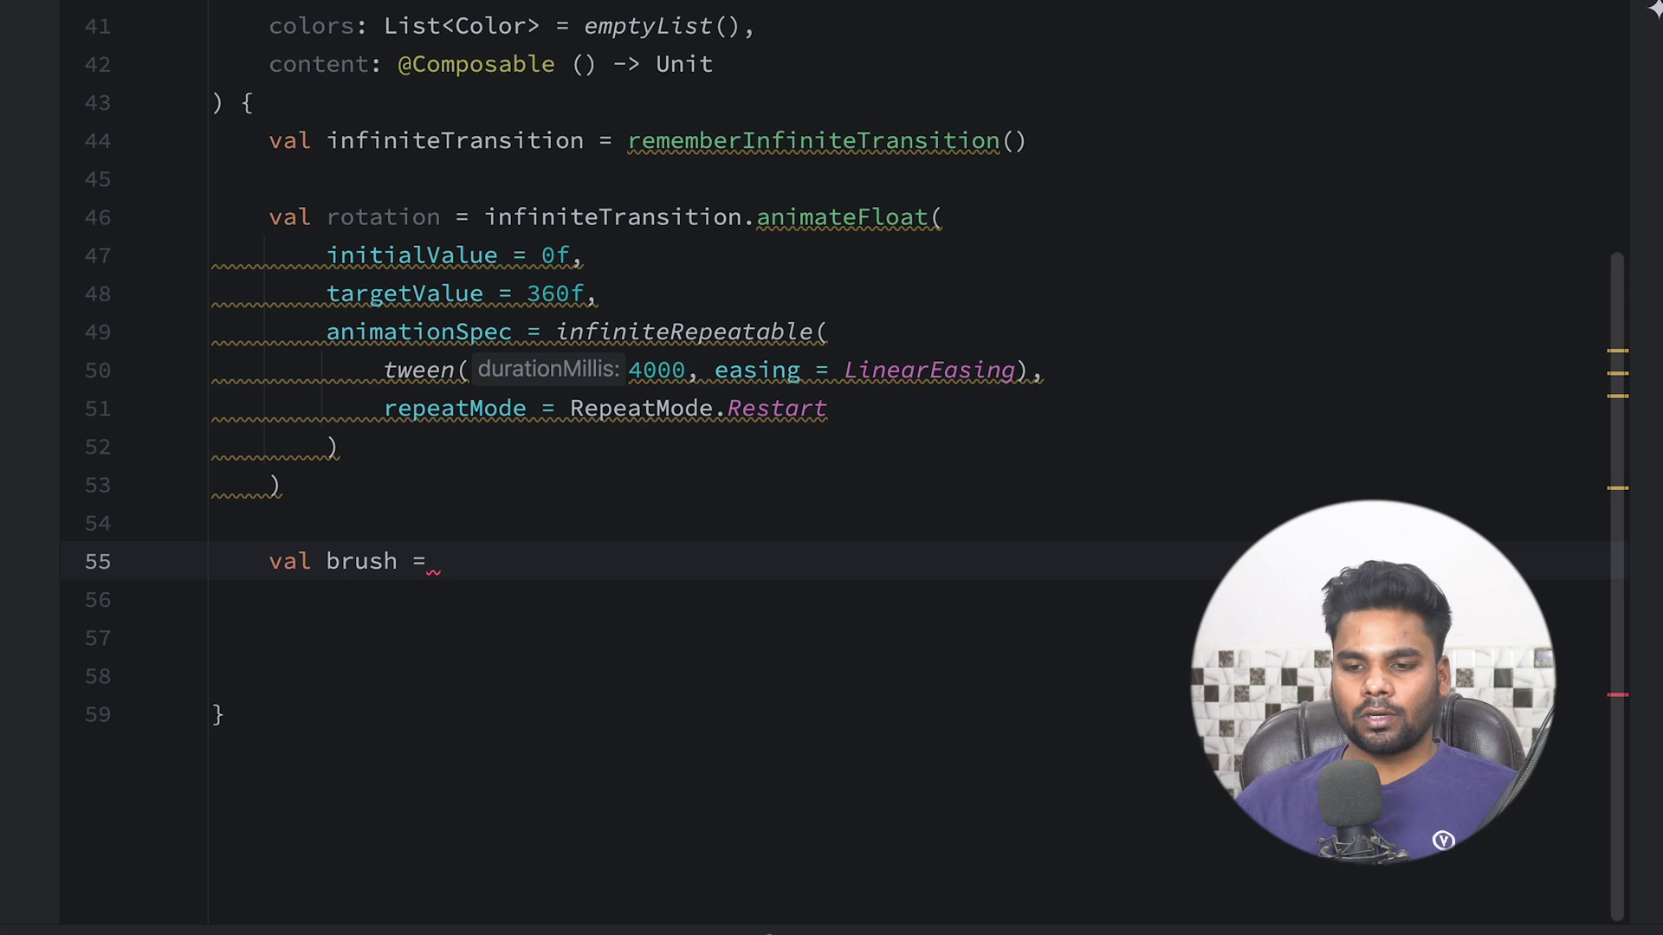
pyautogui.write('if(co')
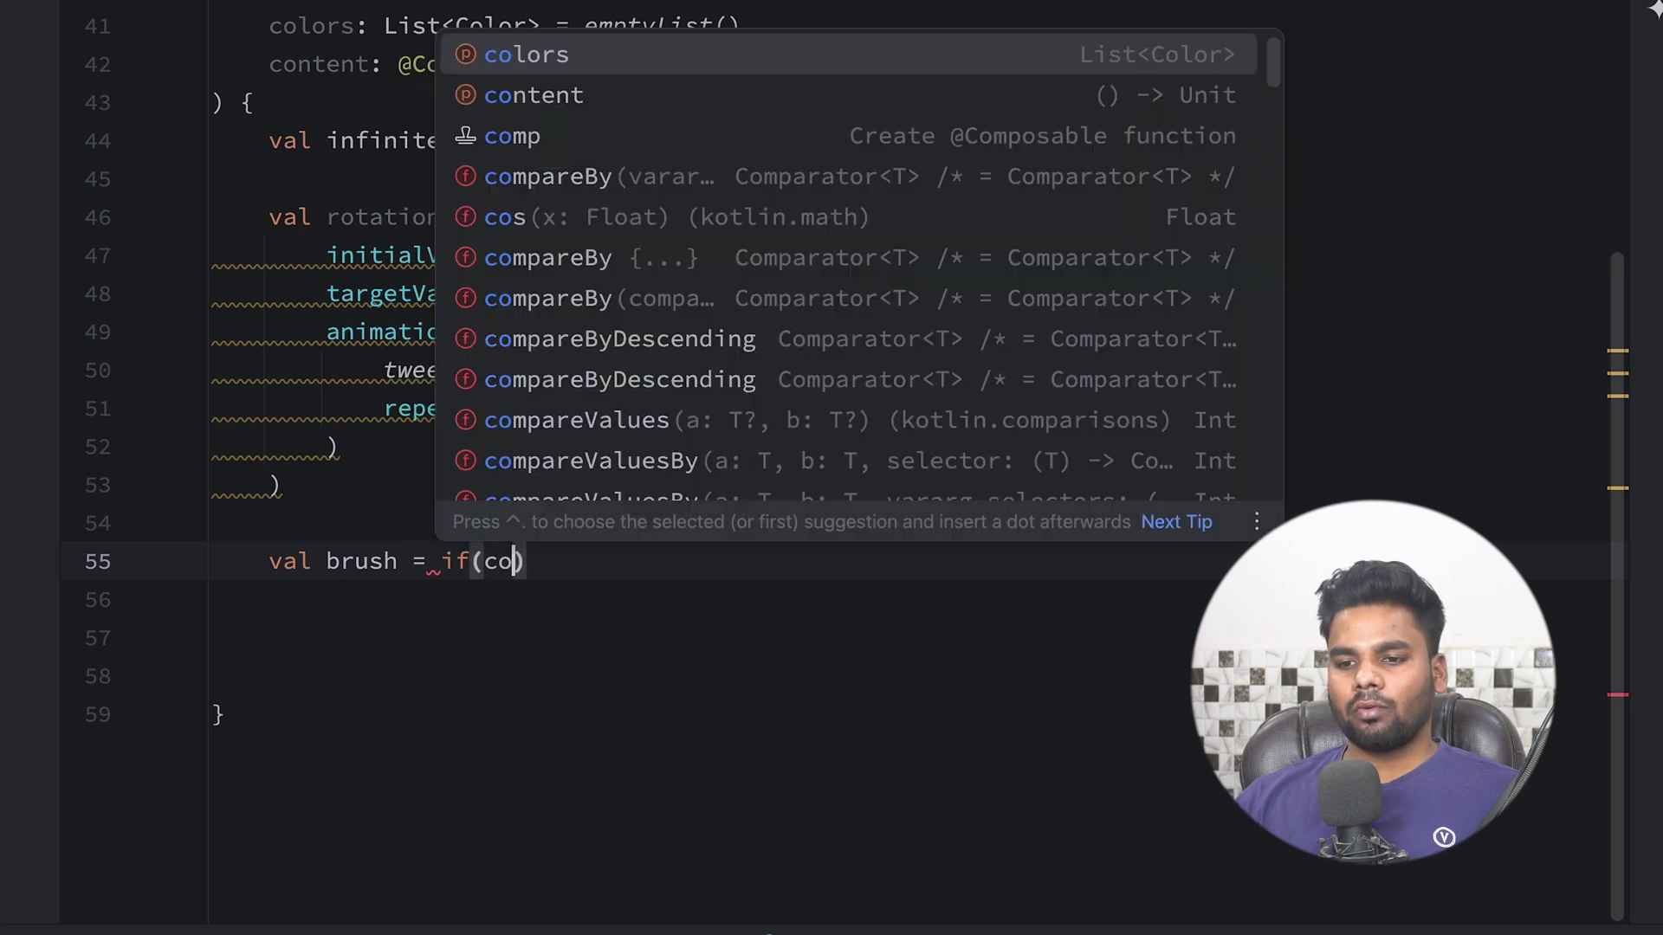
pyautogui.write('lors.is')
pyautogui.press('Return')
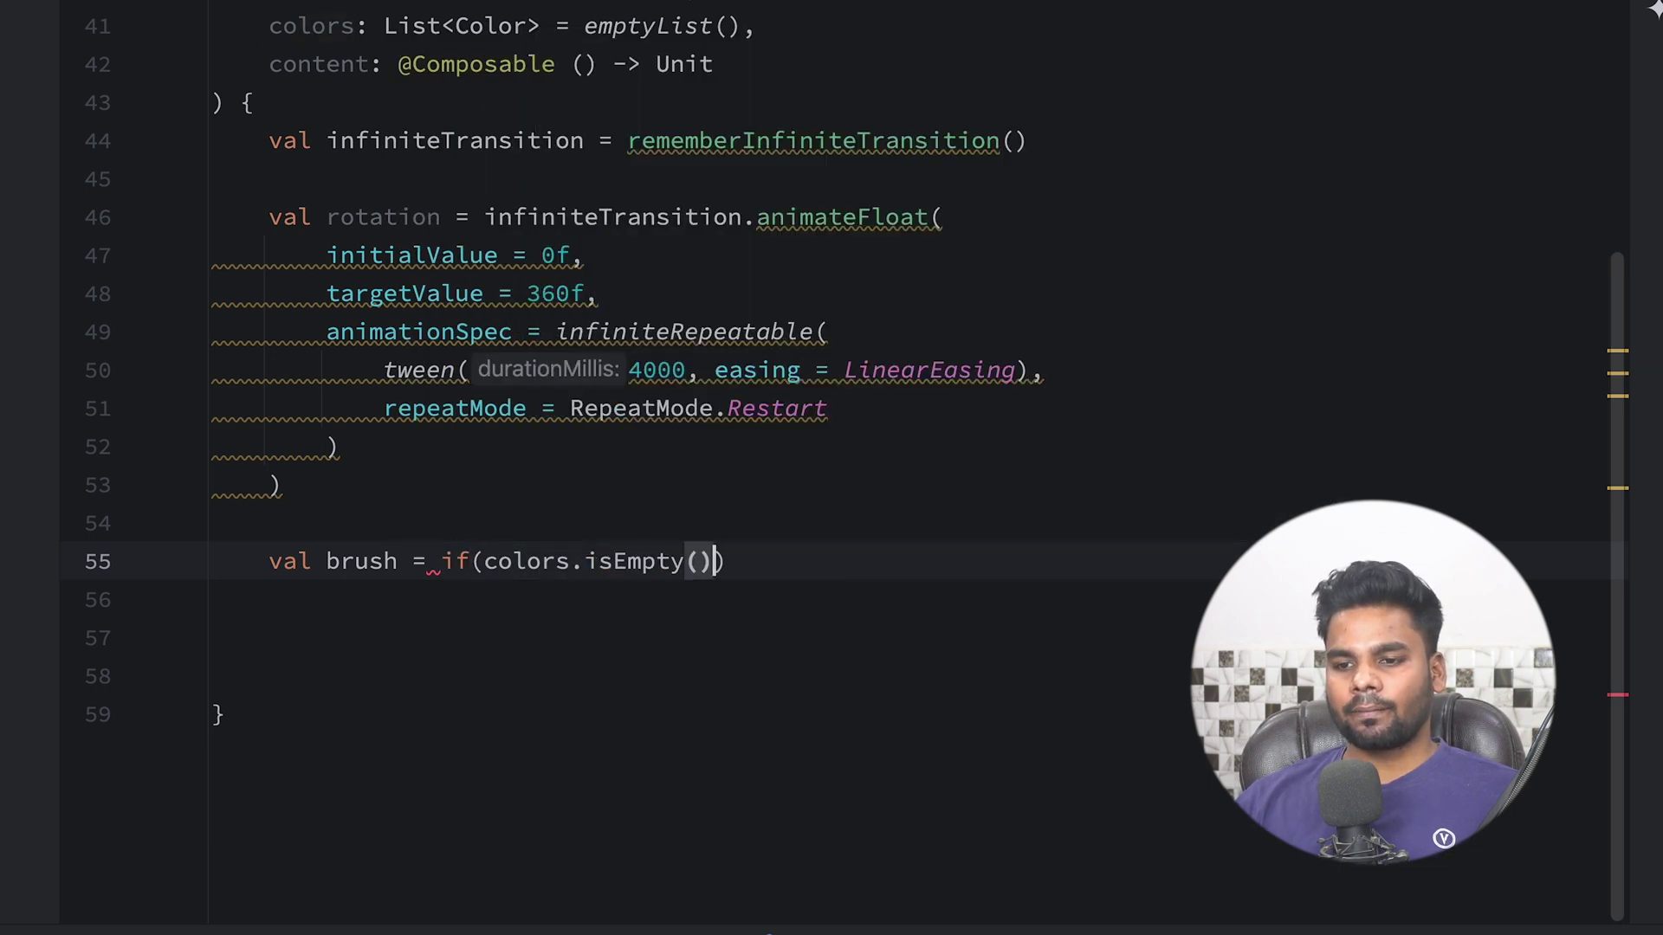
pyautogui.write(') Bru')
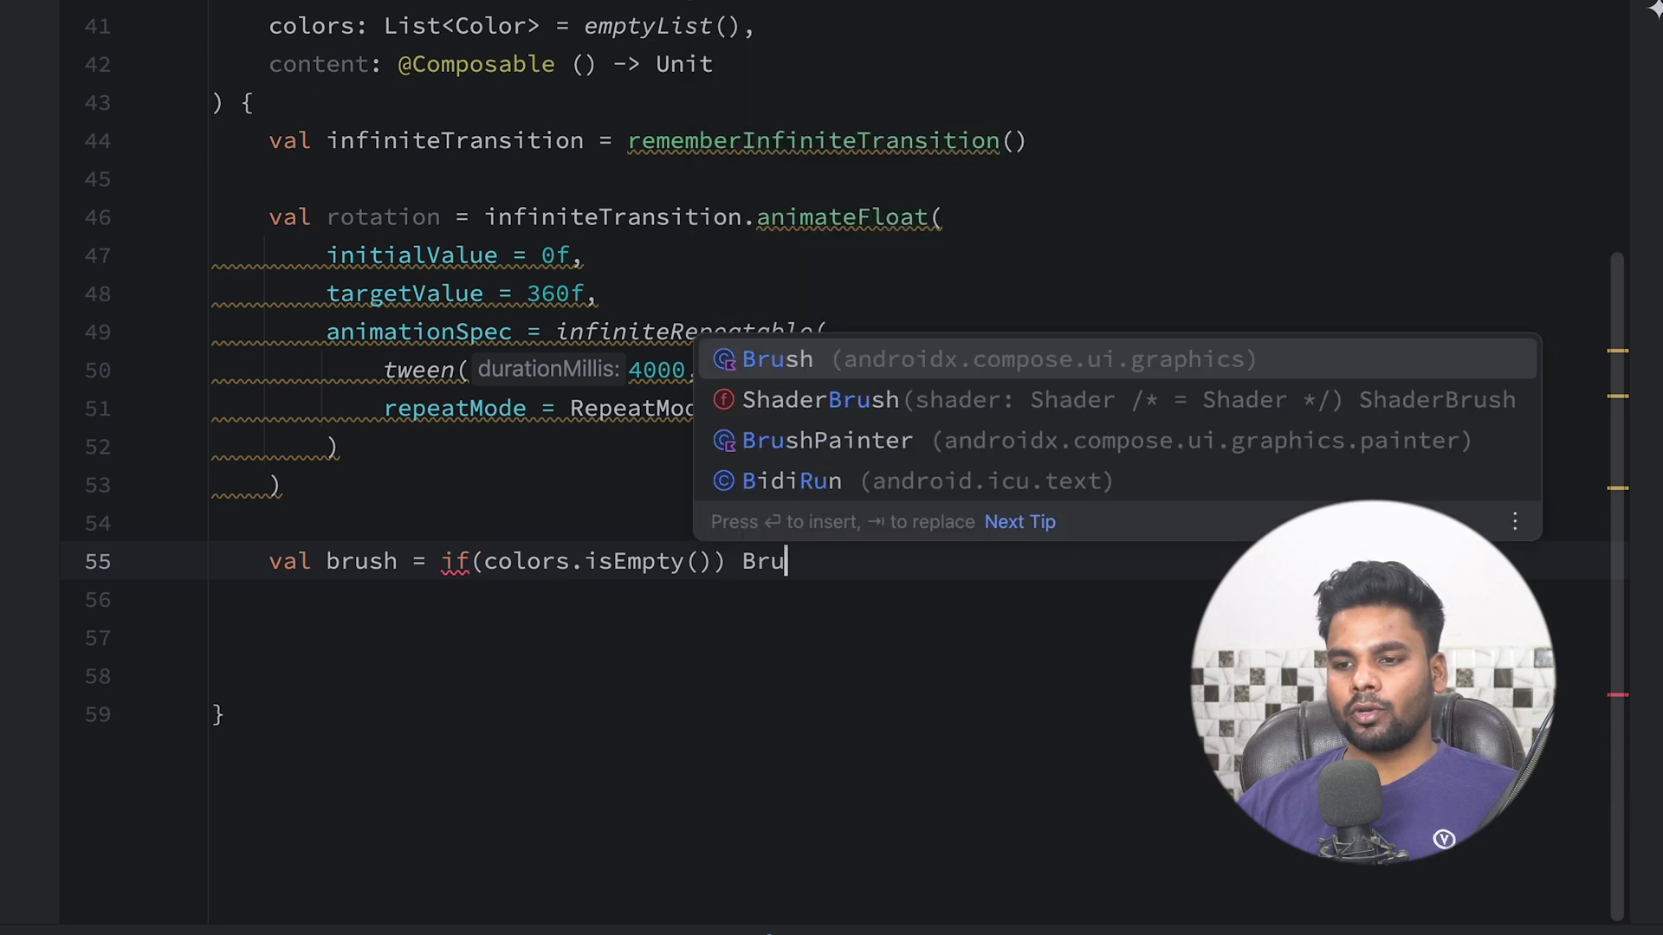
pyautogui.press('Return')
pyautogui.write('.s')
pyautogui.press('Return')
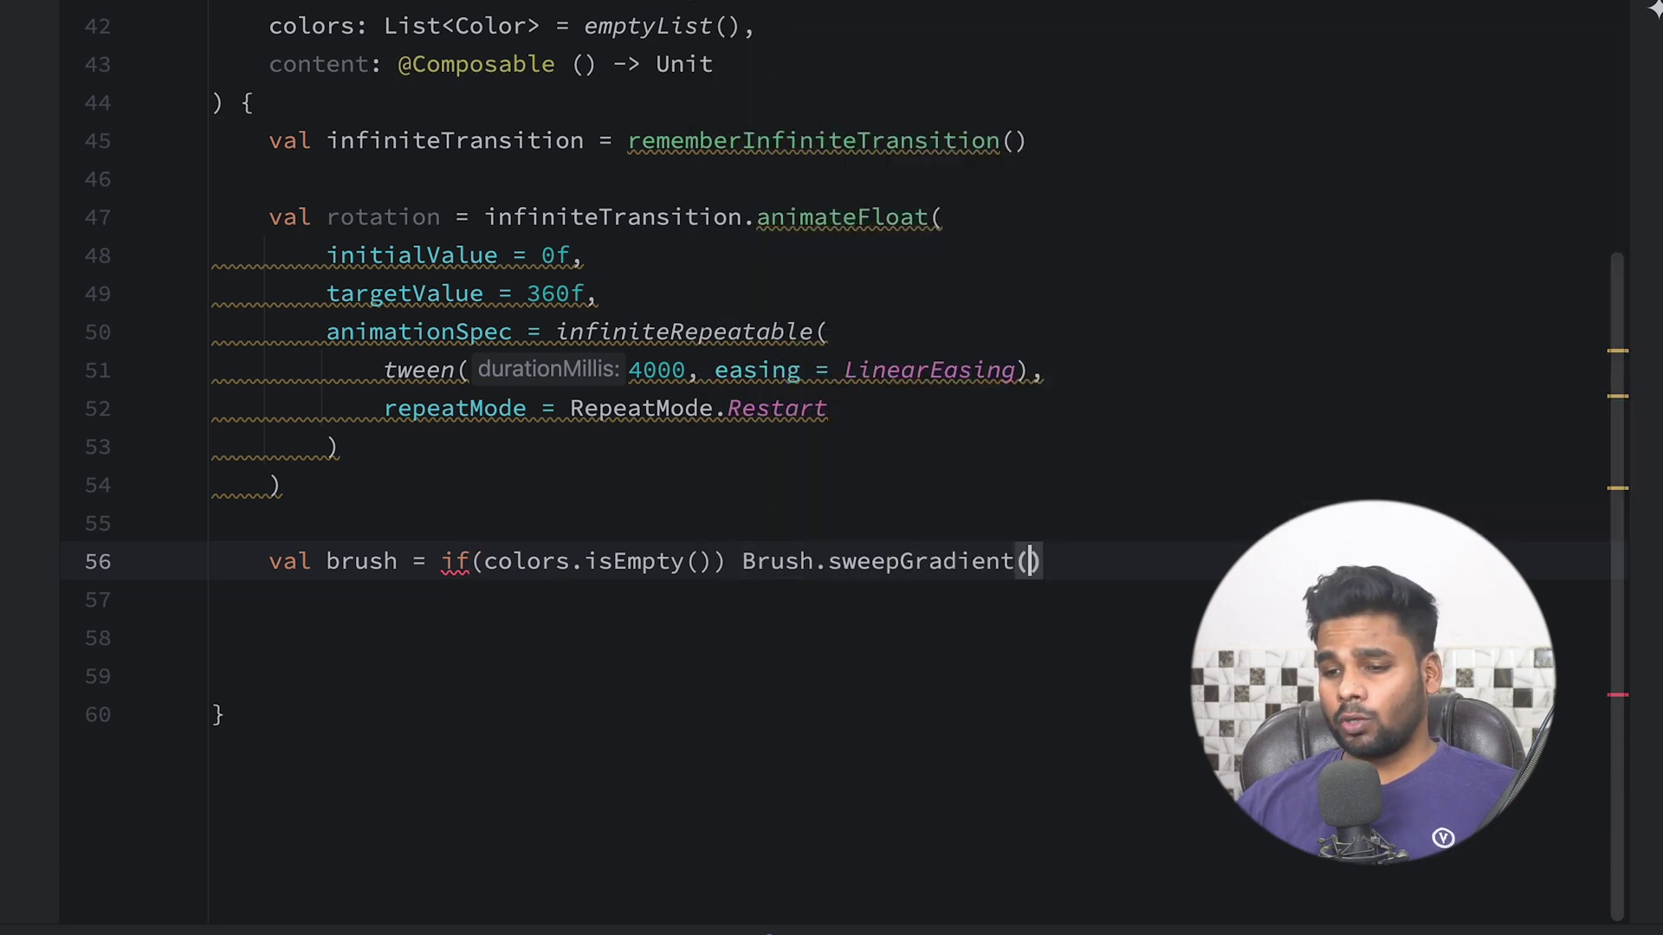
pyautogui.write('list')
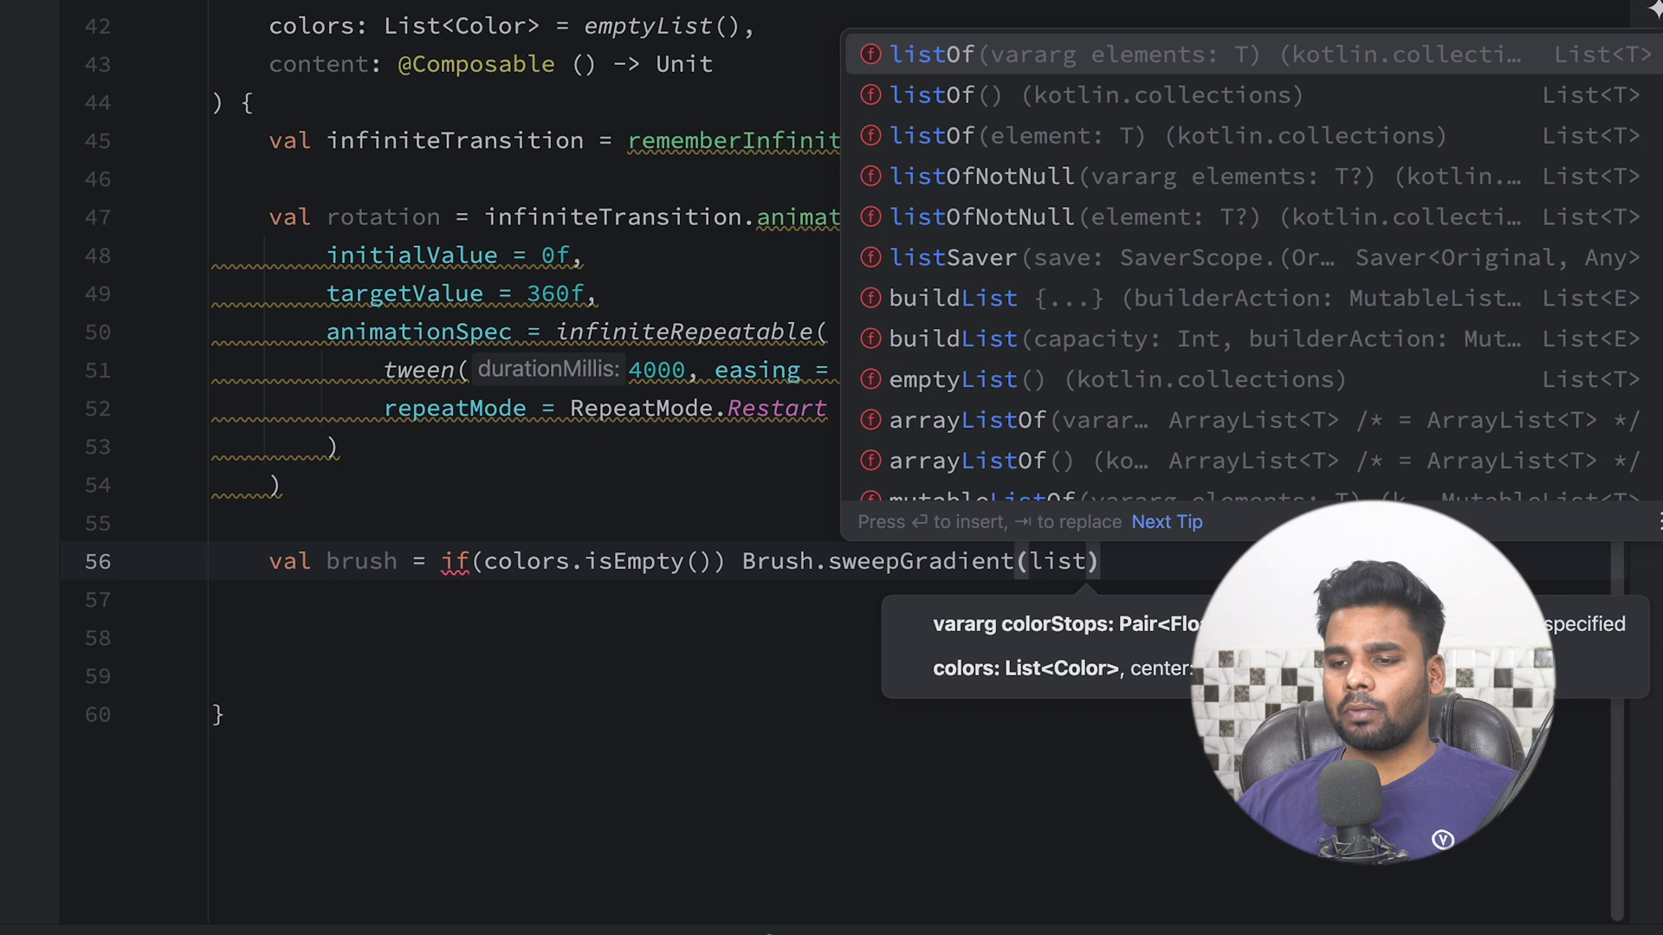
pyautogui.press('Return')
pyautogui.write('Col')
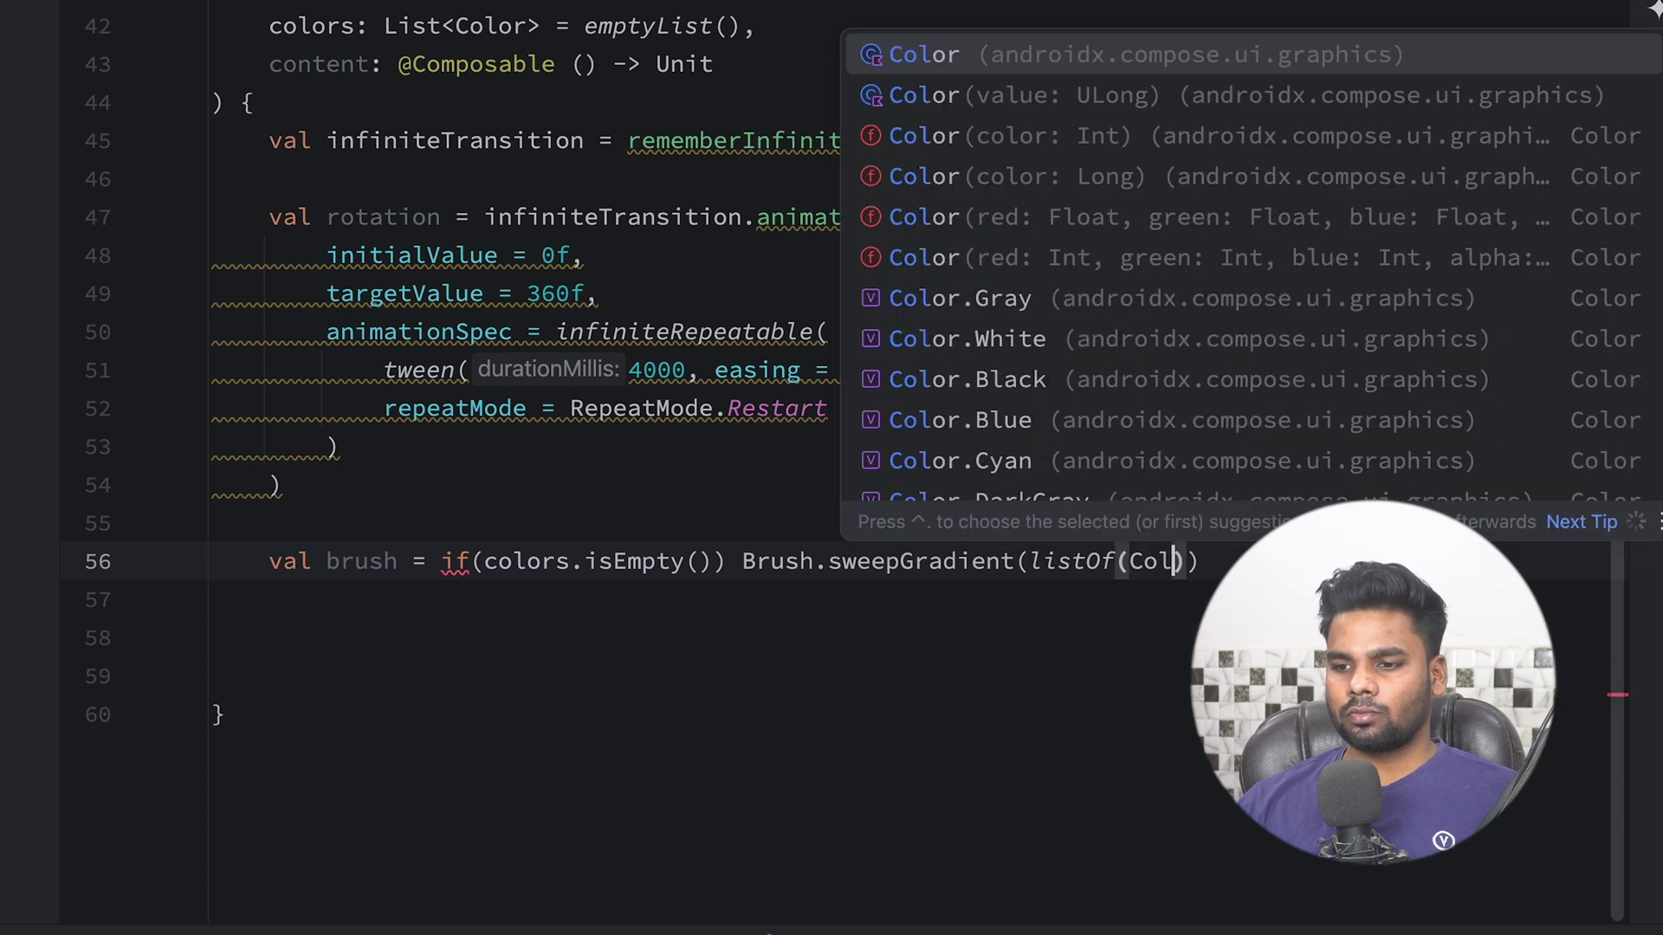
pyautogui.write('or.W')
# Use White and Gray as the fallback, else Brush.sweepGradient(colors), and reformat
pyautogui.press('Return')
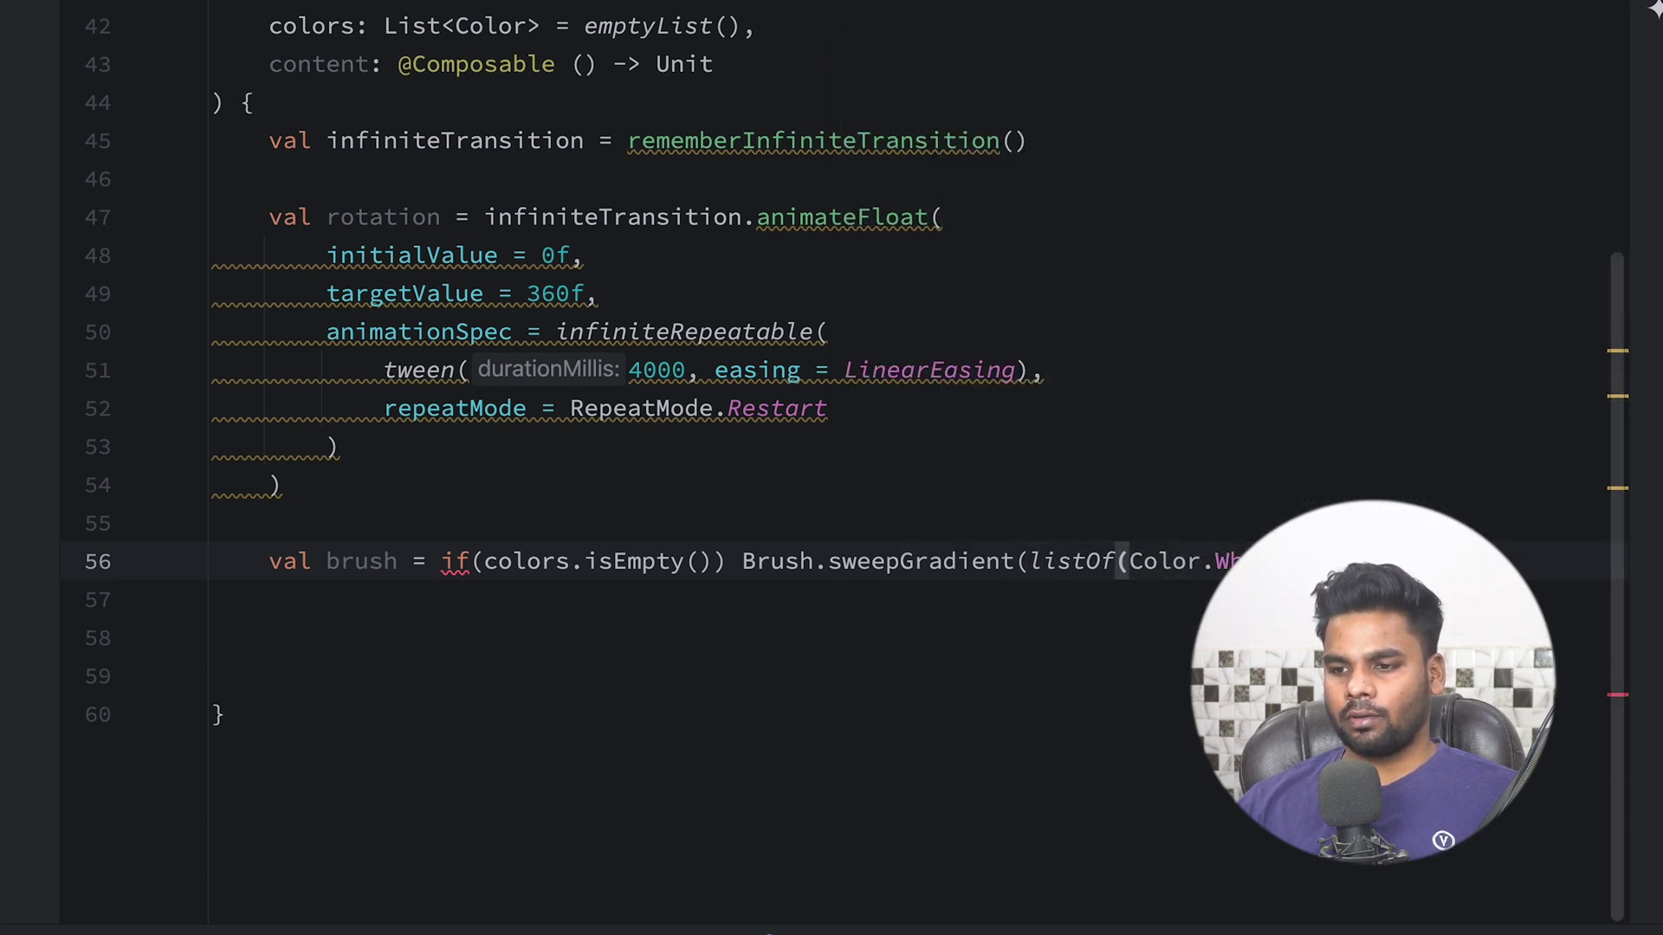
pyautogui.write('Color.')
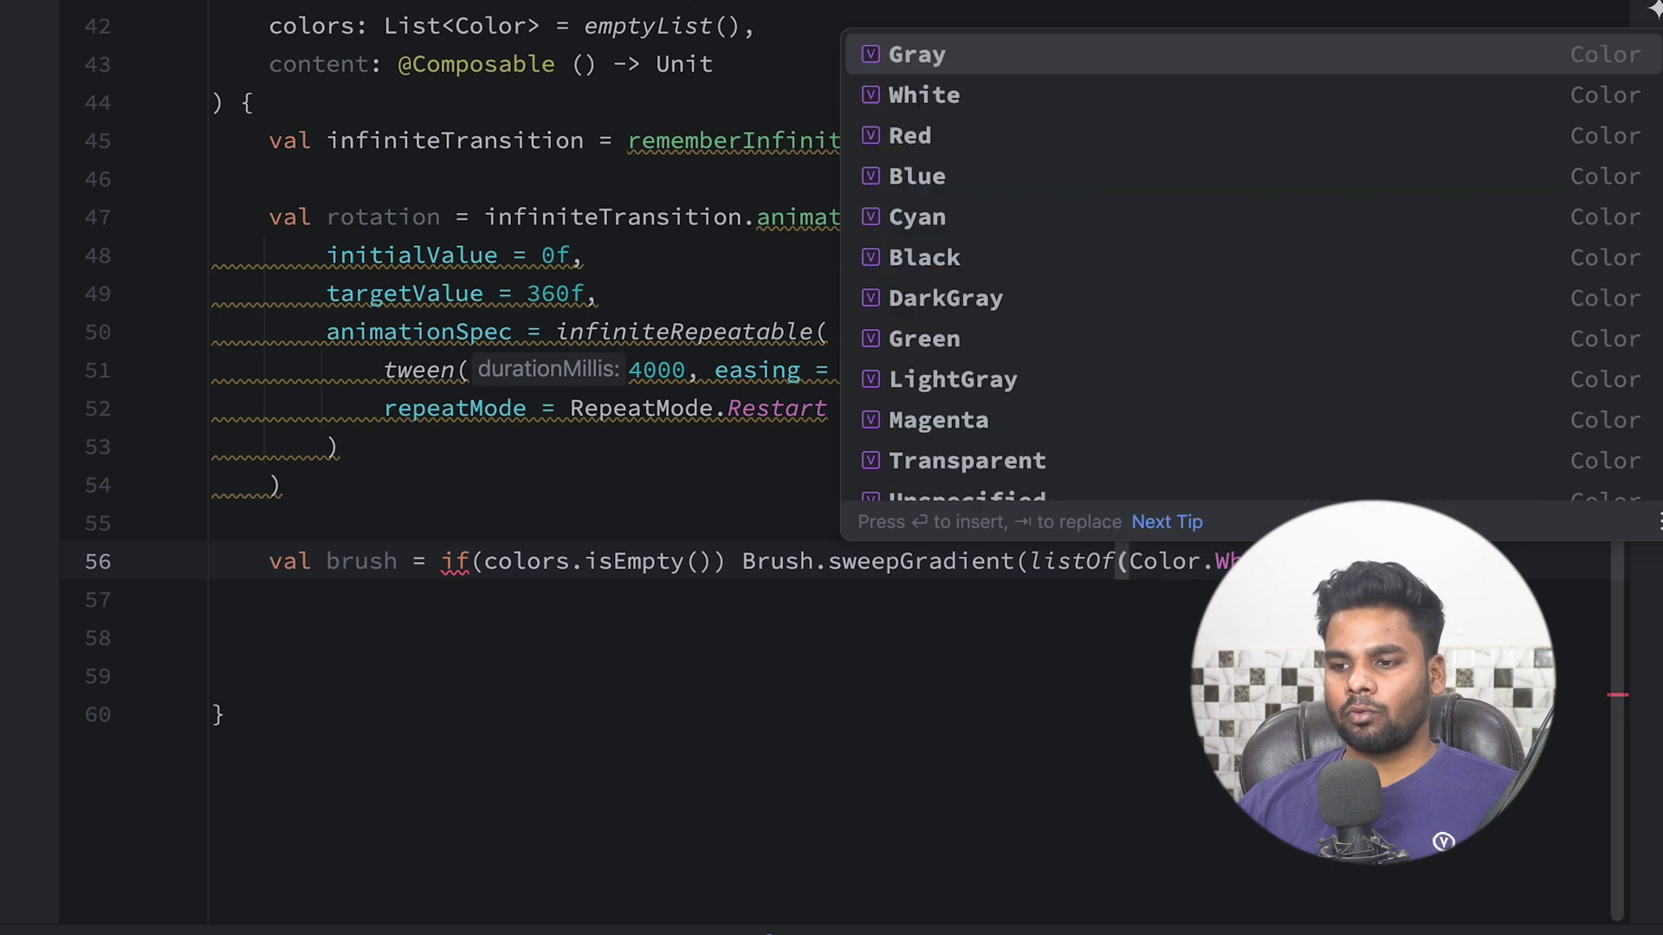
pyautogui.press('Escape')
pyautogui.write(')')
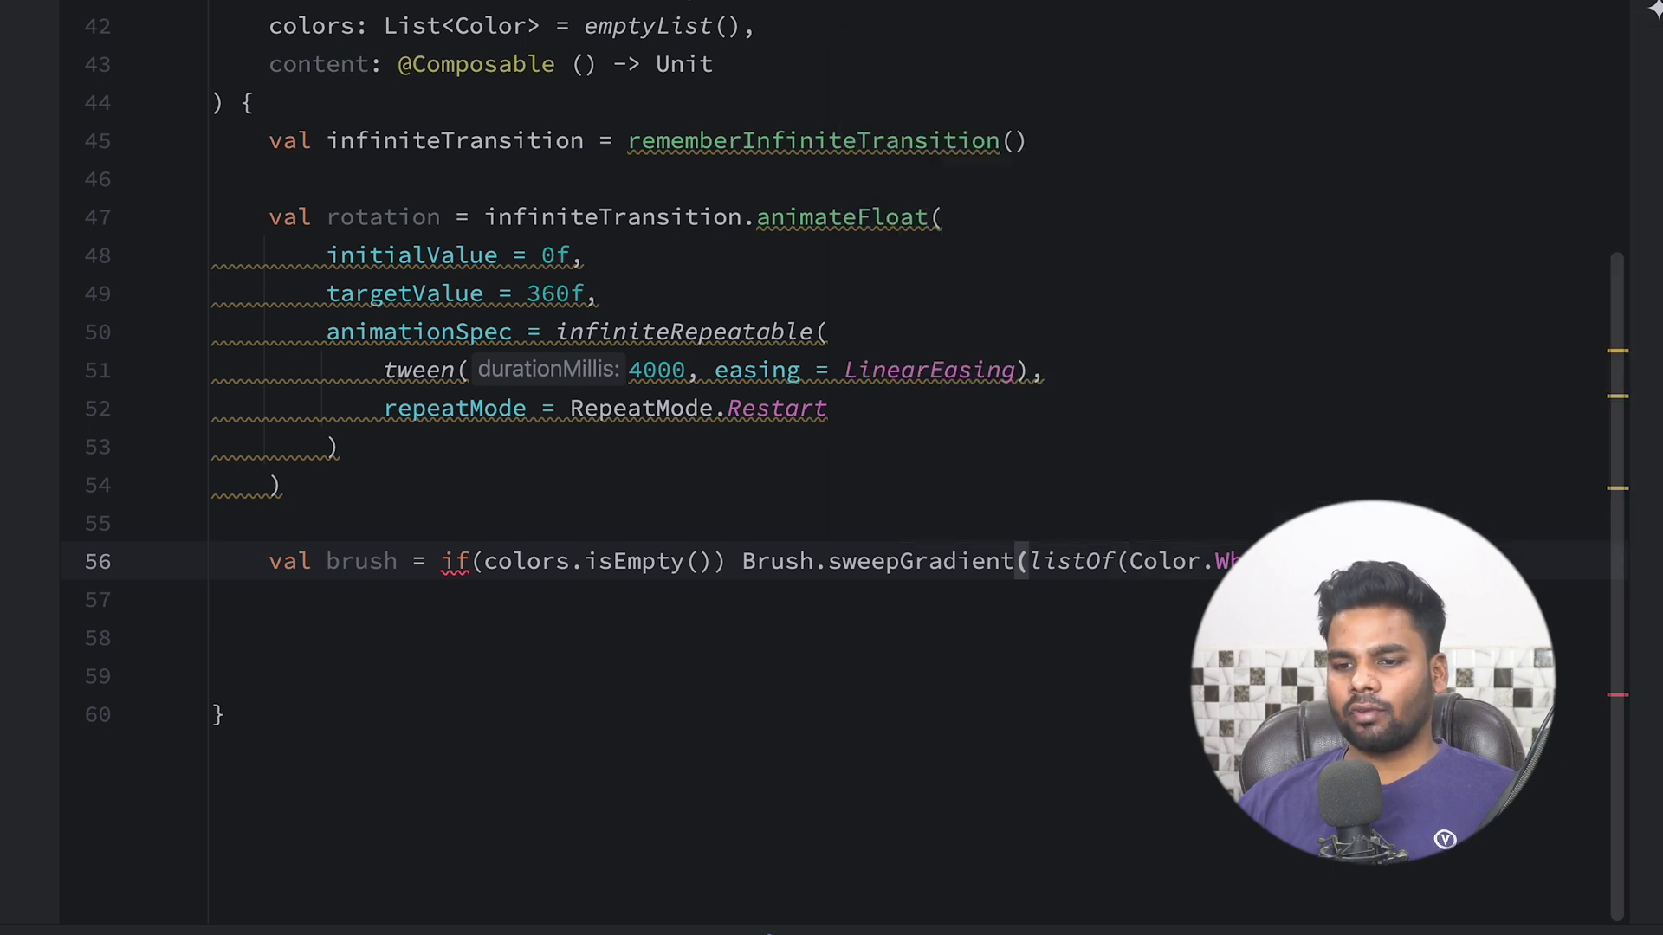
pyautogui.write(') else ')
pyautogui.write('Br')
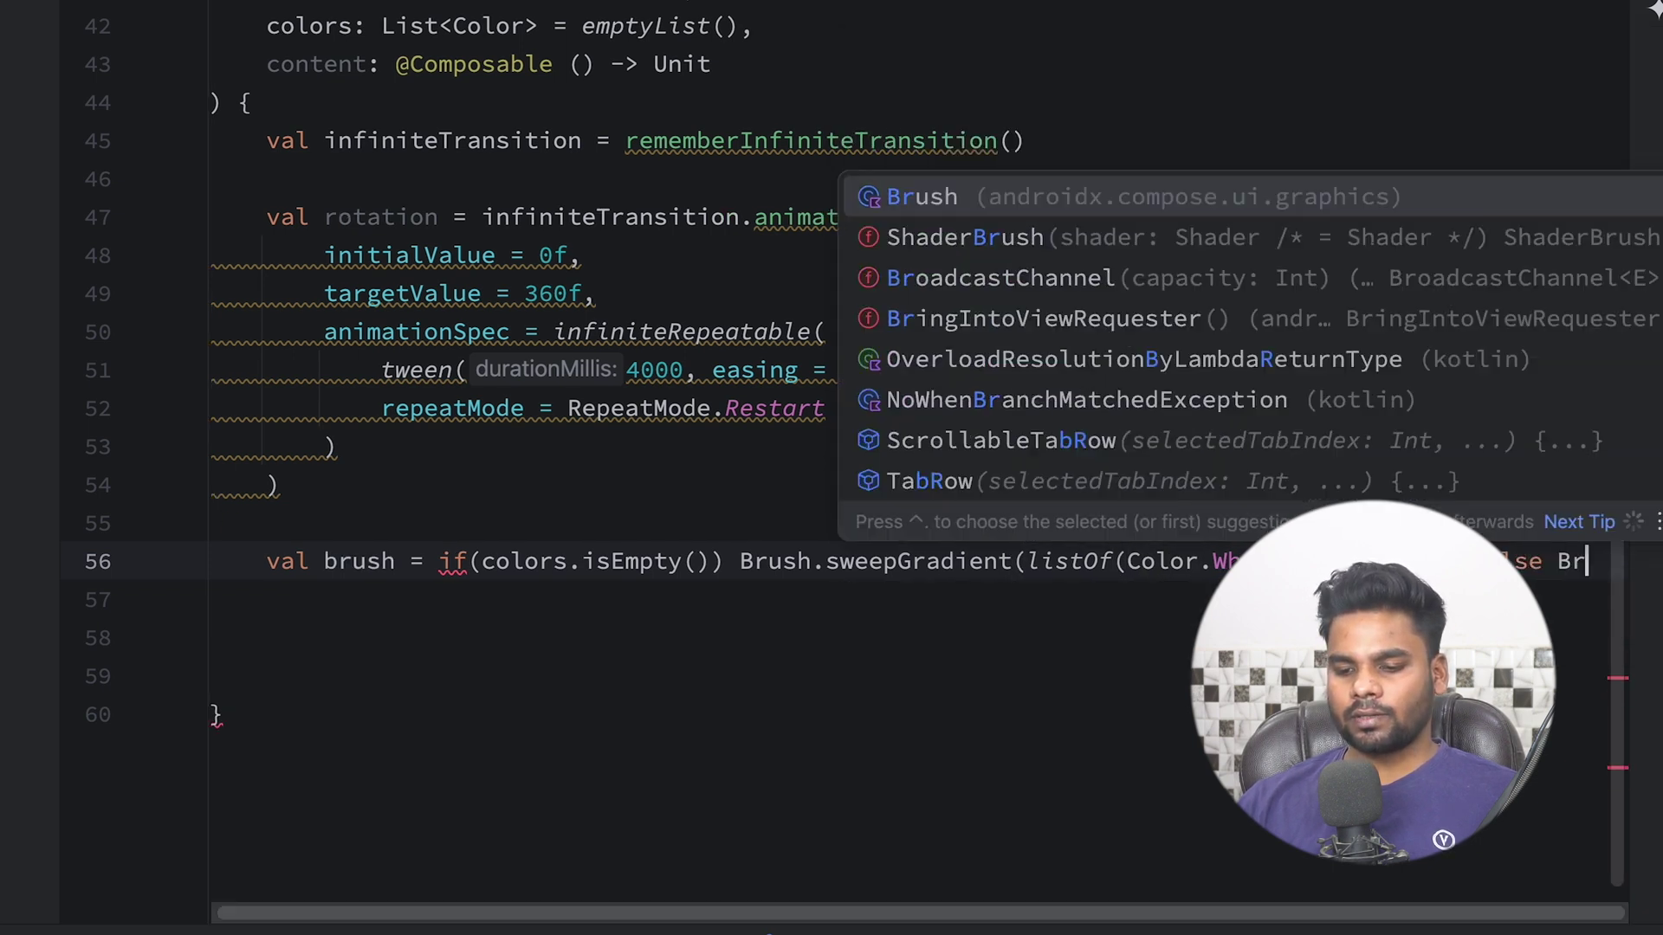
pyautogui.press('Return')
pyautogui.write('.')
pyautogui.press('Return')
pyautogui.write('co')
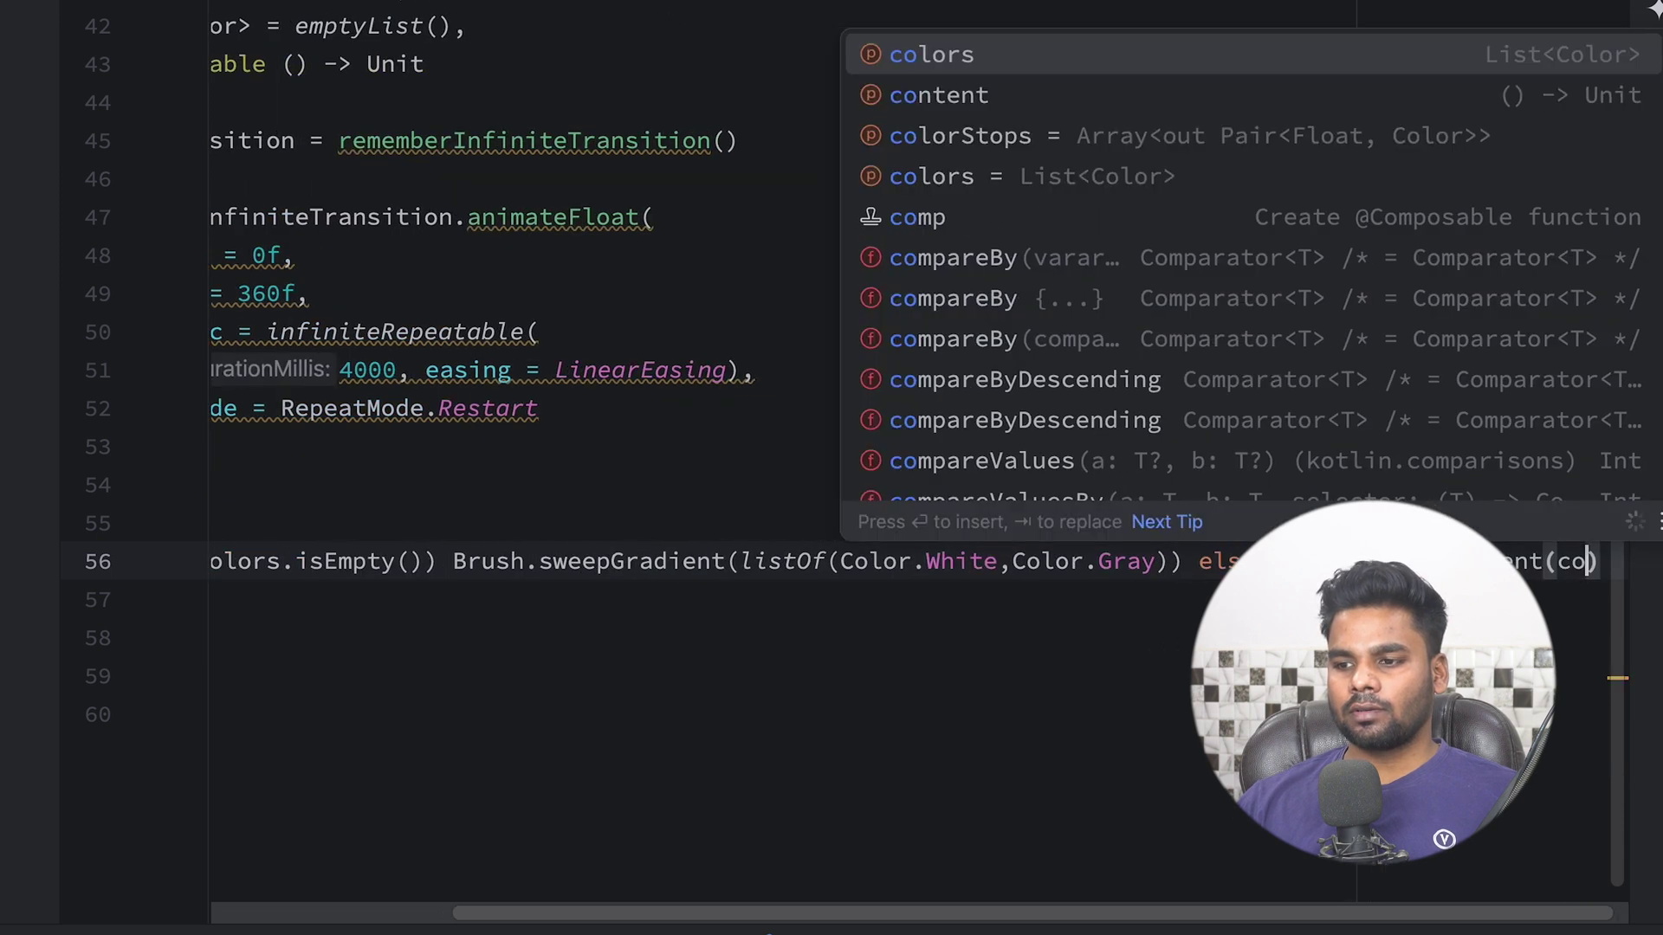
pyautogui.write('lo')
pyautogui.press('Return')
pyautogui.hotkey('ctrl', 'alt', 'l')
# Add blank lines below the brush declaration for the next code
pyautogui.press('Down')
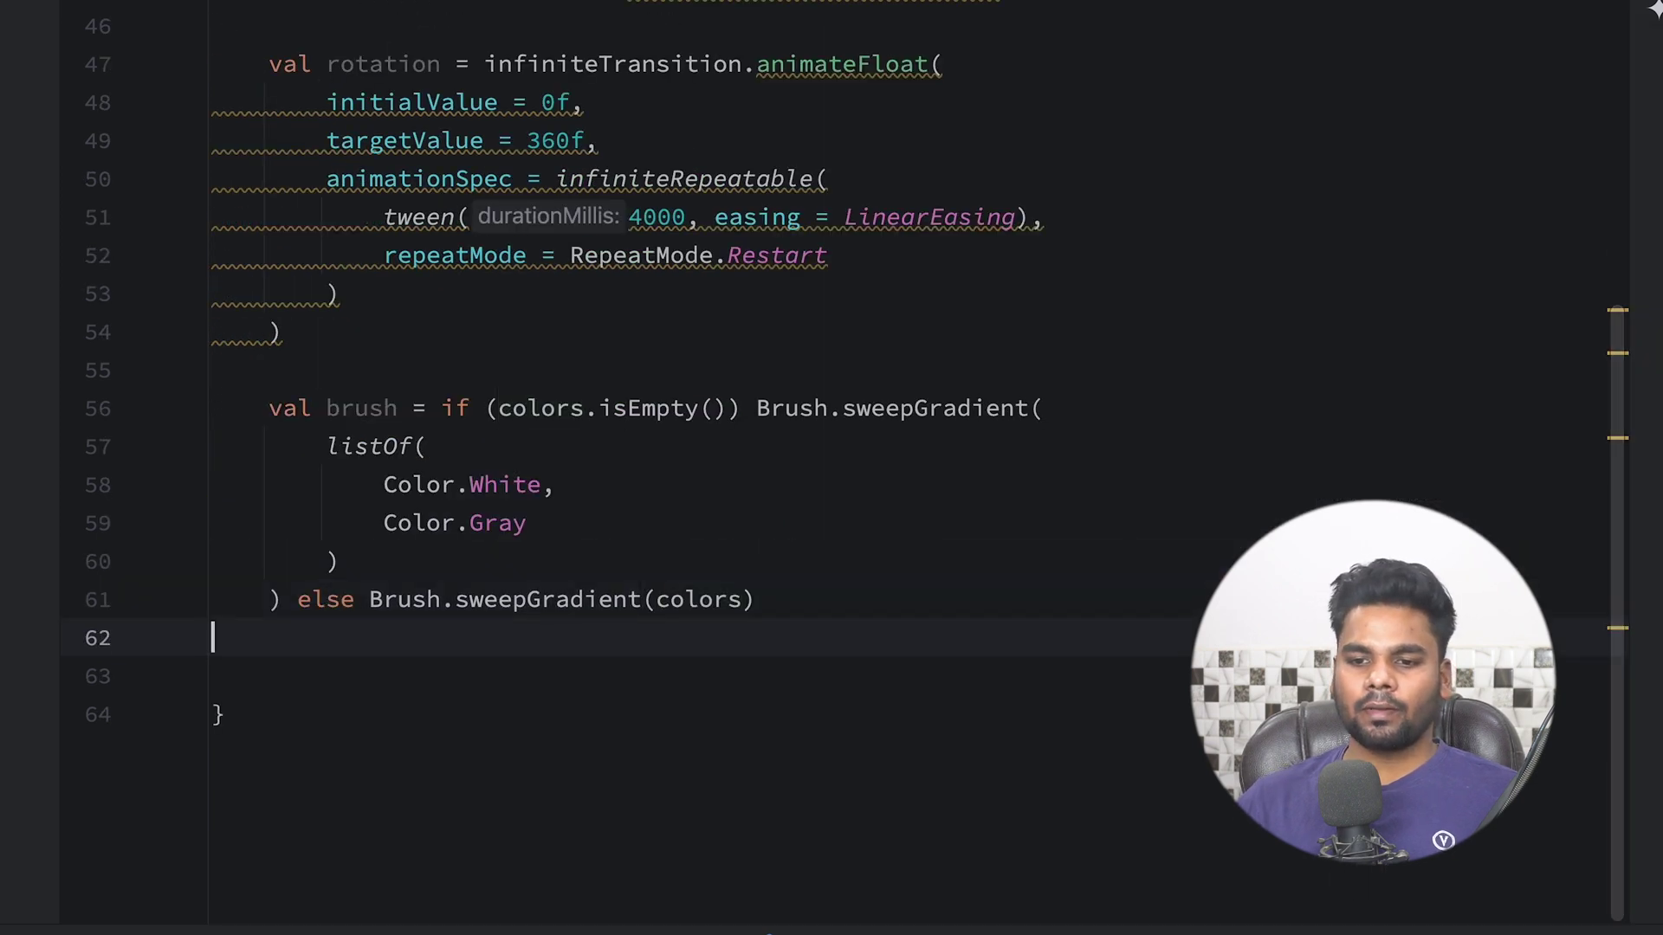
pyautogui.press('Return')
pyautogui.press('Return')
pyautogui.press('Up')
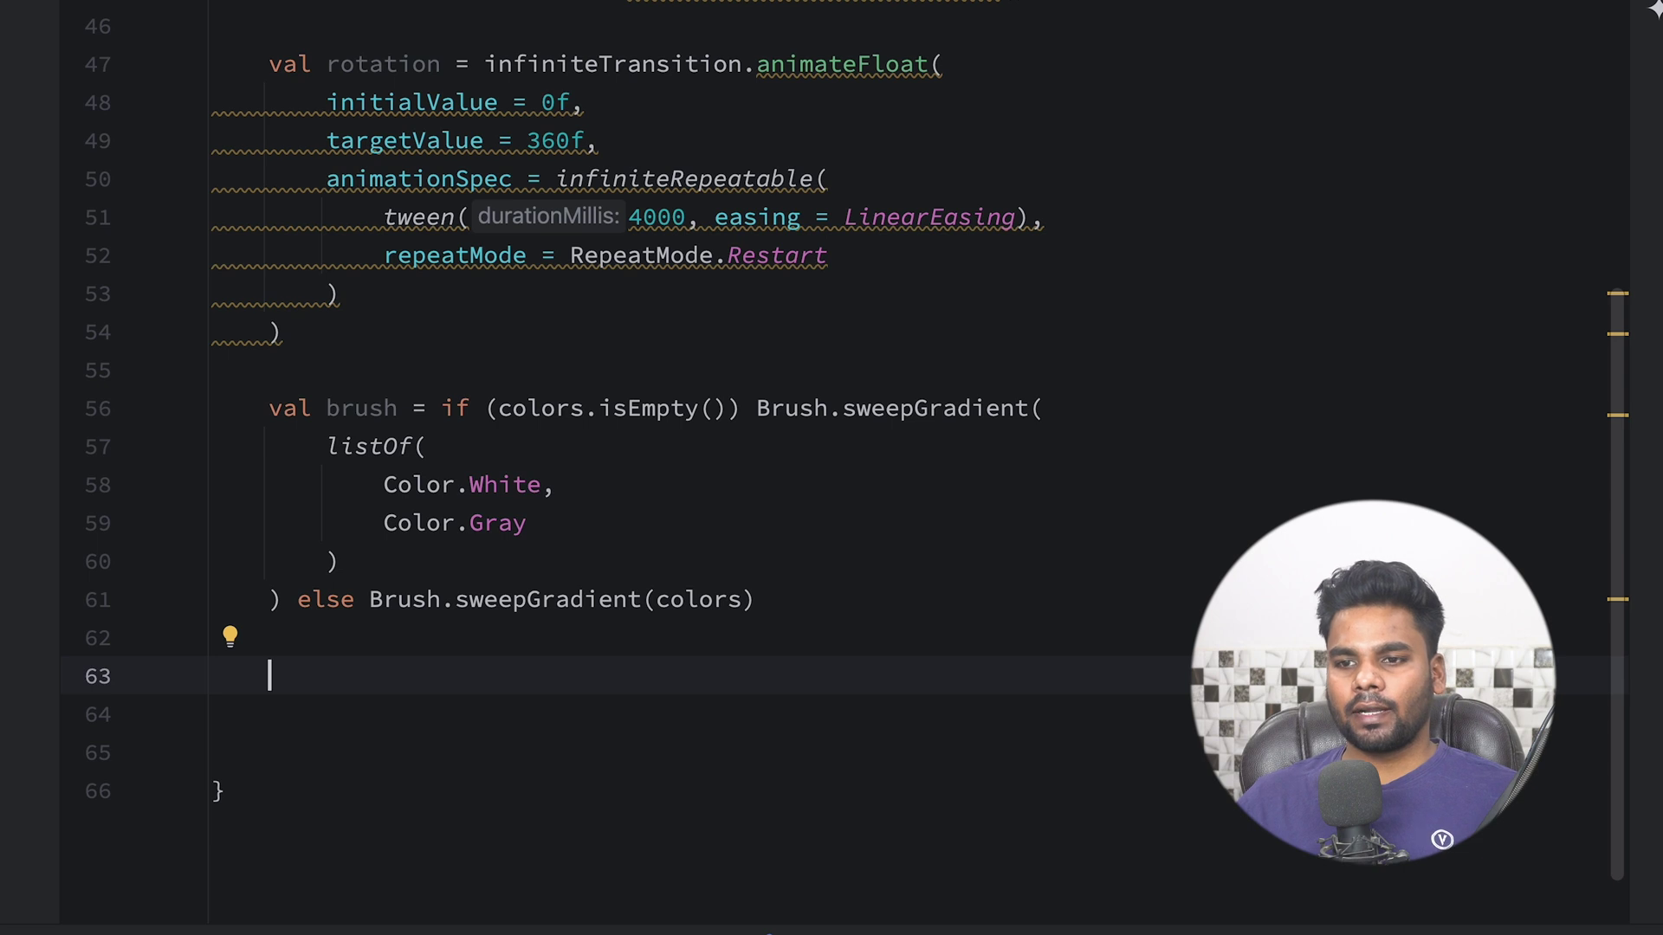
pyautogui.scroll(-2, 832, 468)
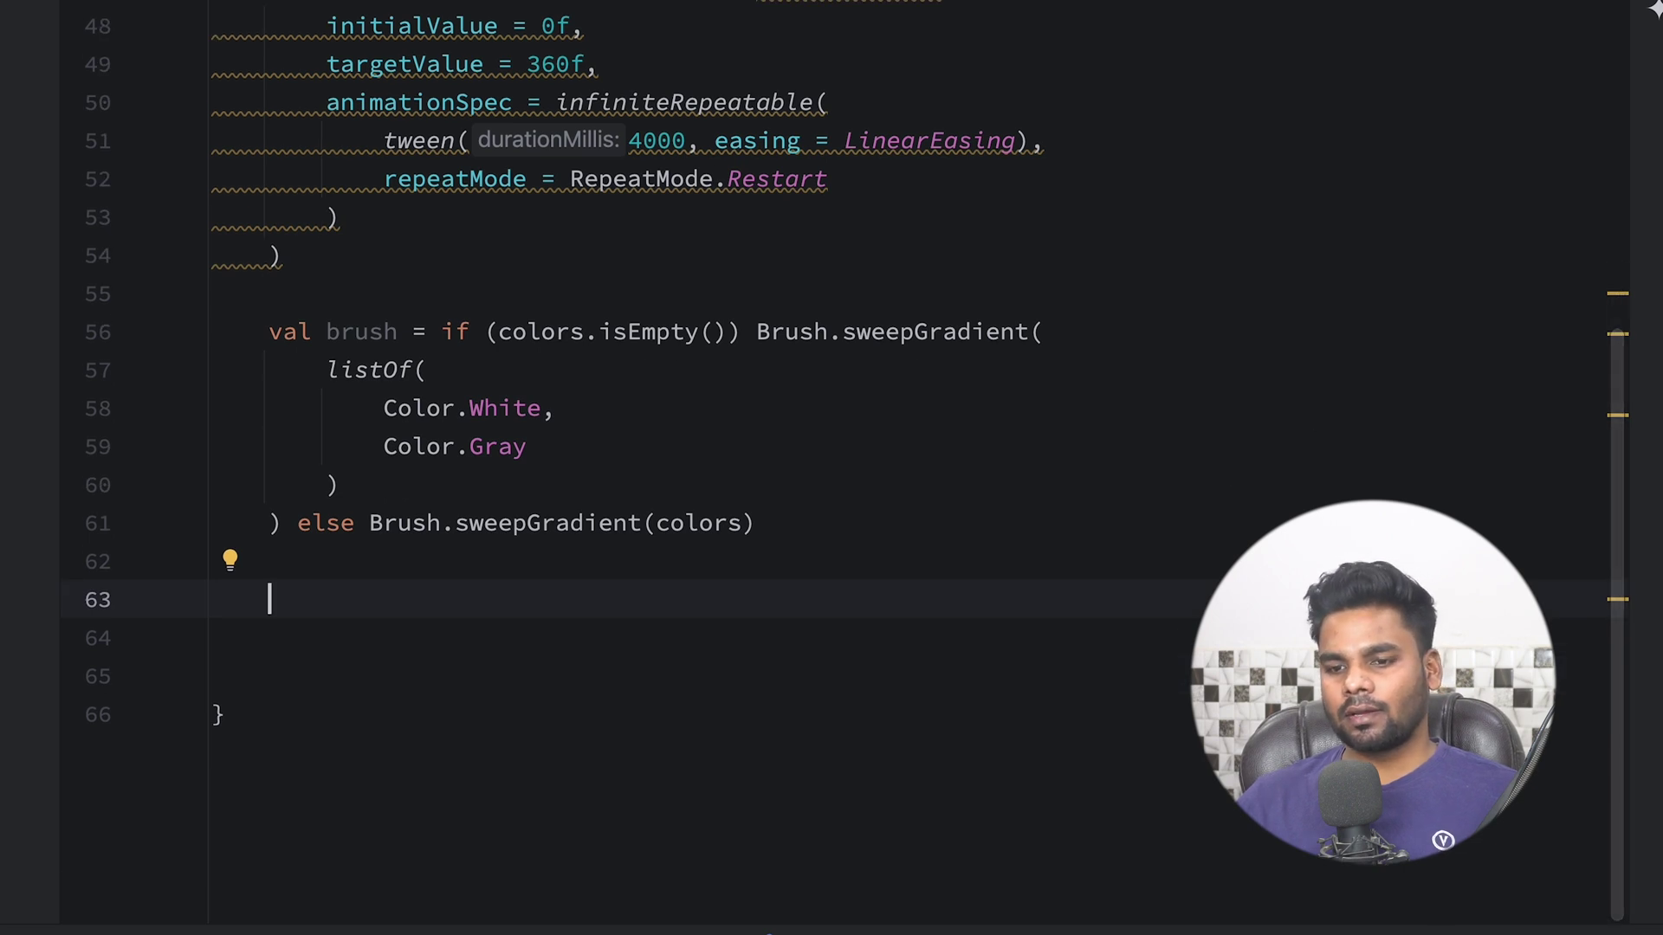
pyautogui.press('Return')
pyautogui.press('Return')
pyautogui.press('Up')
pyautogui.scroll(-1, 831, 468)
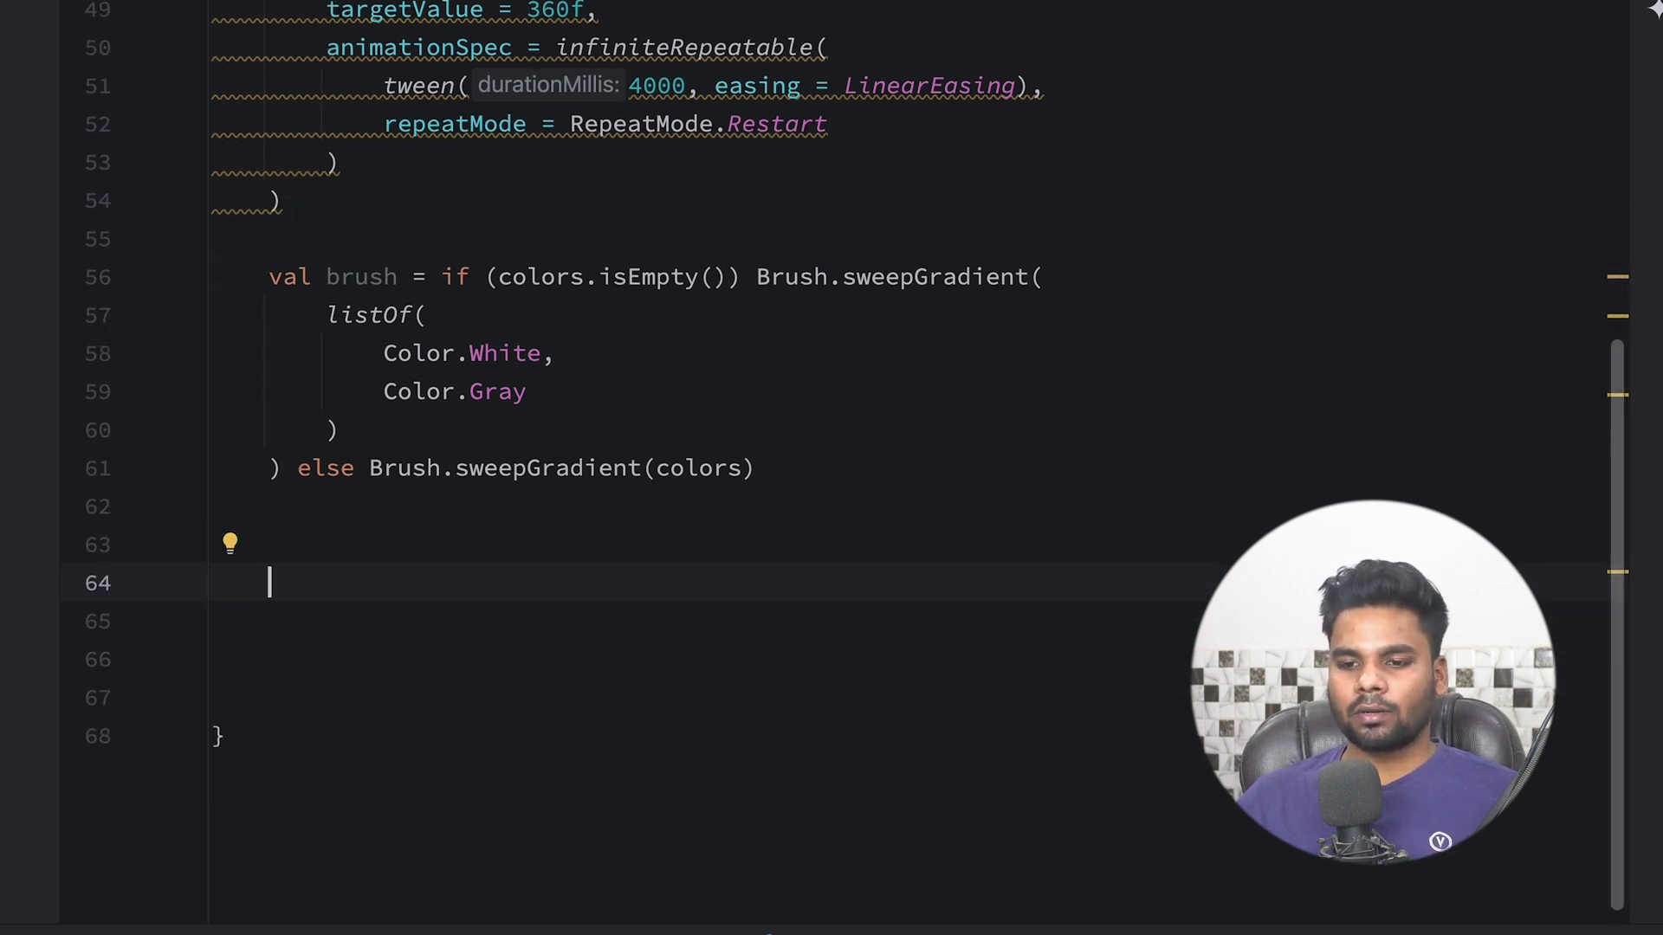
pyautogui.write('Sur')
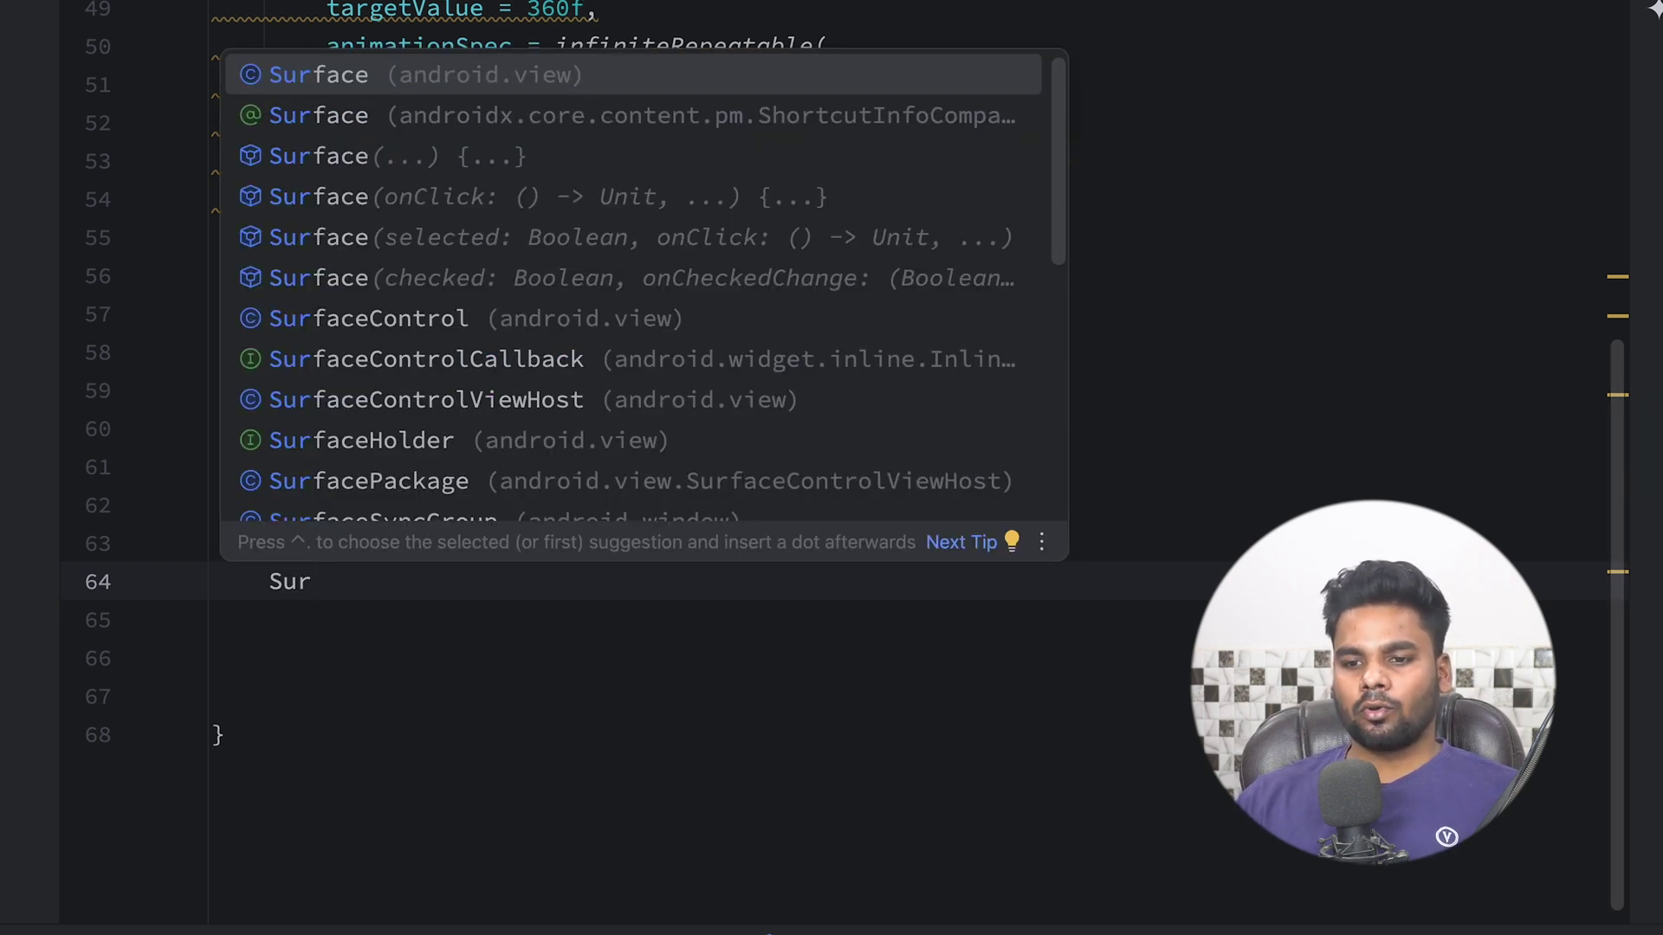
pyautogui.write('face')
# Add Surface(modifier = modifier, shape = RoundedCornerShape(24.dp)), importing dp, with blank lines inside
pyautogui.press('Return')
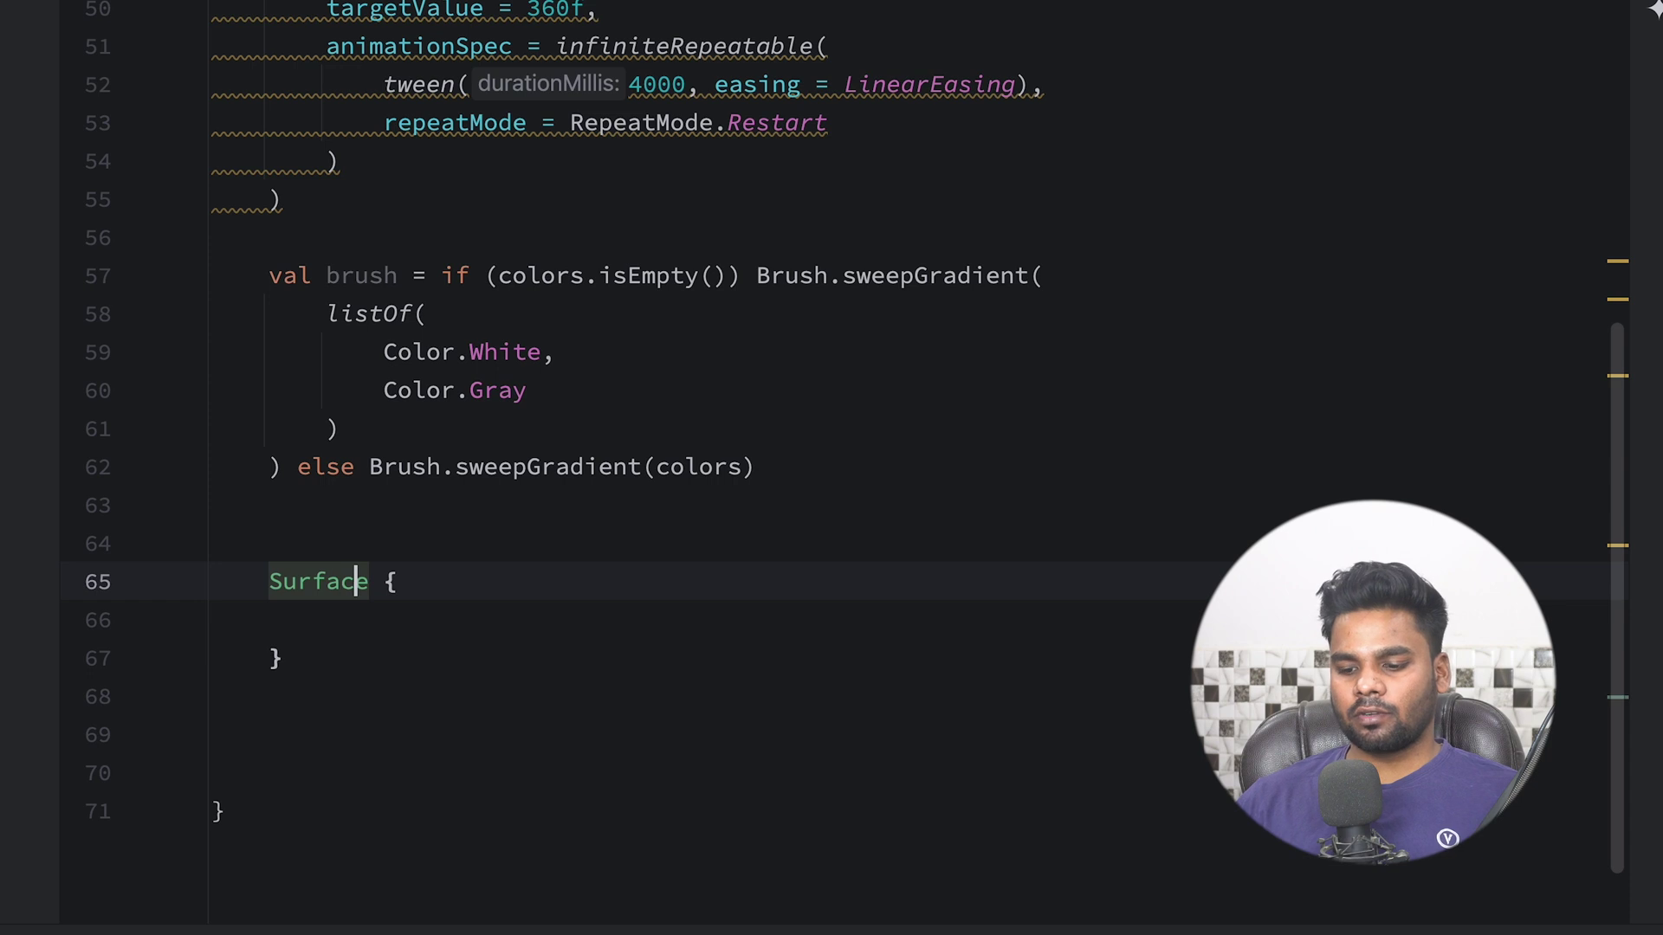
pyautogui.write('(modifier=')
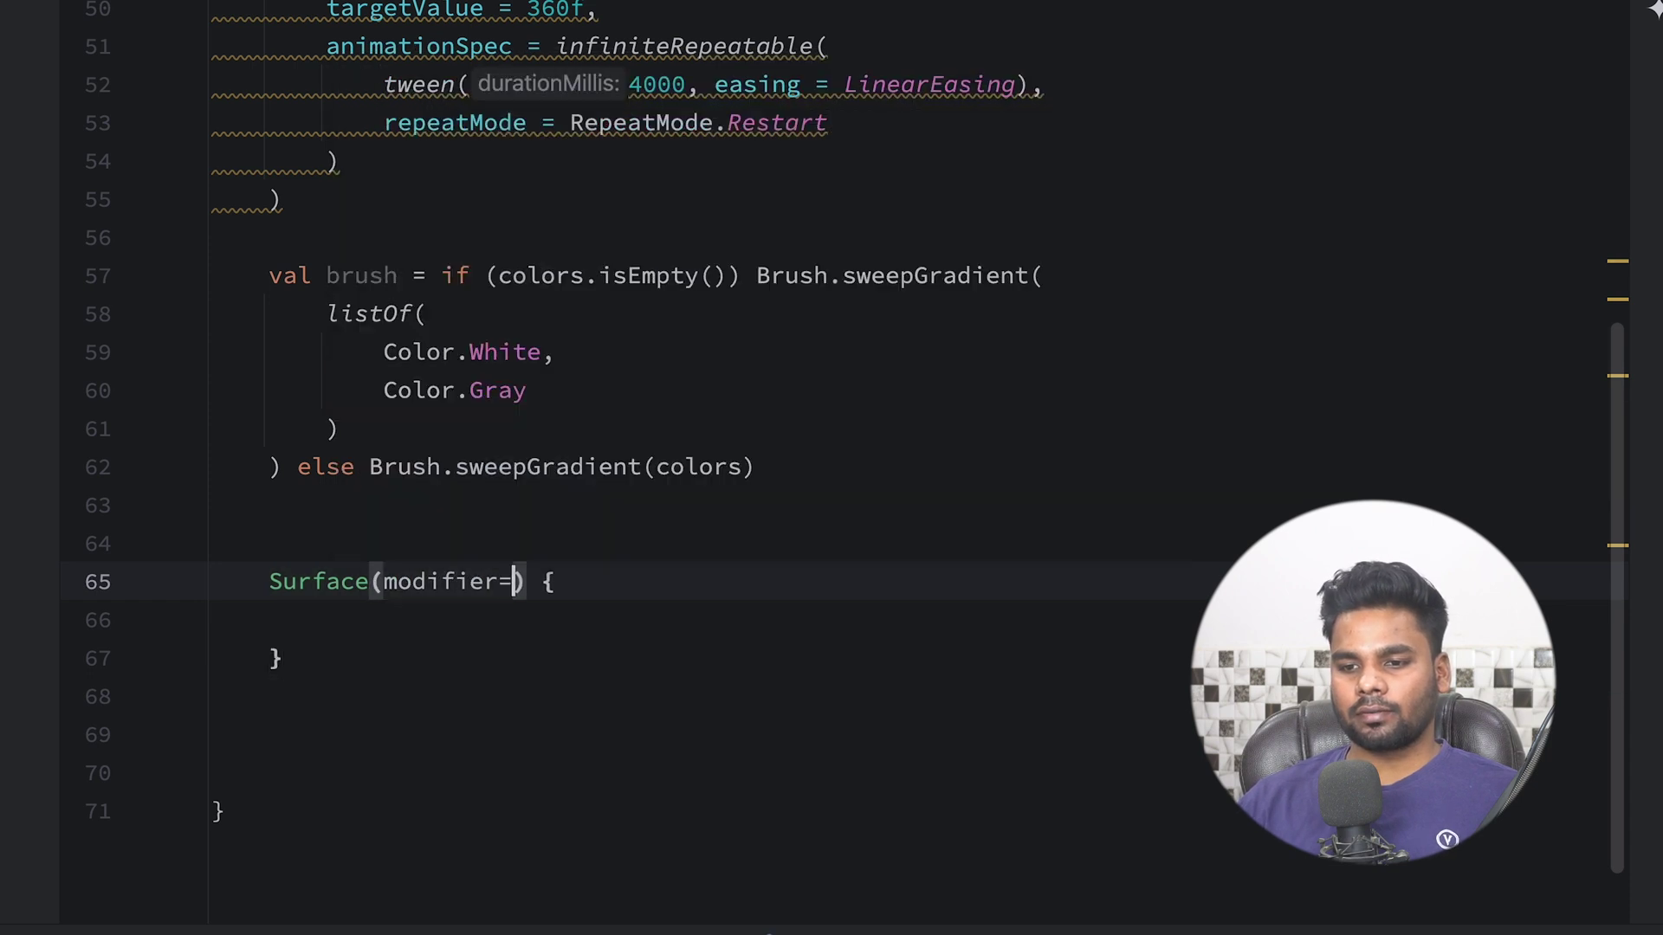
pyautogui.write('modifier')
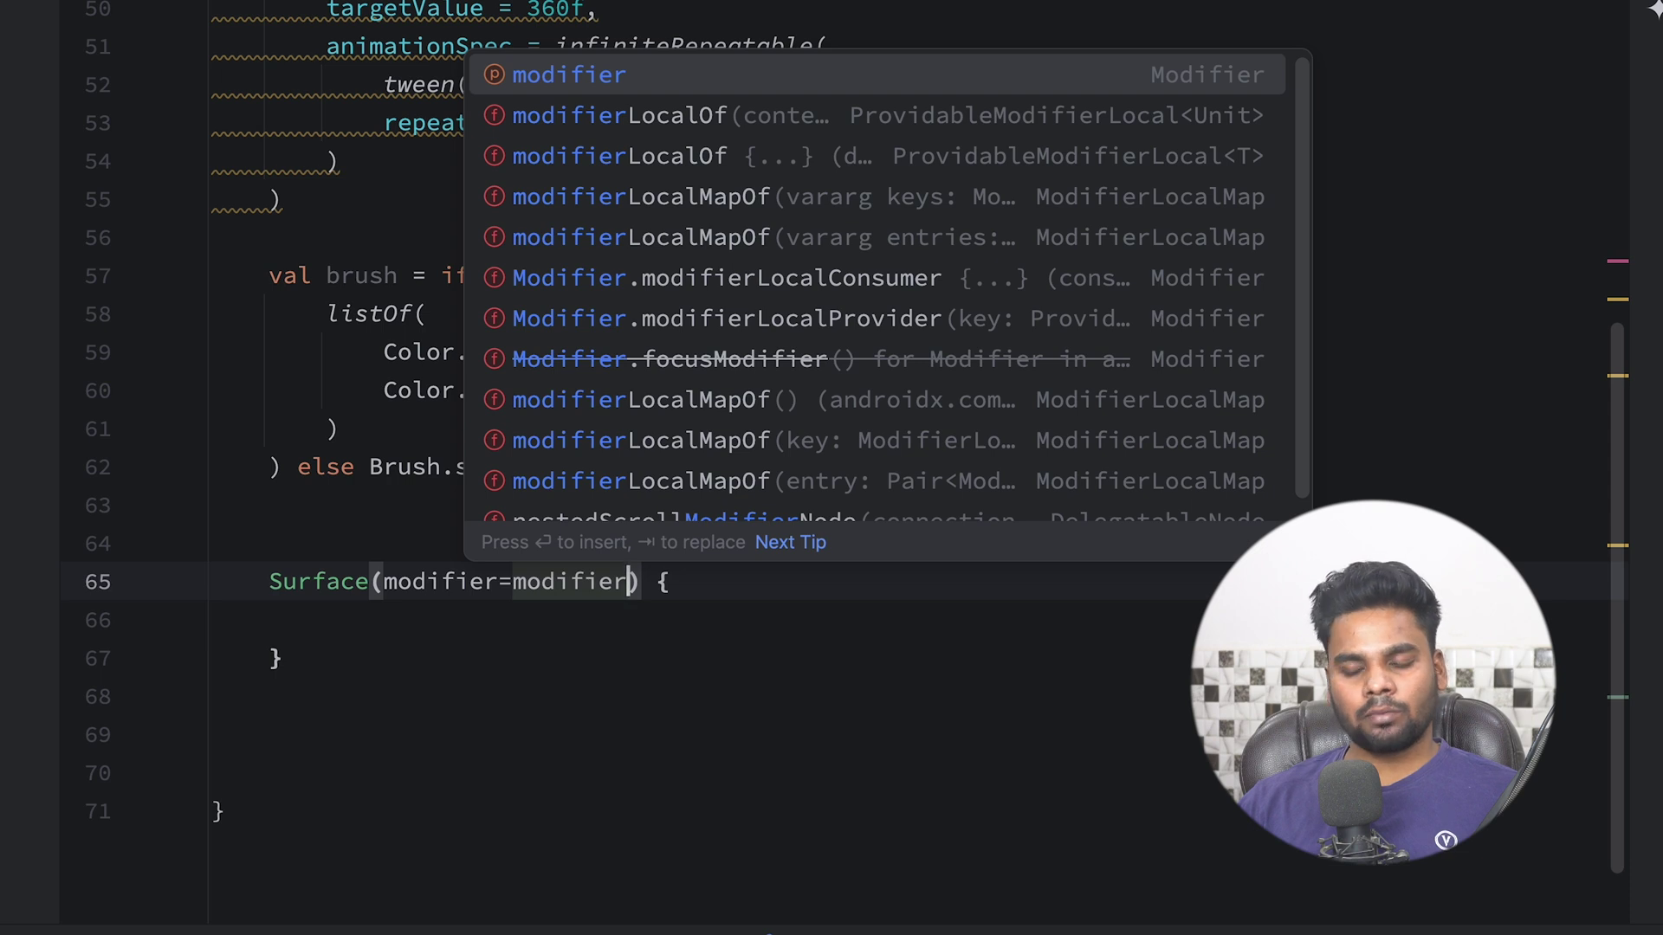
pyautogui.write(', shape = R')
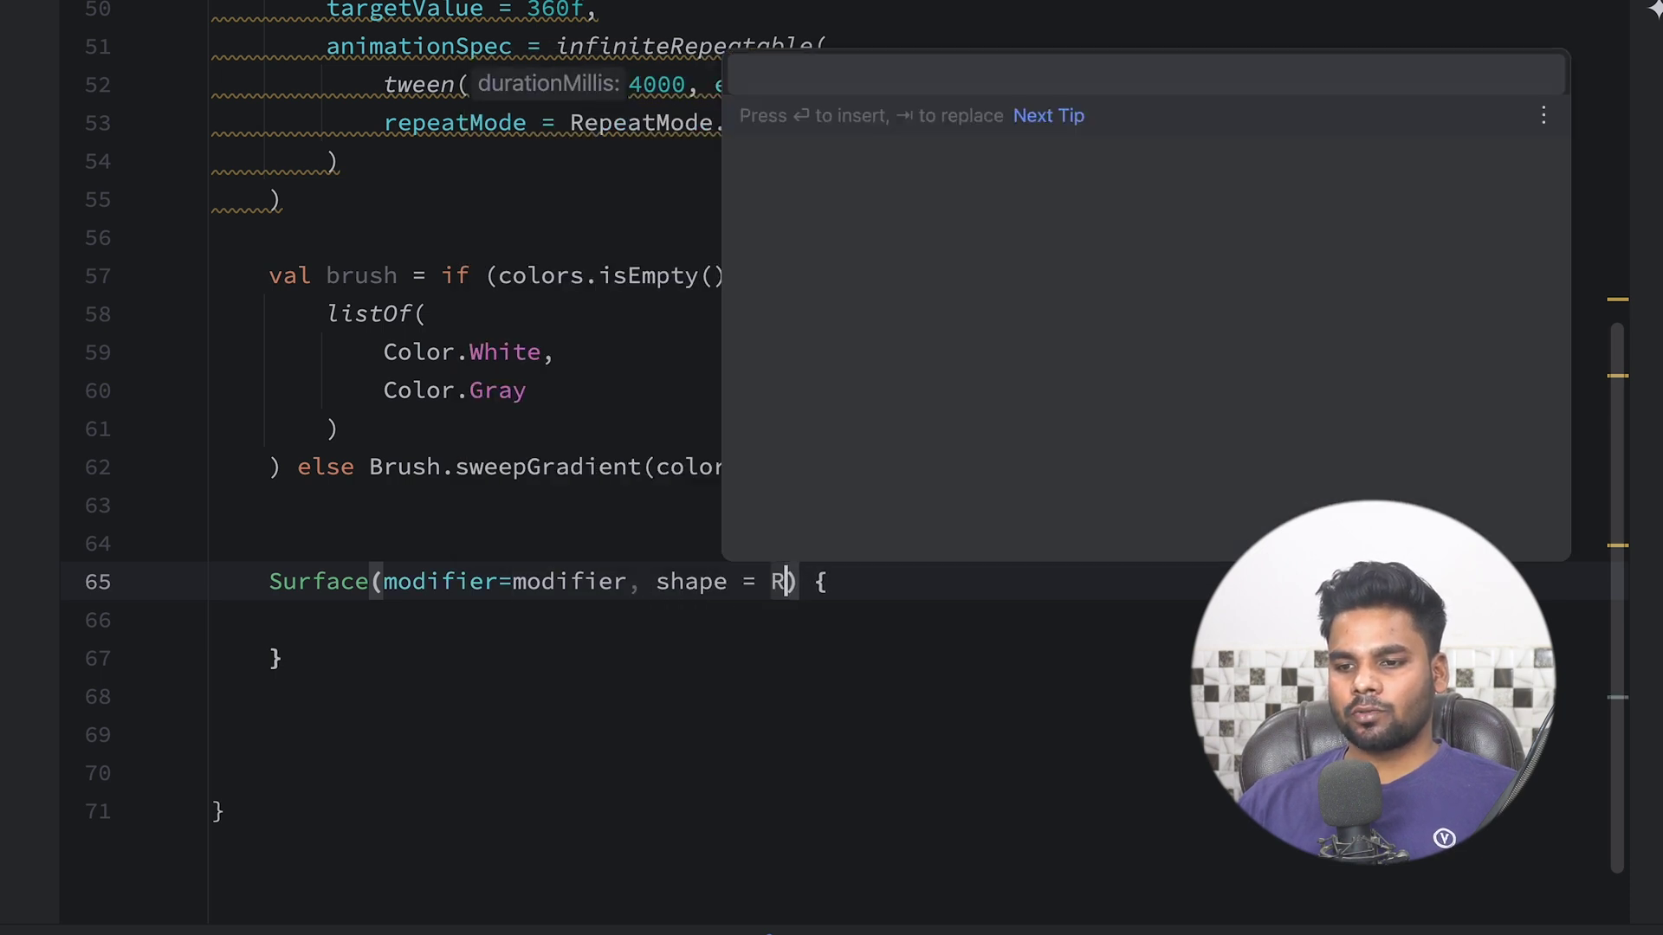
pyautogui.write('ou')
pyautogui.press('Return')
pyautogui.write('24.dp')
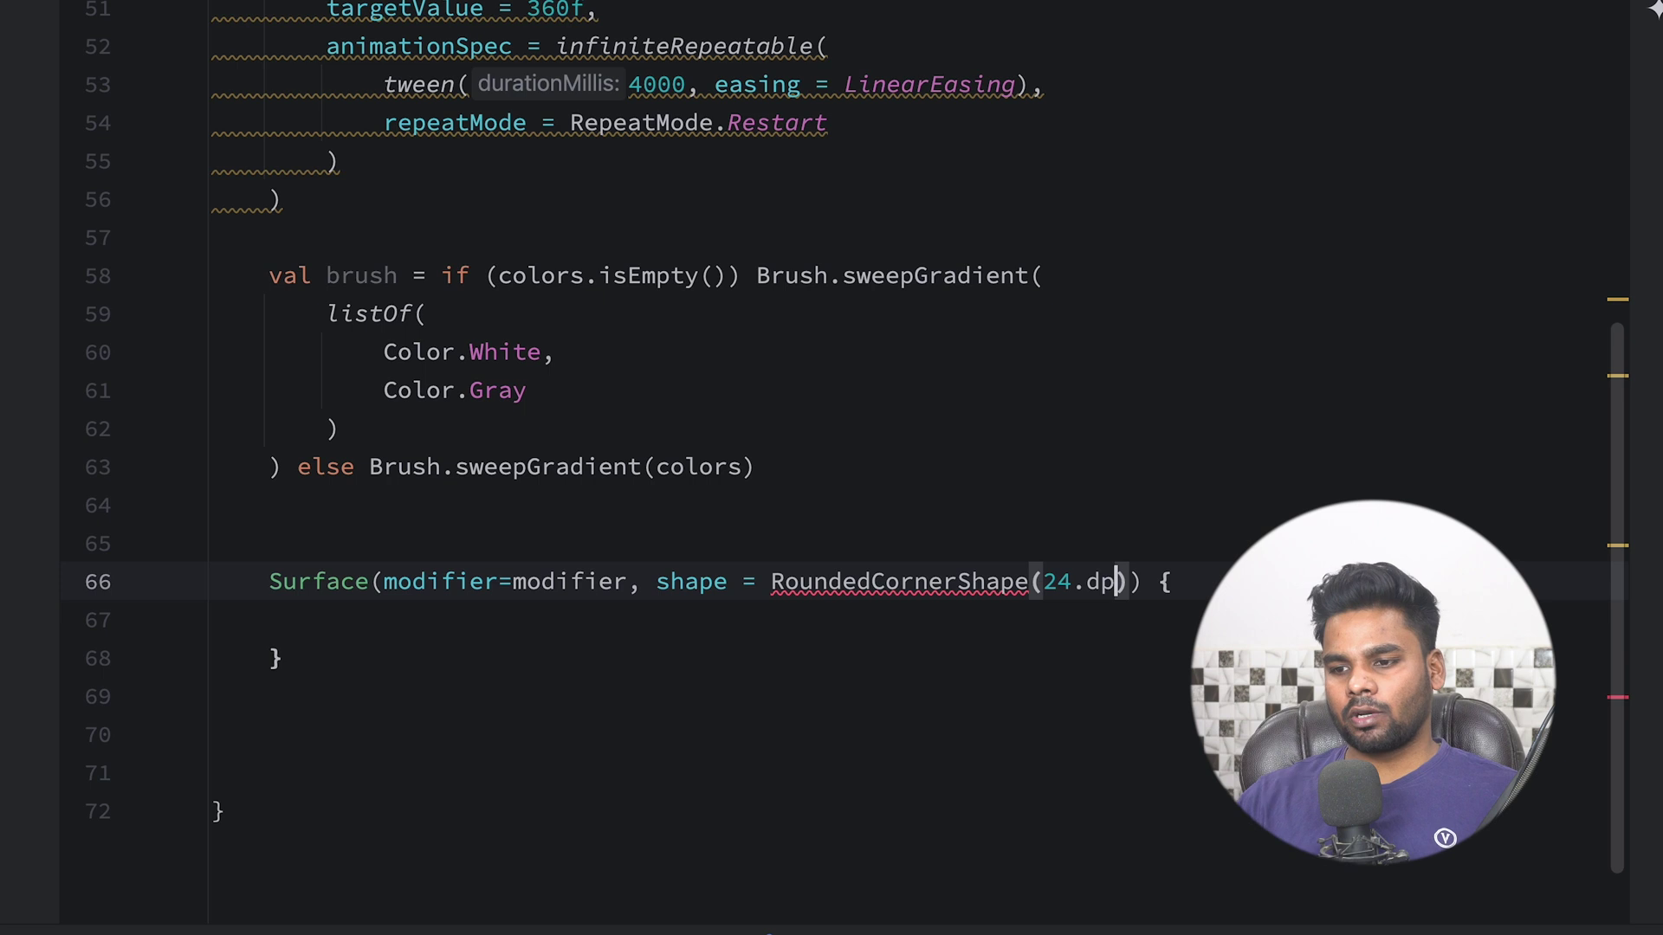
pyautogui.hotkey('alt', 'Return')
pyautogui.press('Down')
pyautogui.press('Return')
pyautogui.press('Return')
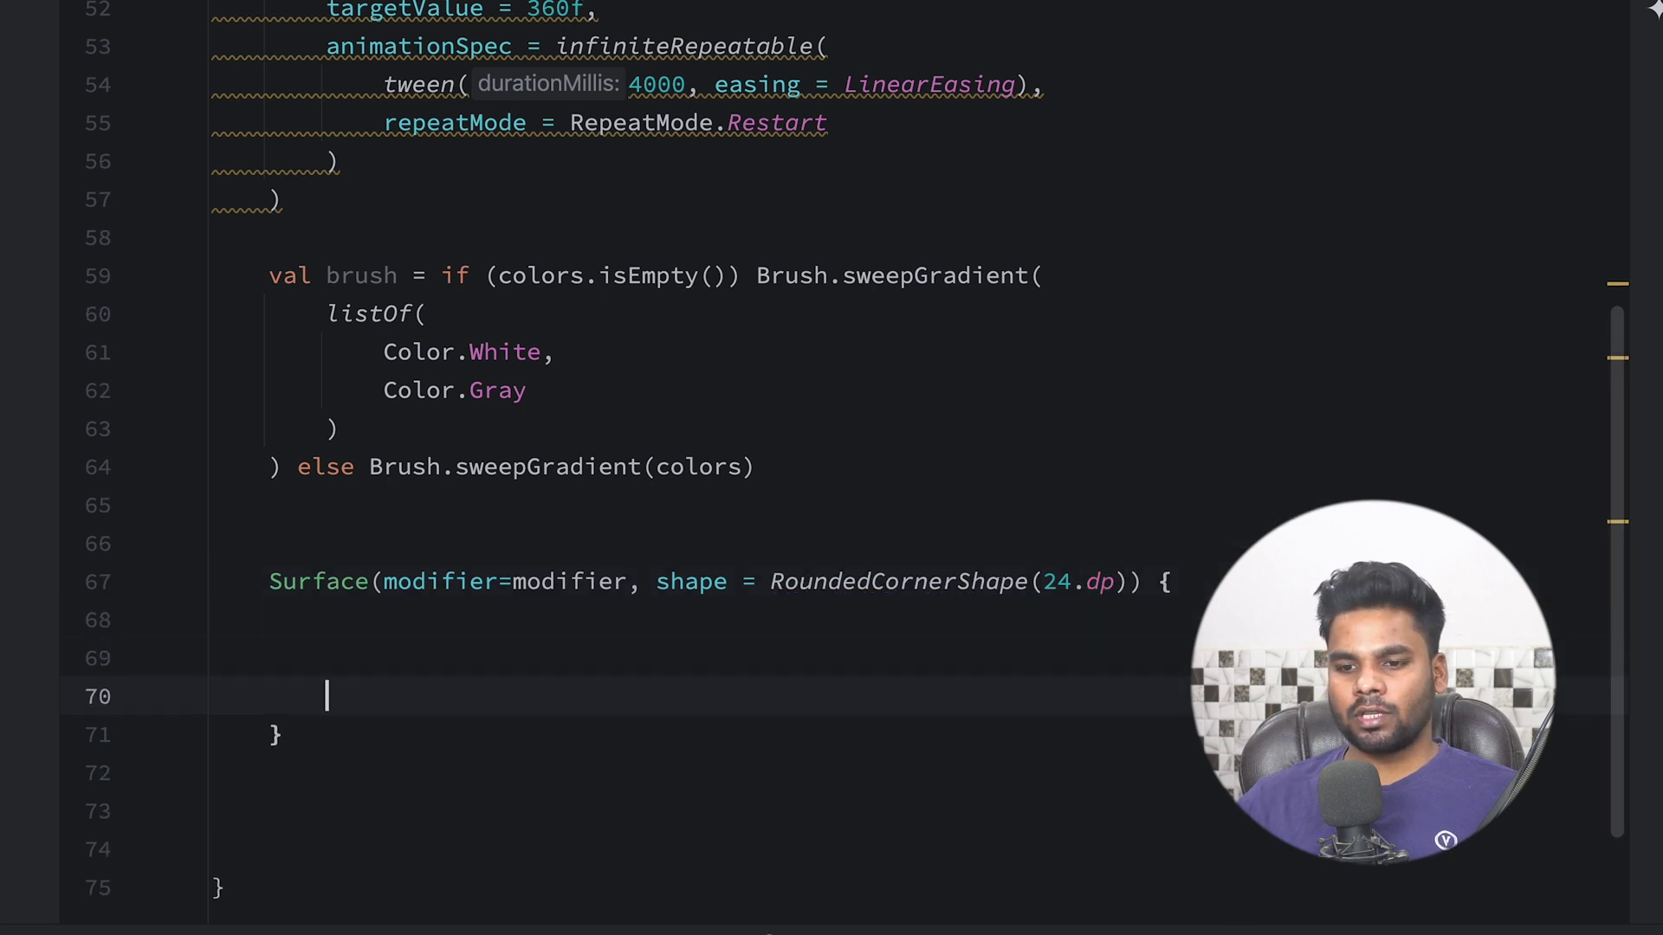
pyautogui.write('Sur')
# Nest a Surface with Modifier.clipToBounds().fillMaxWidth().padding(4.dp), reformatted across lines
pyautogui.press('Return')
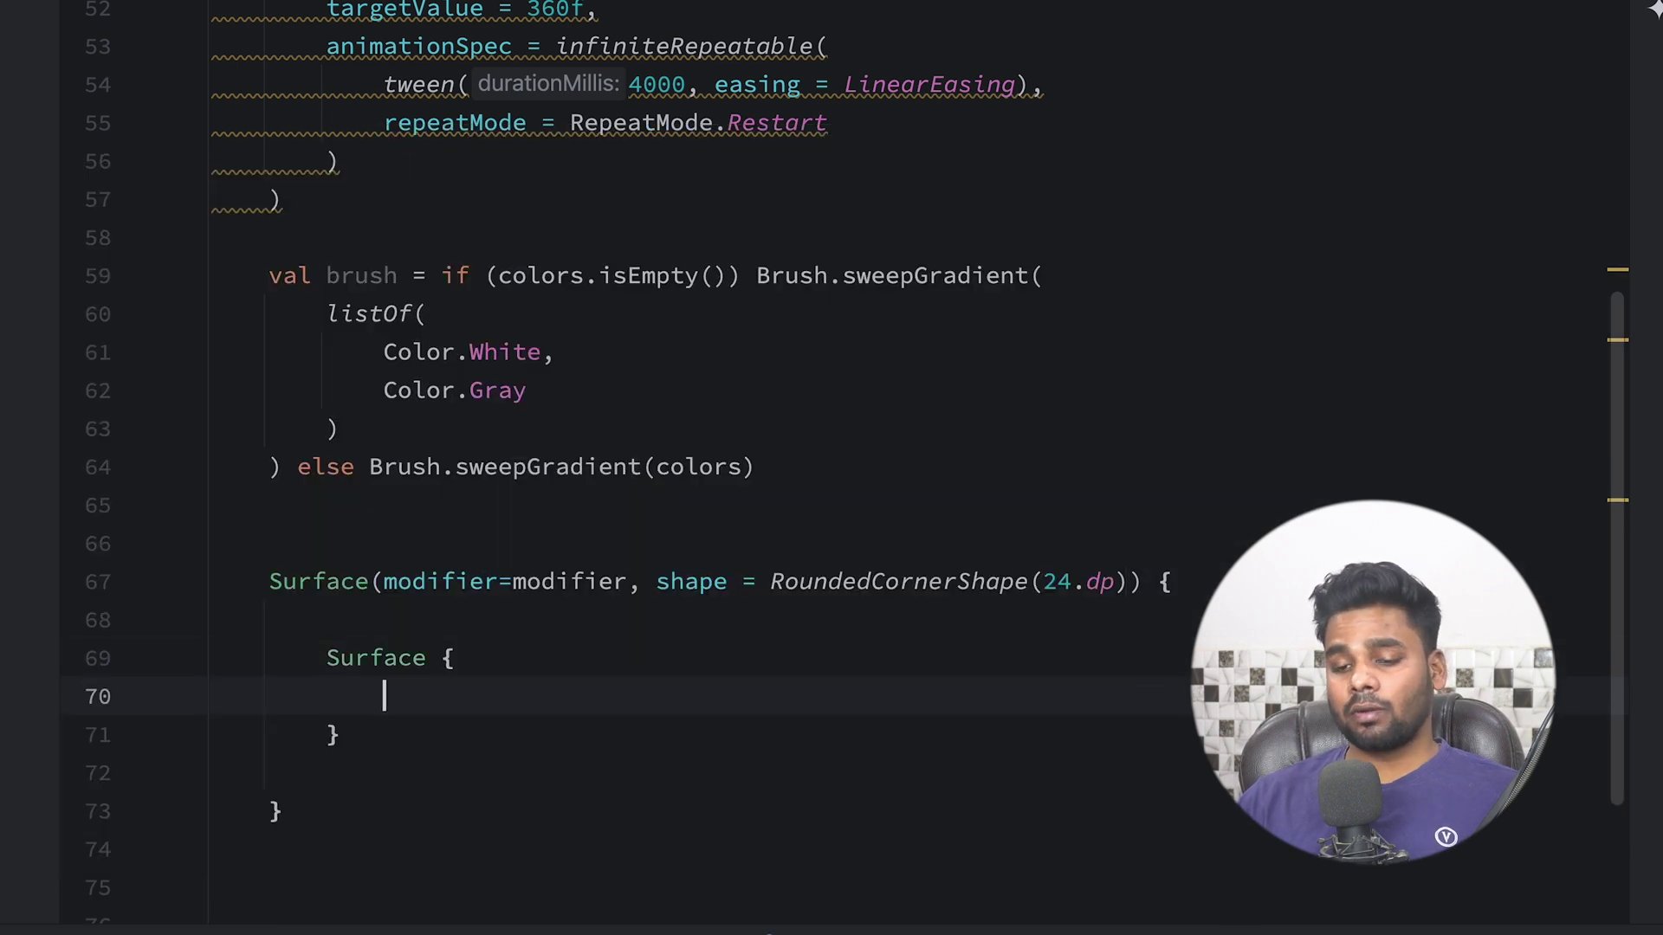
pyautogui.press('Up')
pyautogui.press('Right')
pyautogui.press('Right')
pyautogui.press('Right')
pyautogui.write('(mod')
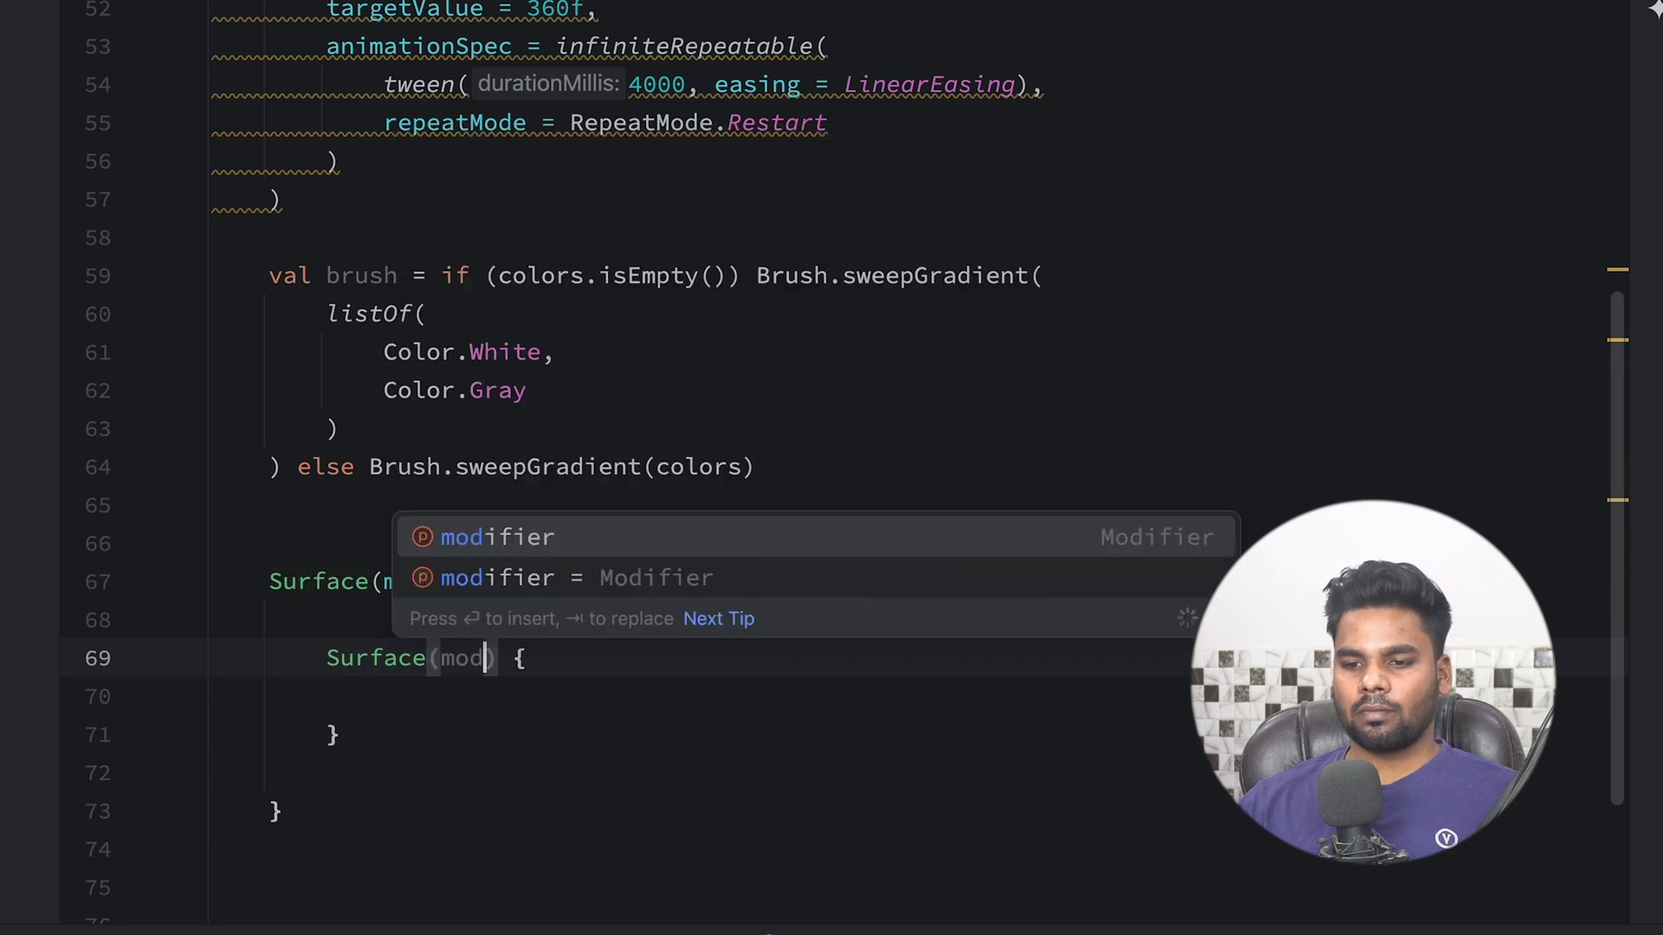
pyautogui.write('ifier=Modif')
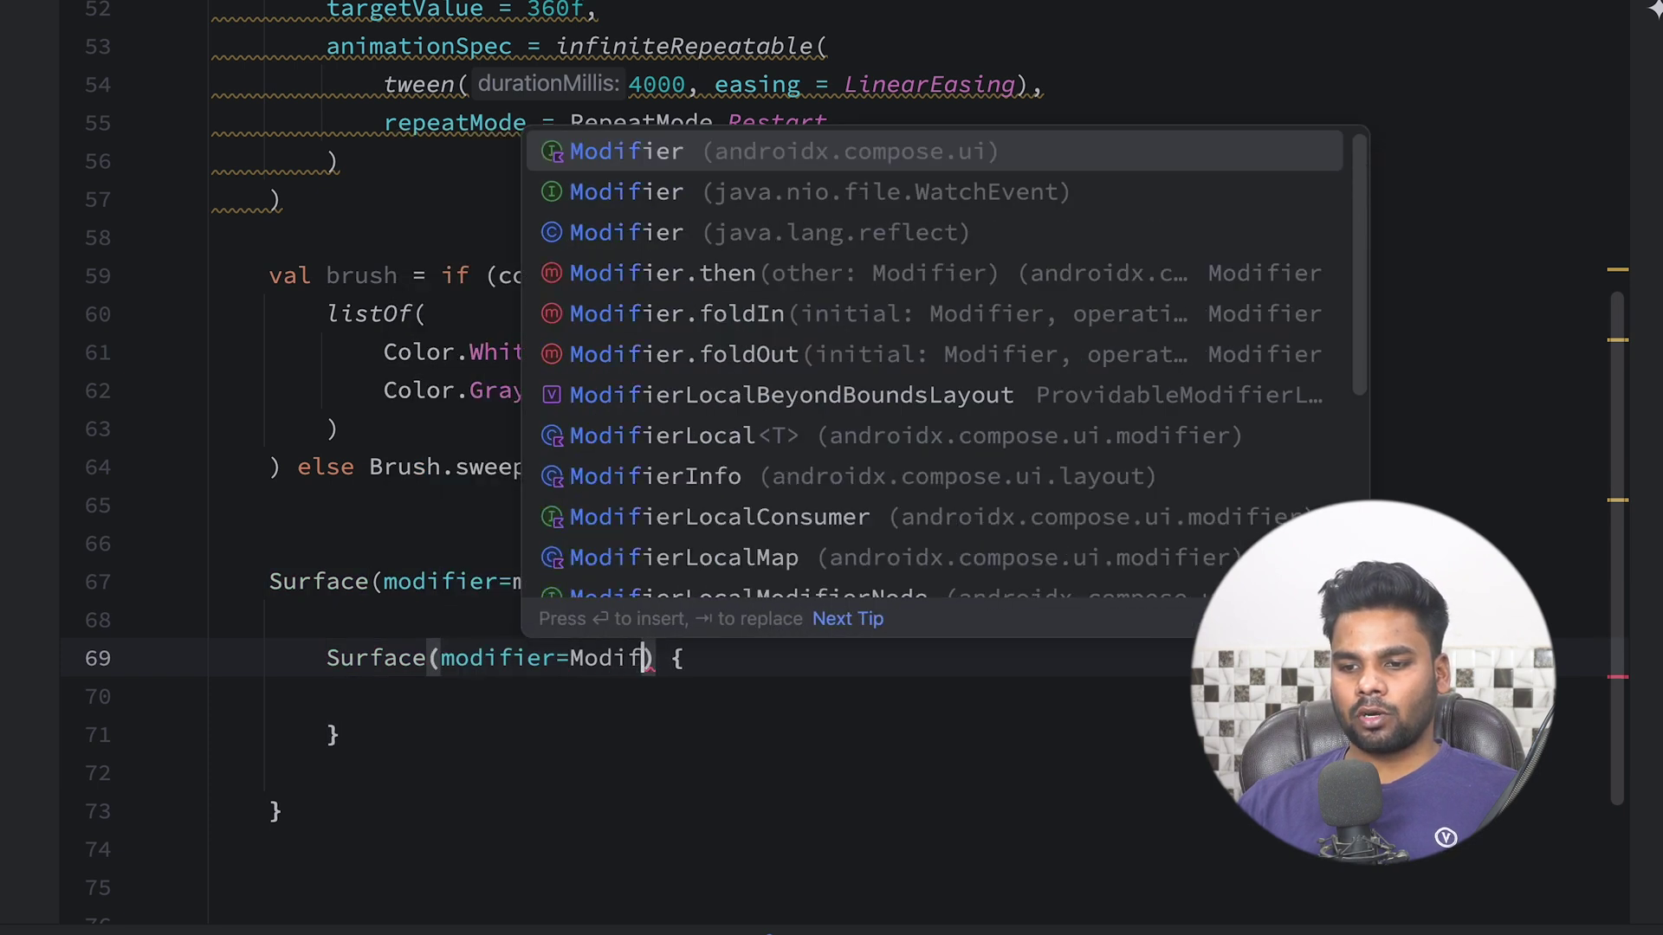
pyautogui.write('ier.cli')
pyautogui.press('Return')
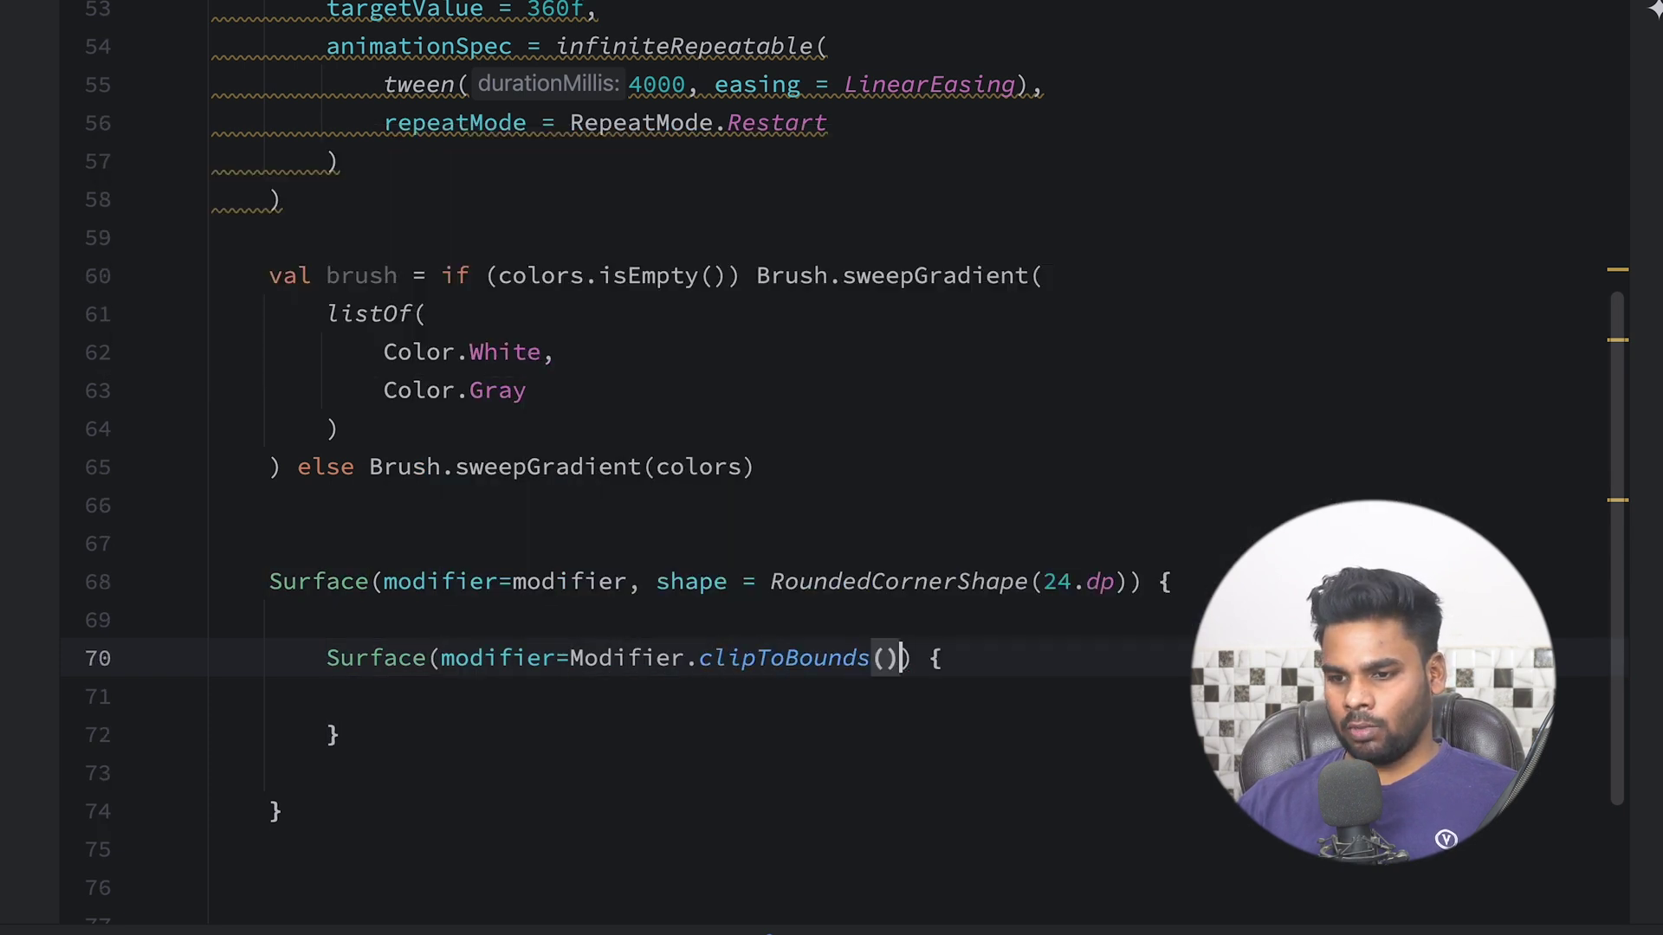
pyautogui.write('.fill')
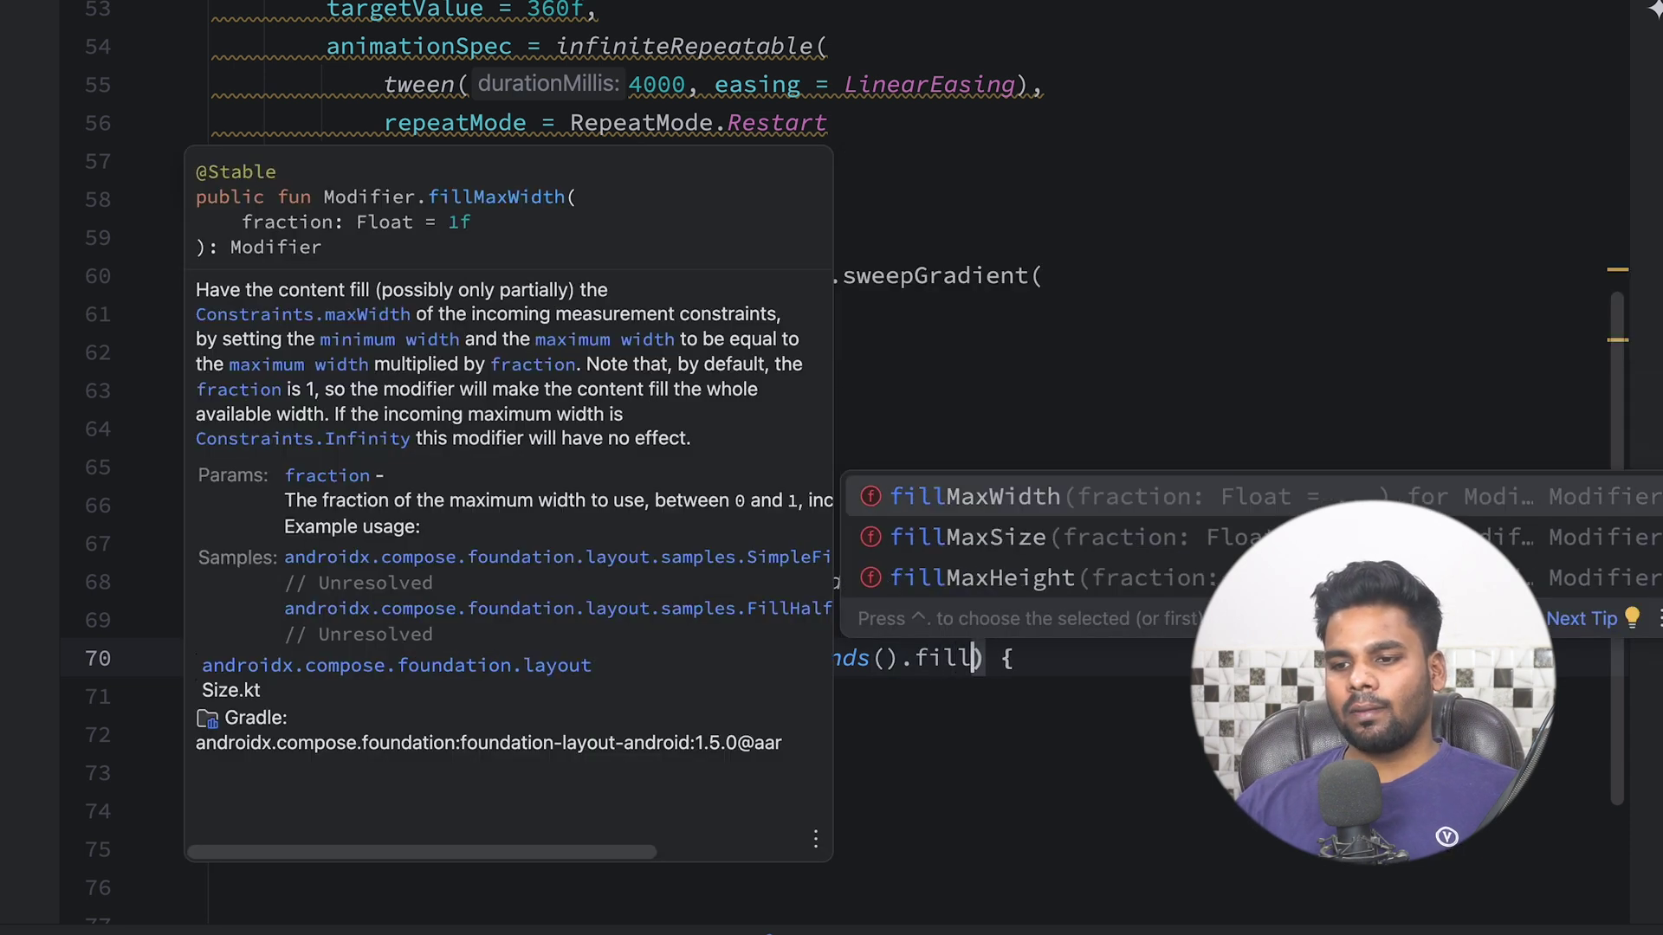
pyautogui.press('Return')
pyautogui.press('Right')
pyautogui.write('.p')
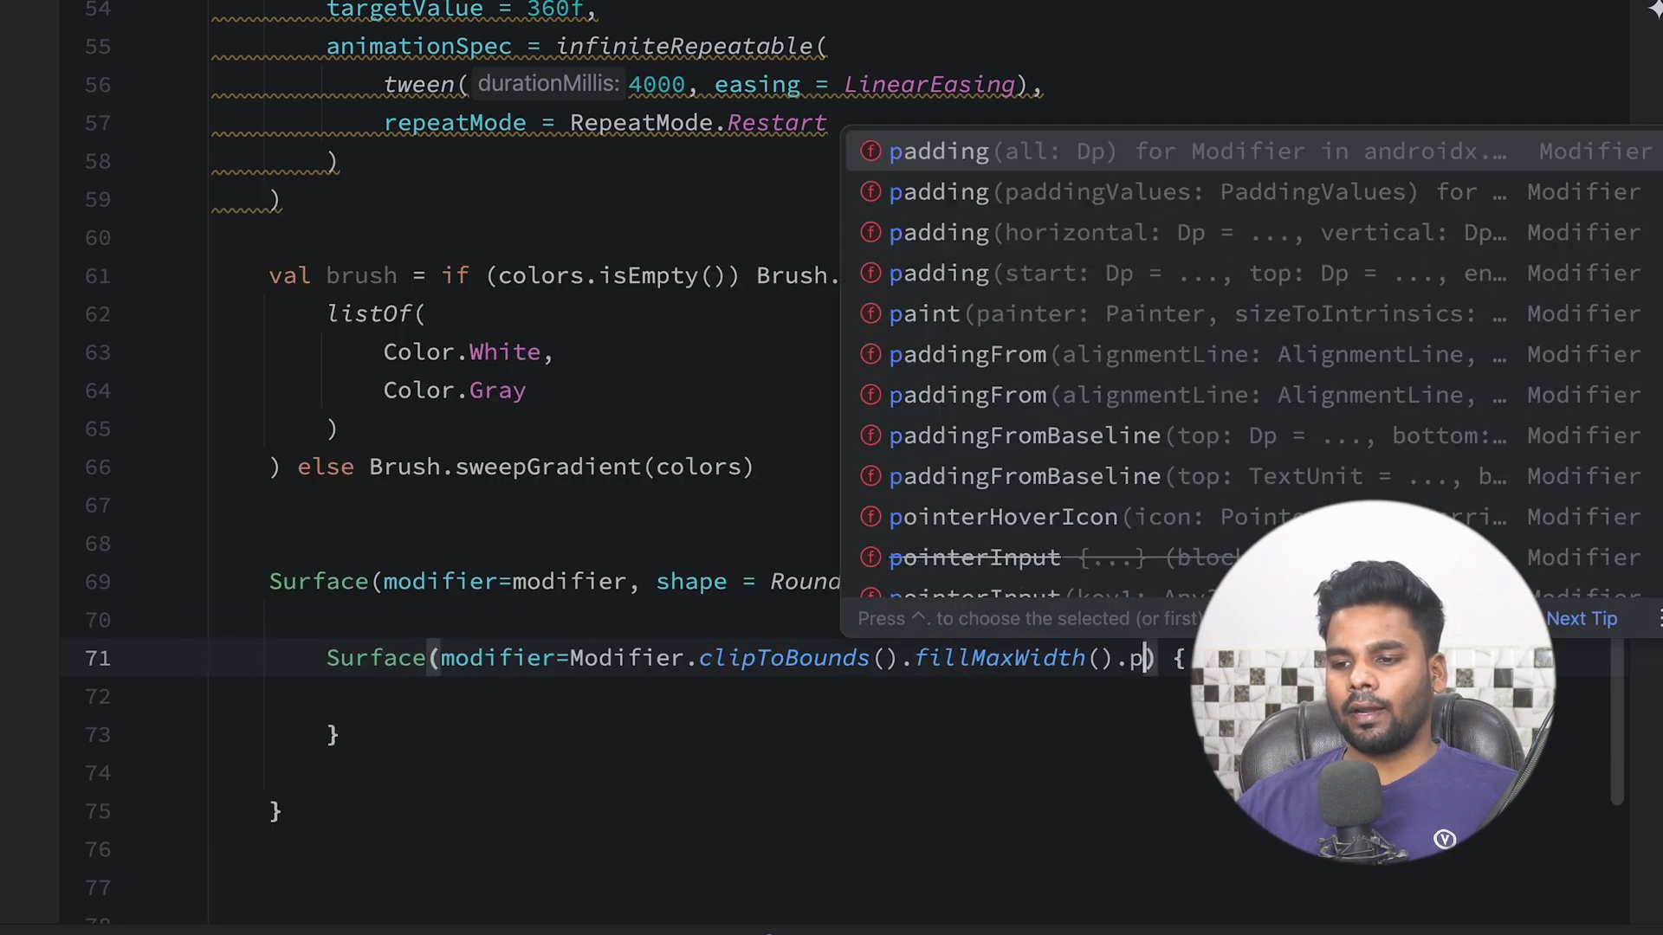
pyautogui.write('adding(16.dp')
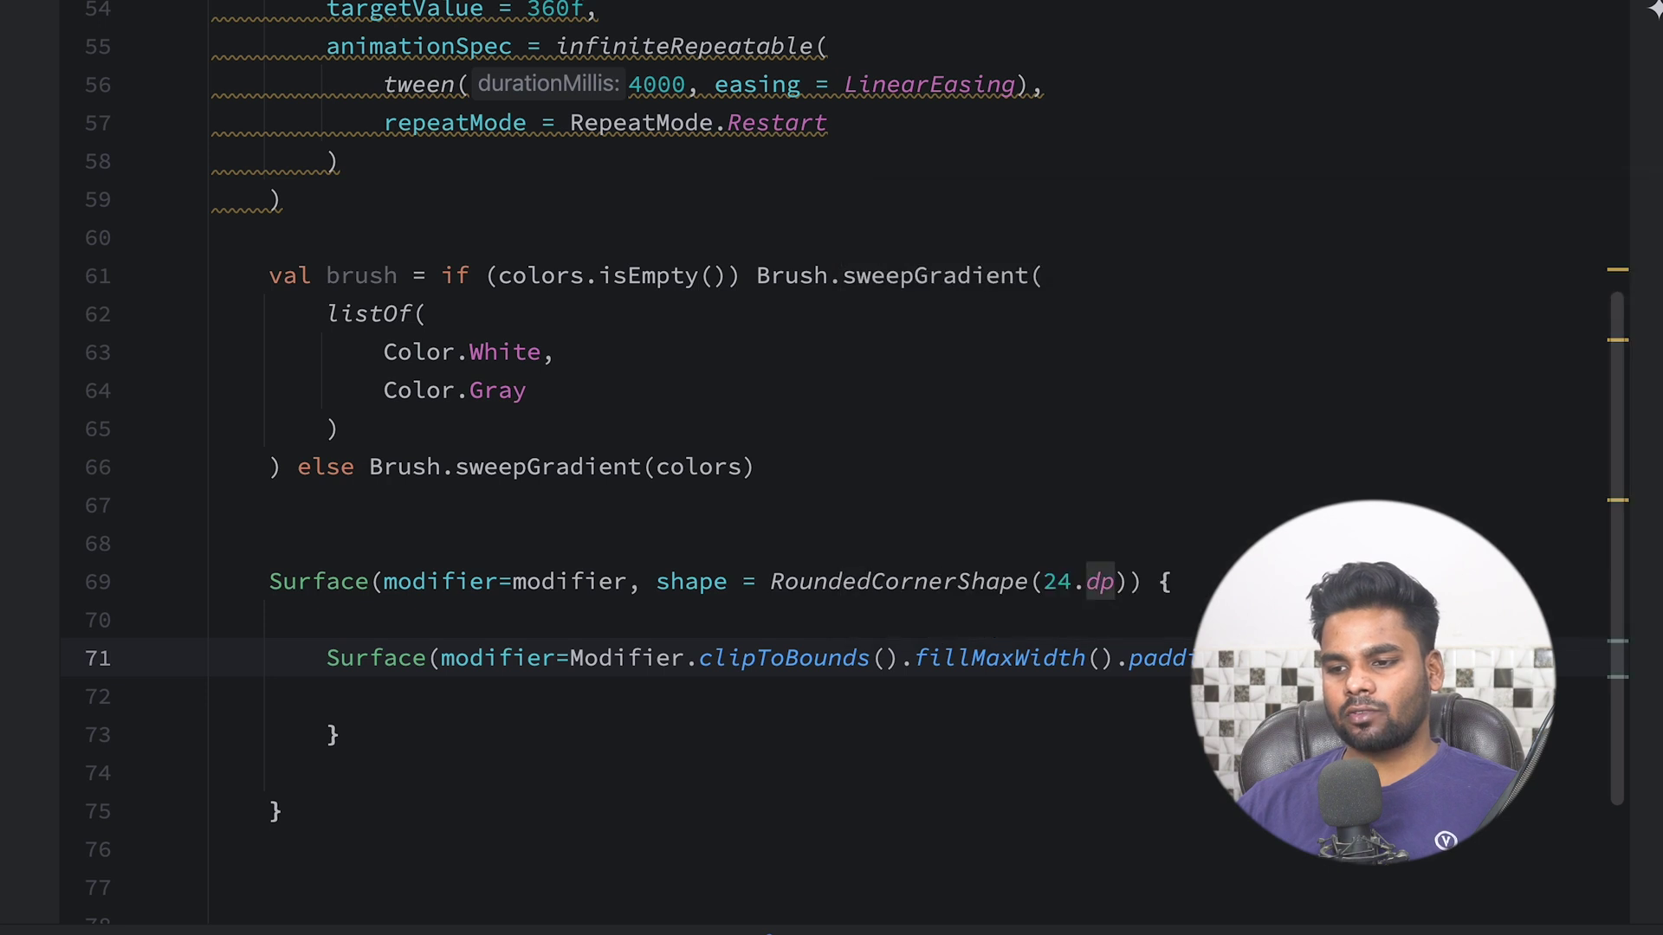
pyautogui.press('super+alt+l')
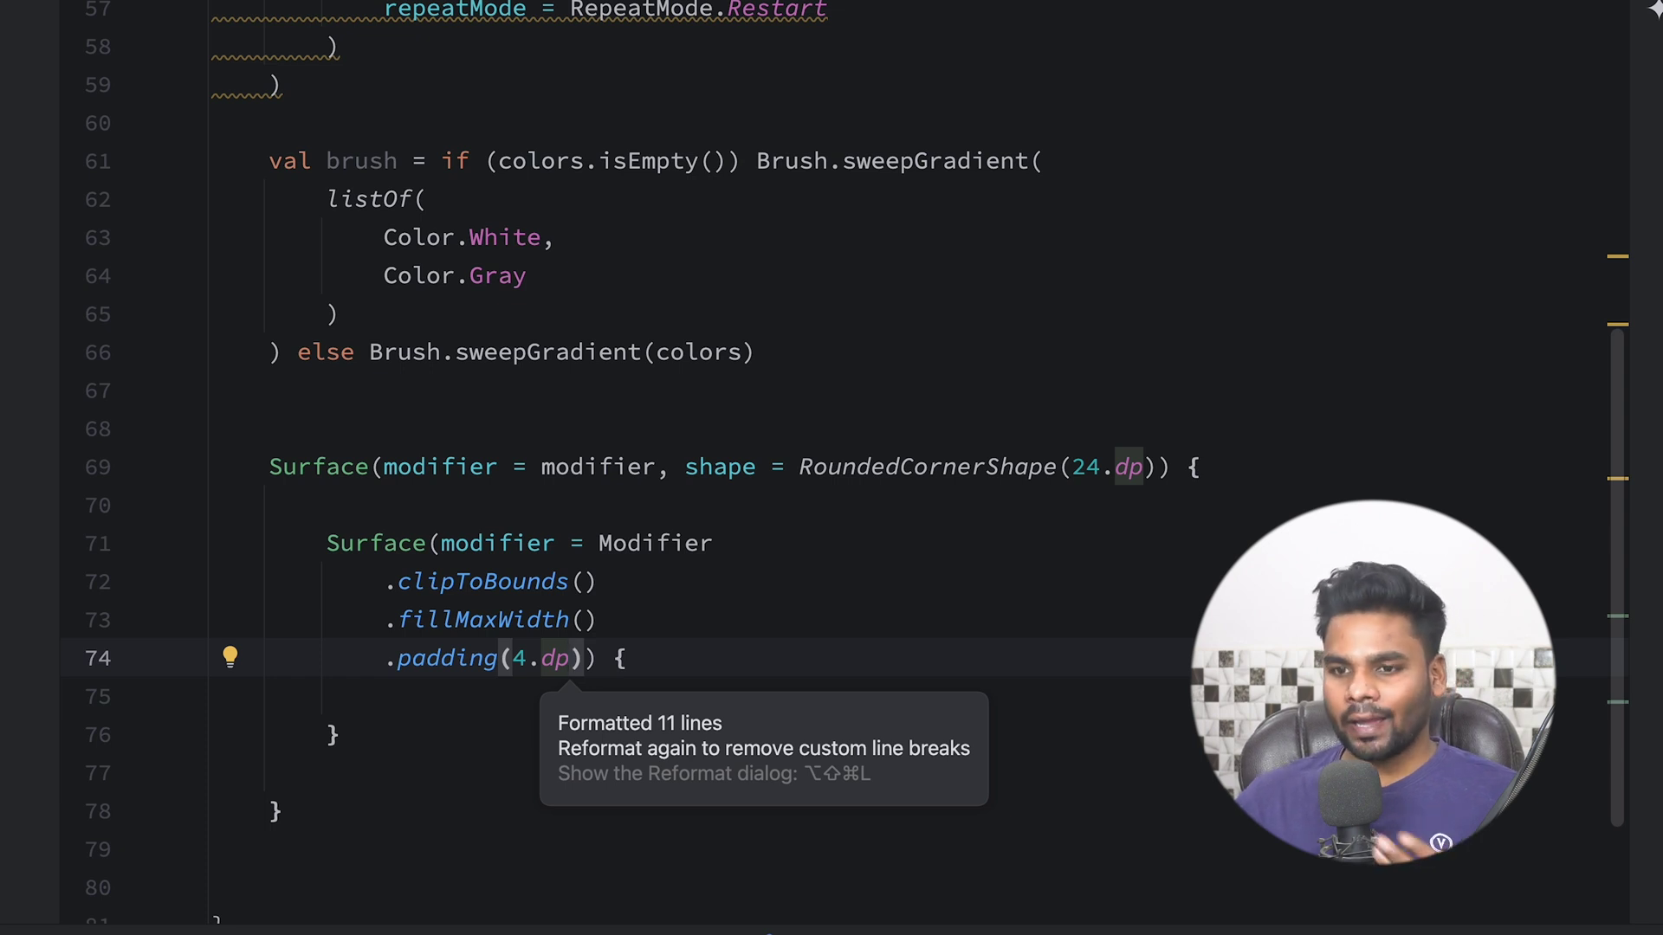
pyautogui.scroll(4, 451, 537)
pyautogui.scroll(5, 452, 538)
pyautogui.click(477, 95)
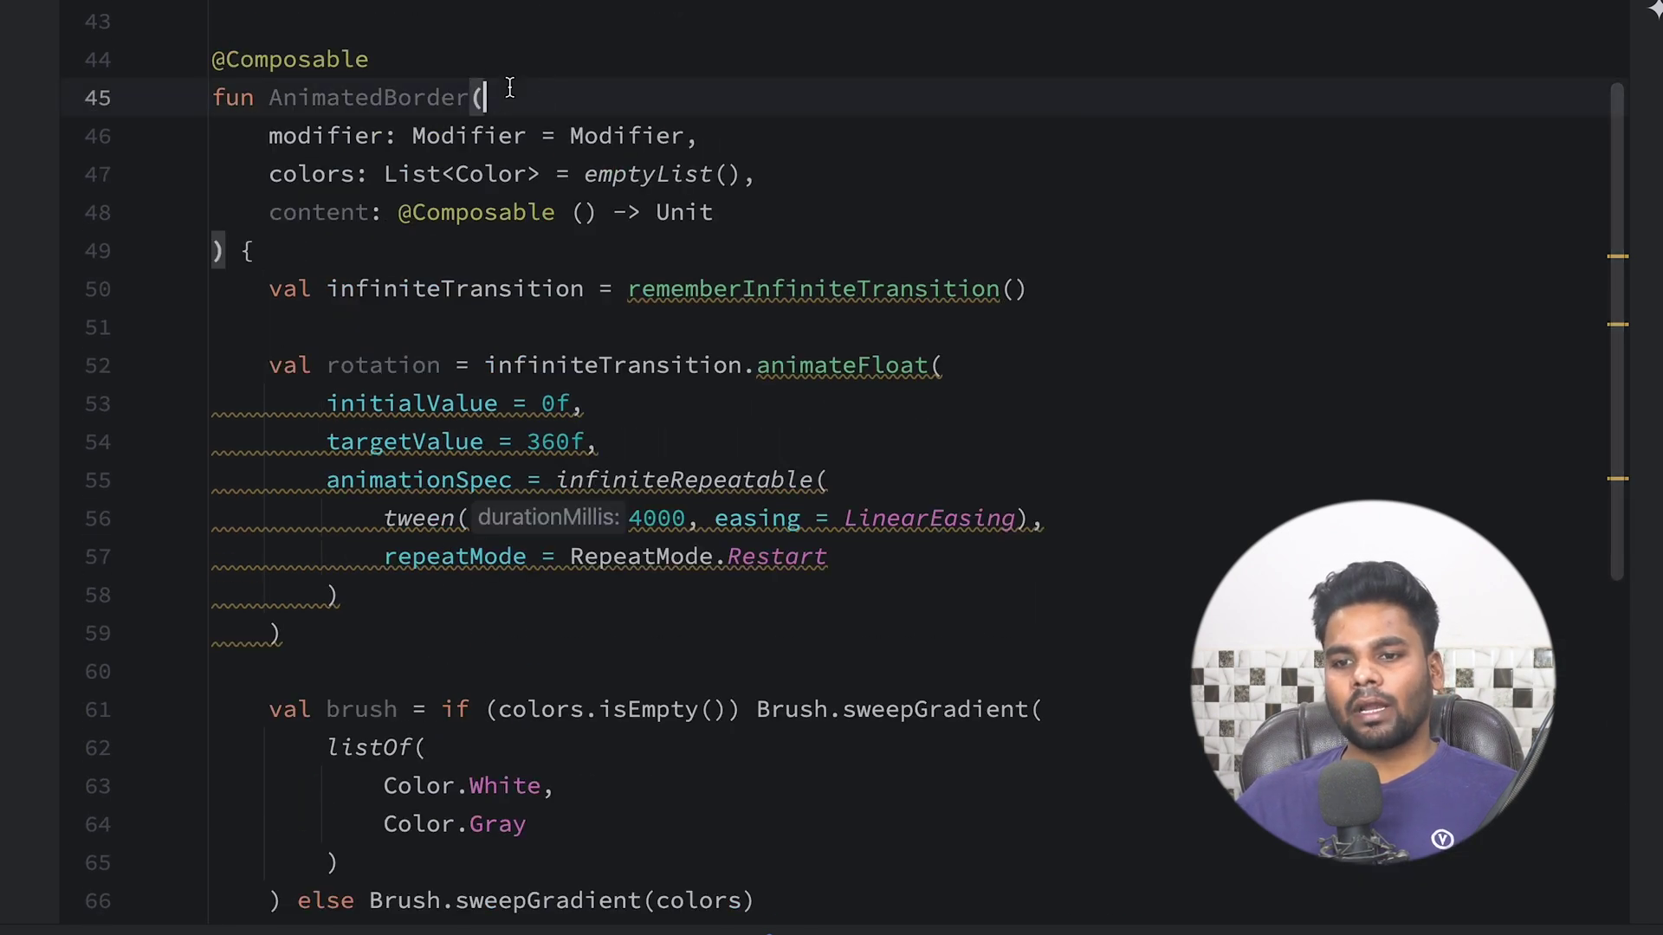
pyautogui.scroll(-4, 510, 86)
pyautogui.scroll(-1, 706, 683)
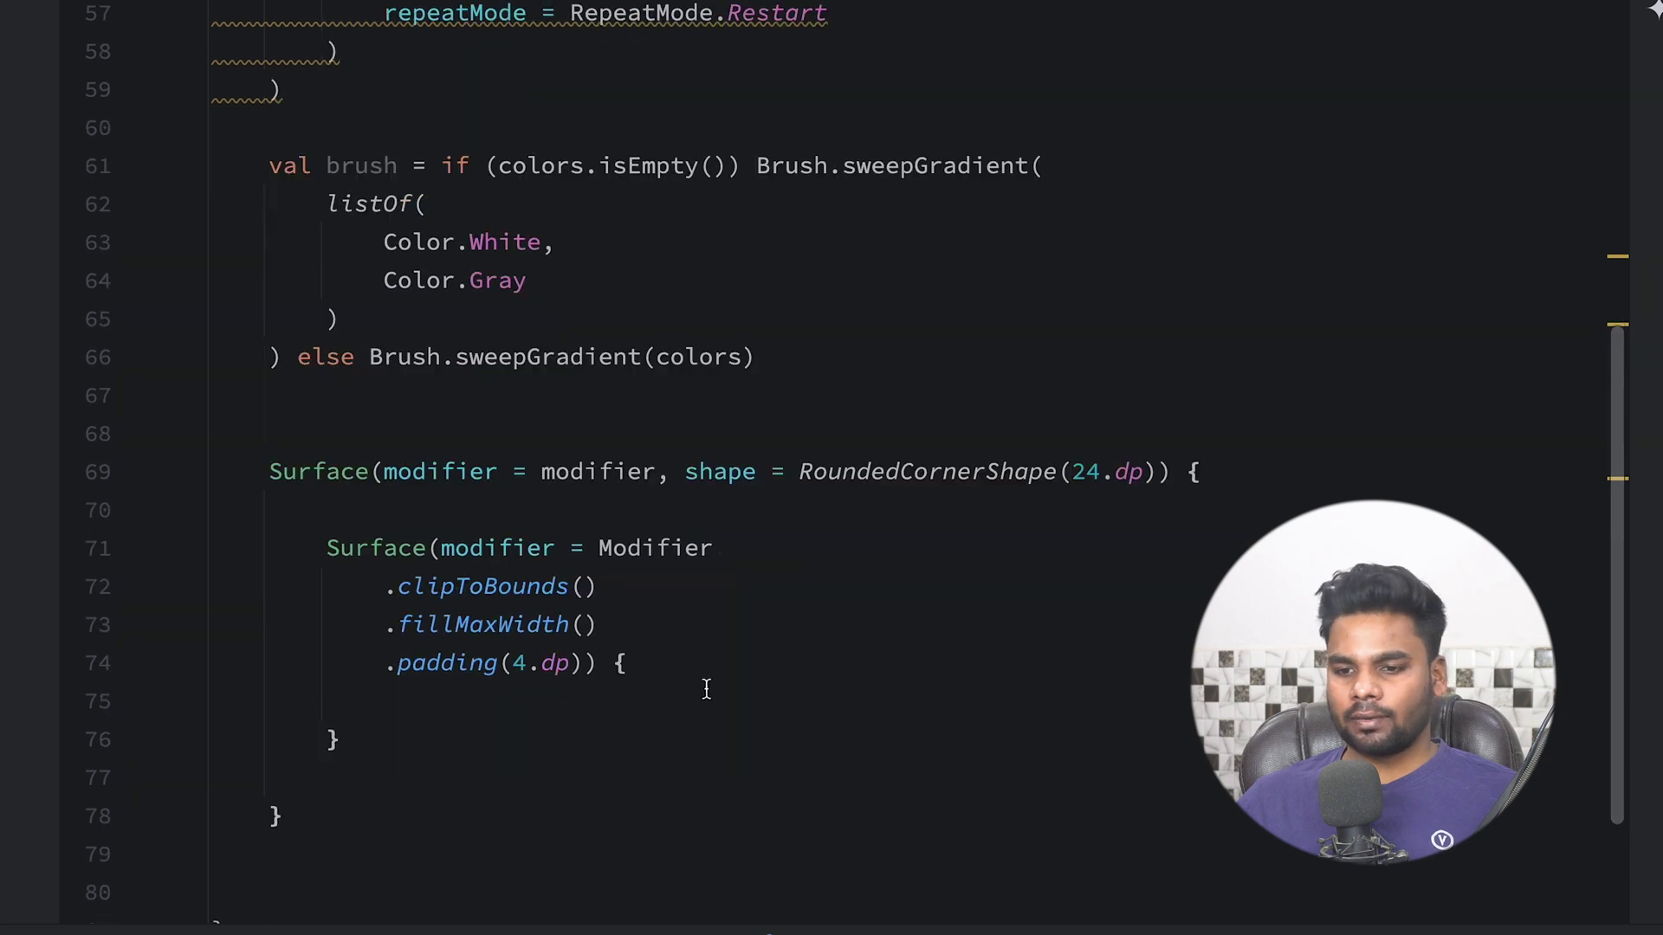
# Append drawWithContent with a rotate(rotation.value) block to the inner Surface's modifier
pyautogui.click(588, 665)
pyautogui.write('.draw')
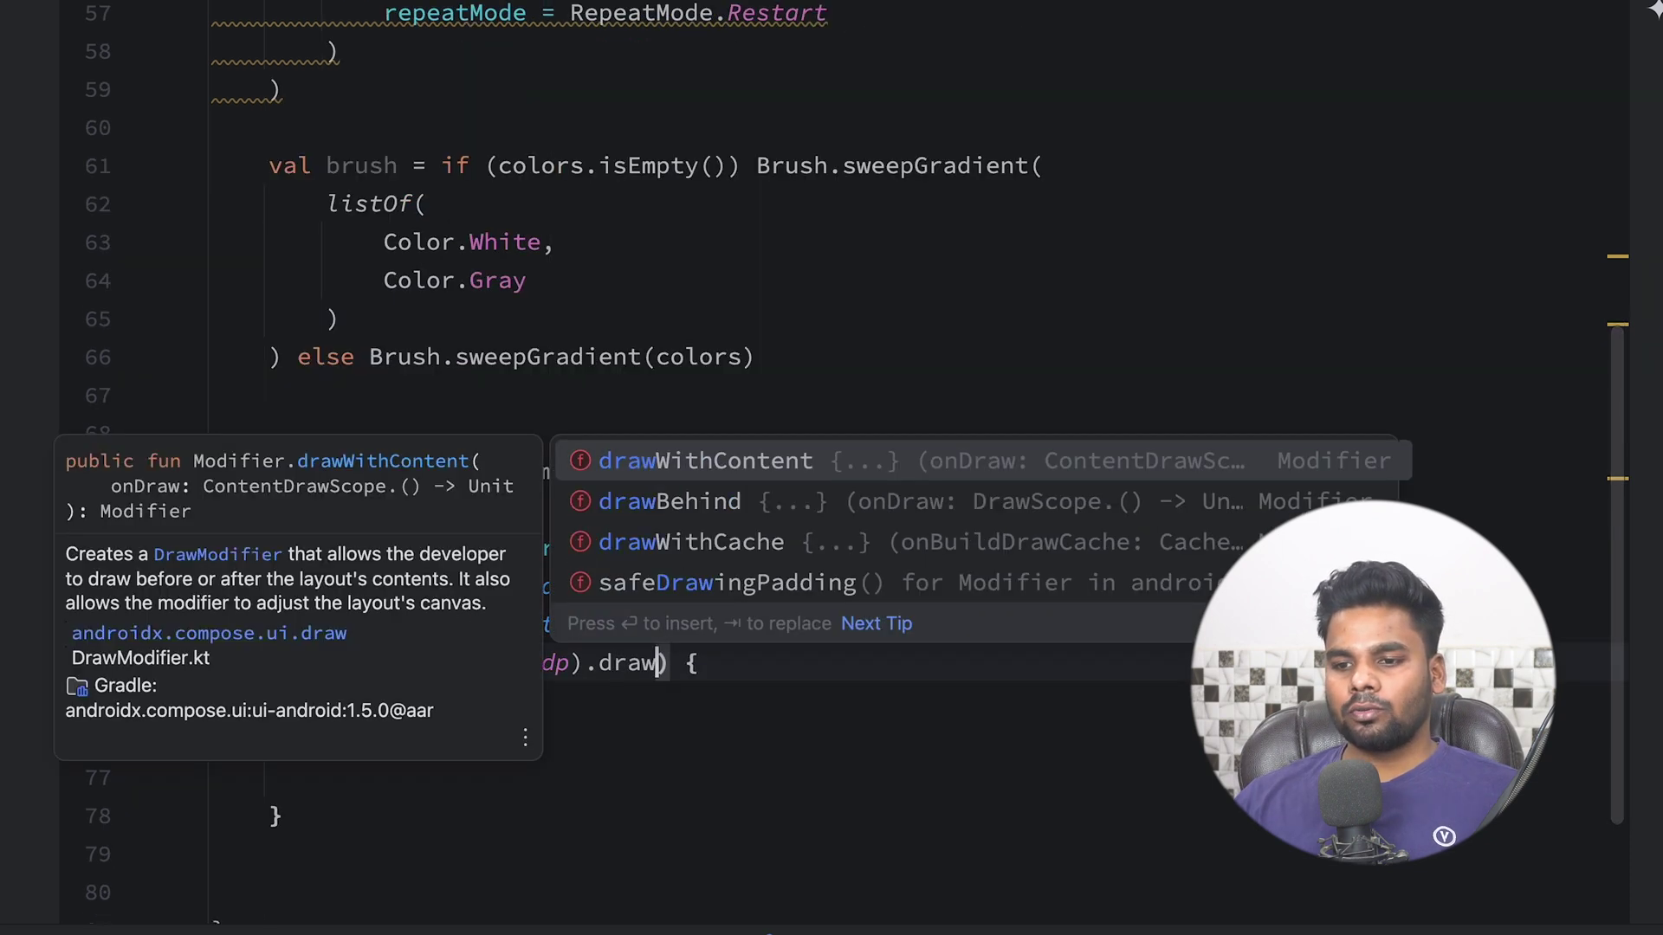
pyautogui.press('Return')
pyautogui.press('Return')
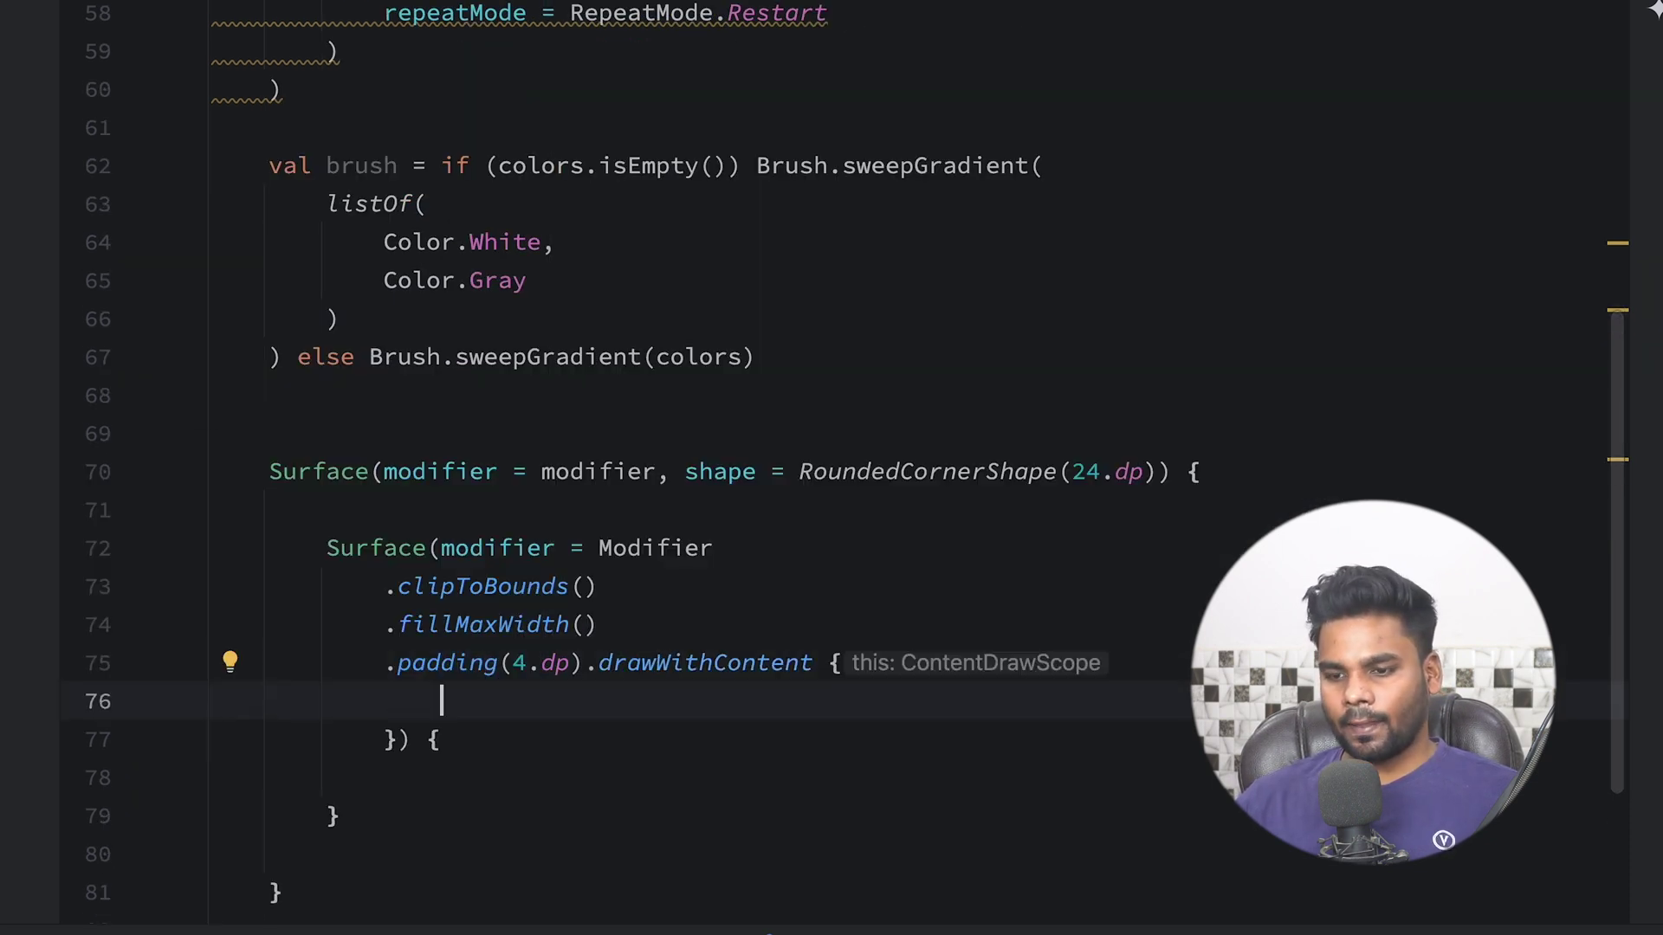
pyautogui.write('rota')
pyautogui.press('Down')
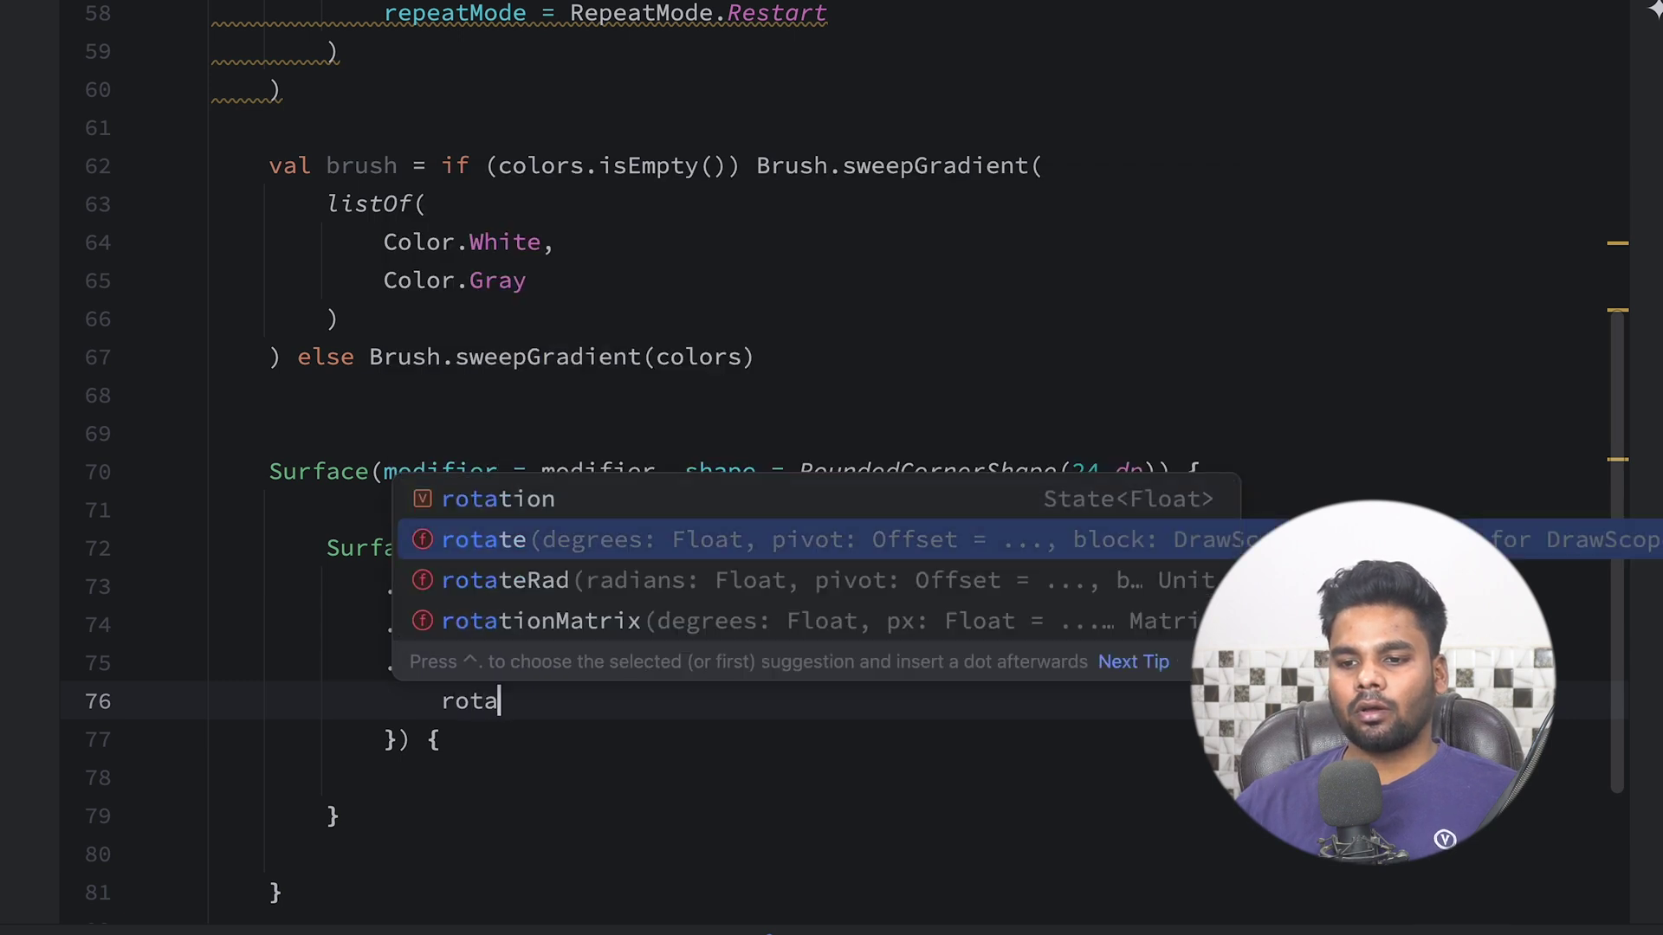
pyautogui.press('Return')
pyautogui.write('rota')
pyautogui.press('Return')
pyautogui.write('.v')
pyautogui.press('Return')
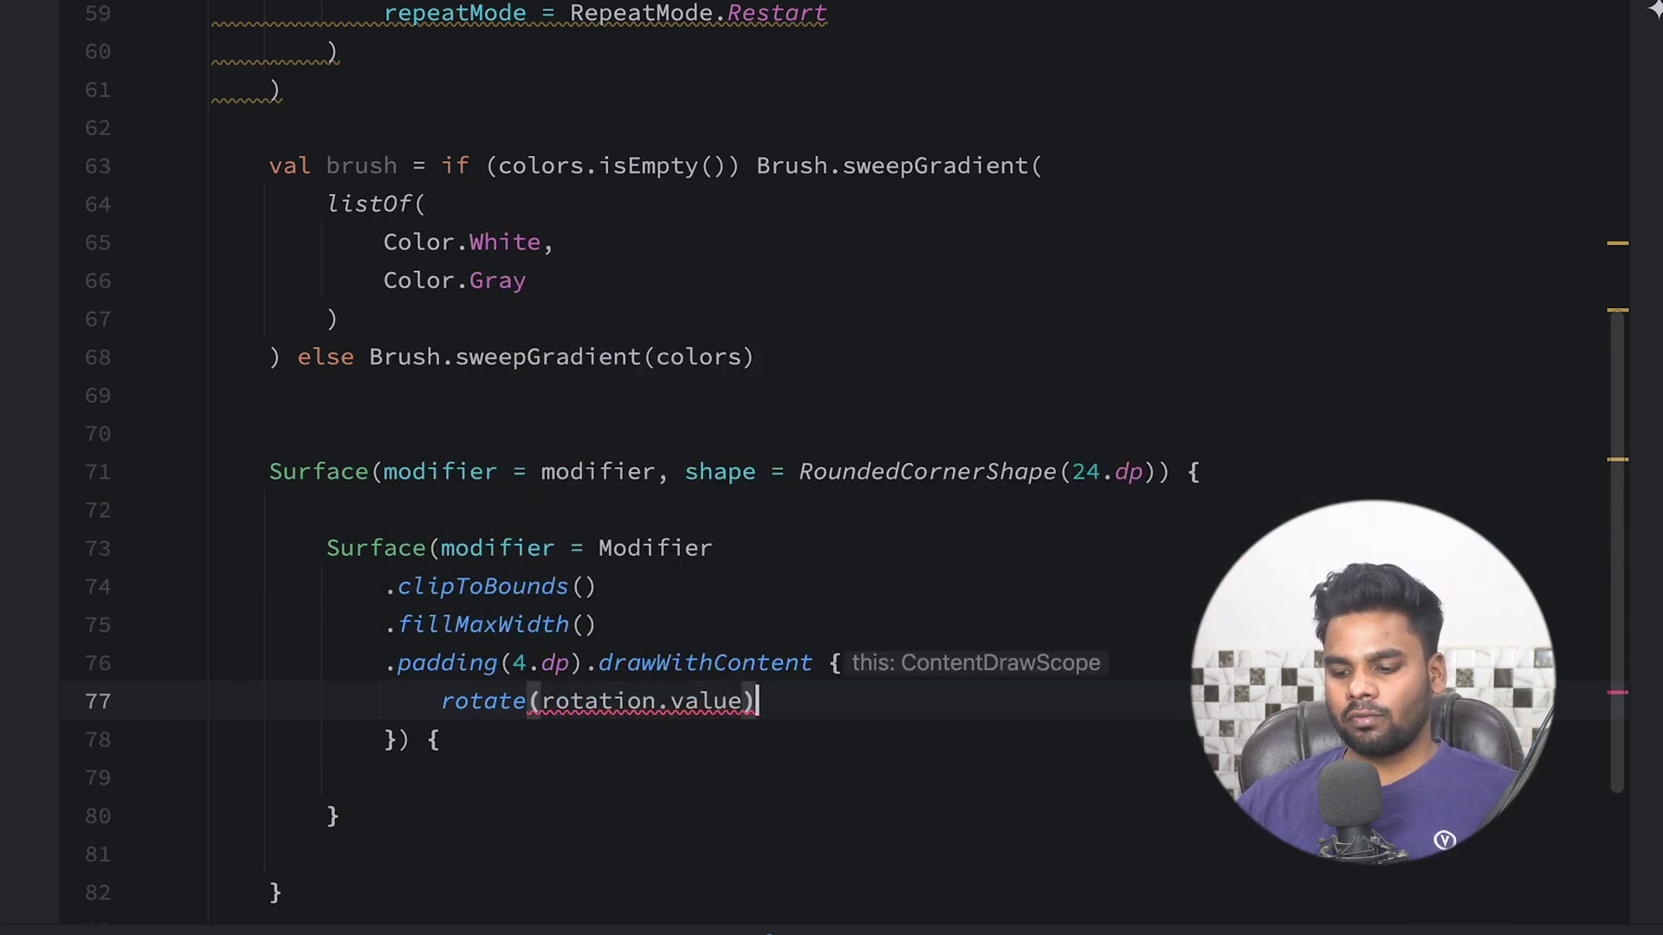
pyautogui.write('{')
pyautogui.press('Return')
pyautogui.write('dra')
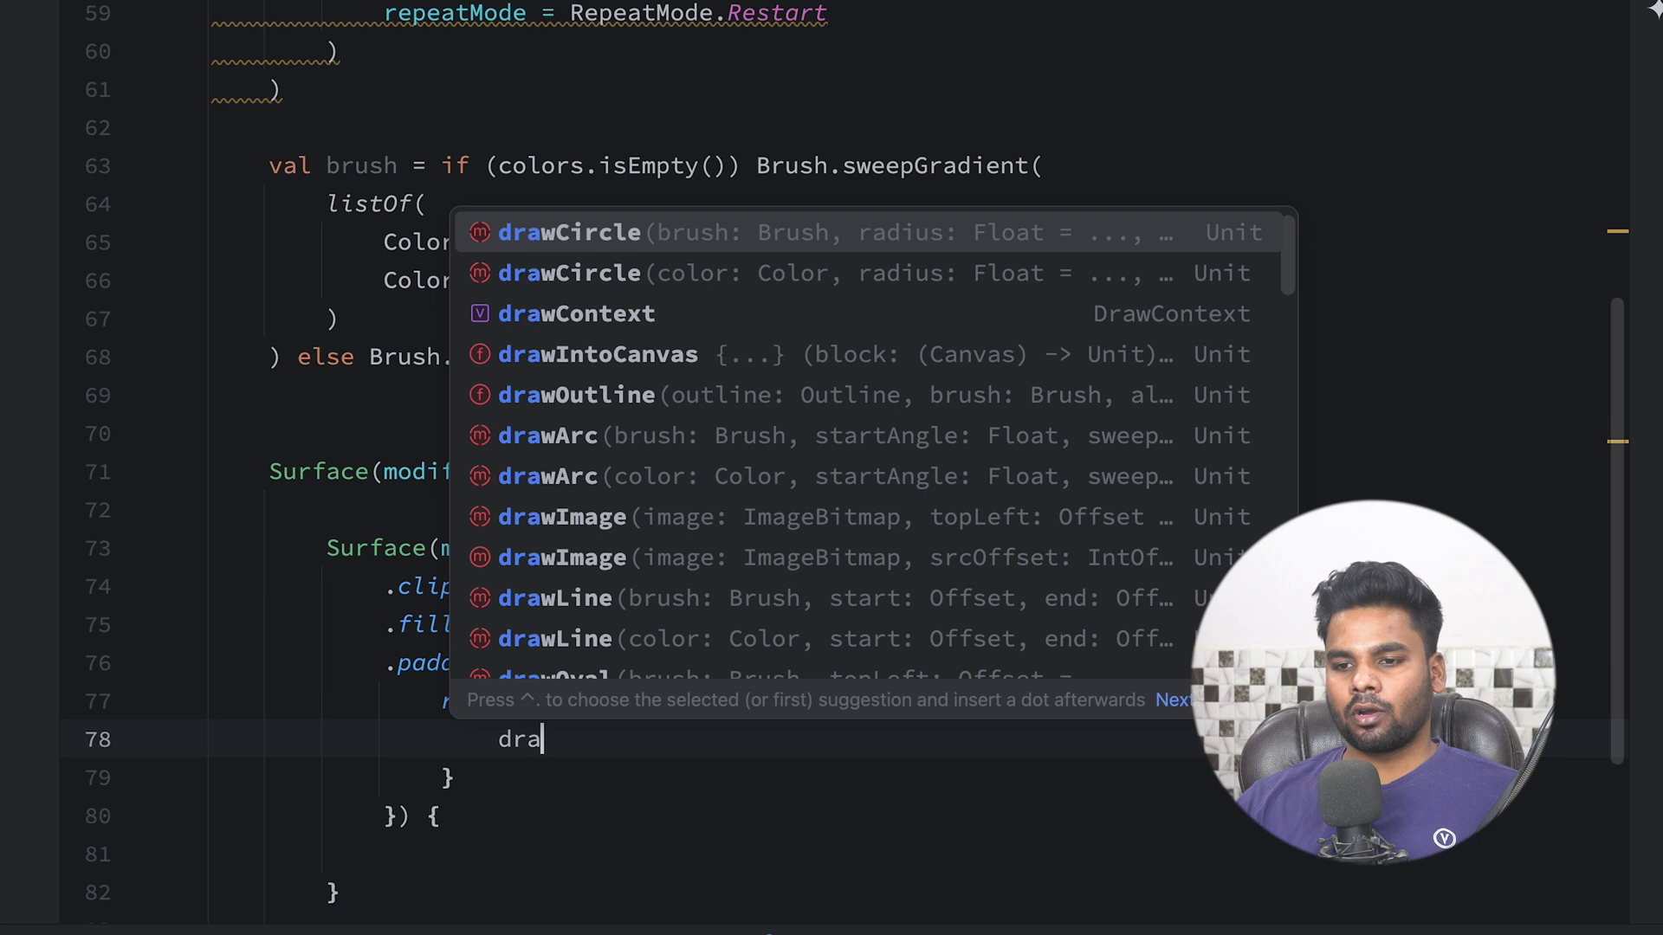
# Draw a circle with brush, radius size.width and BlendMode.SrcIn, then reformat
pyautogui.press('Return')
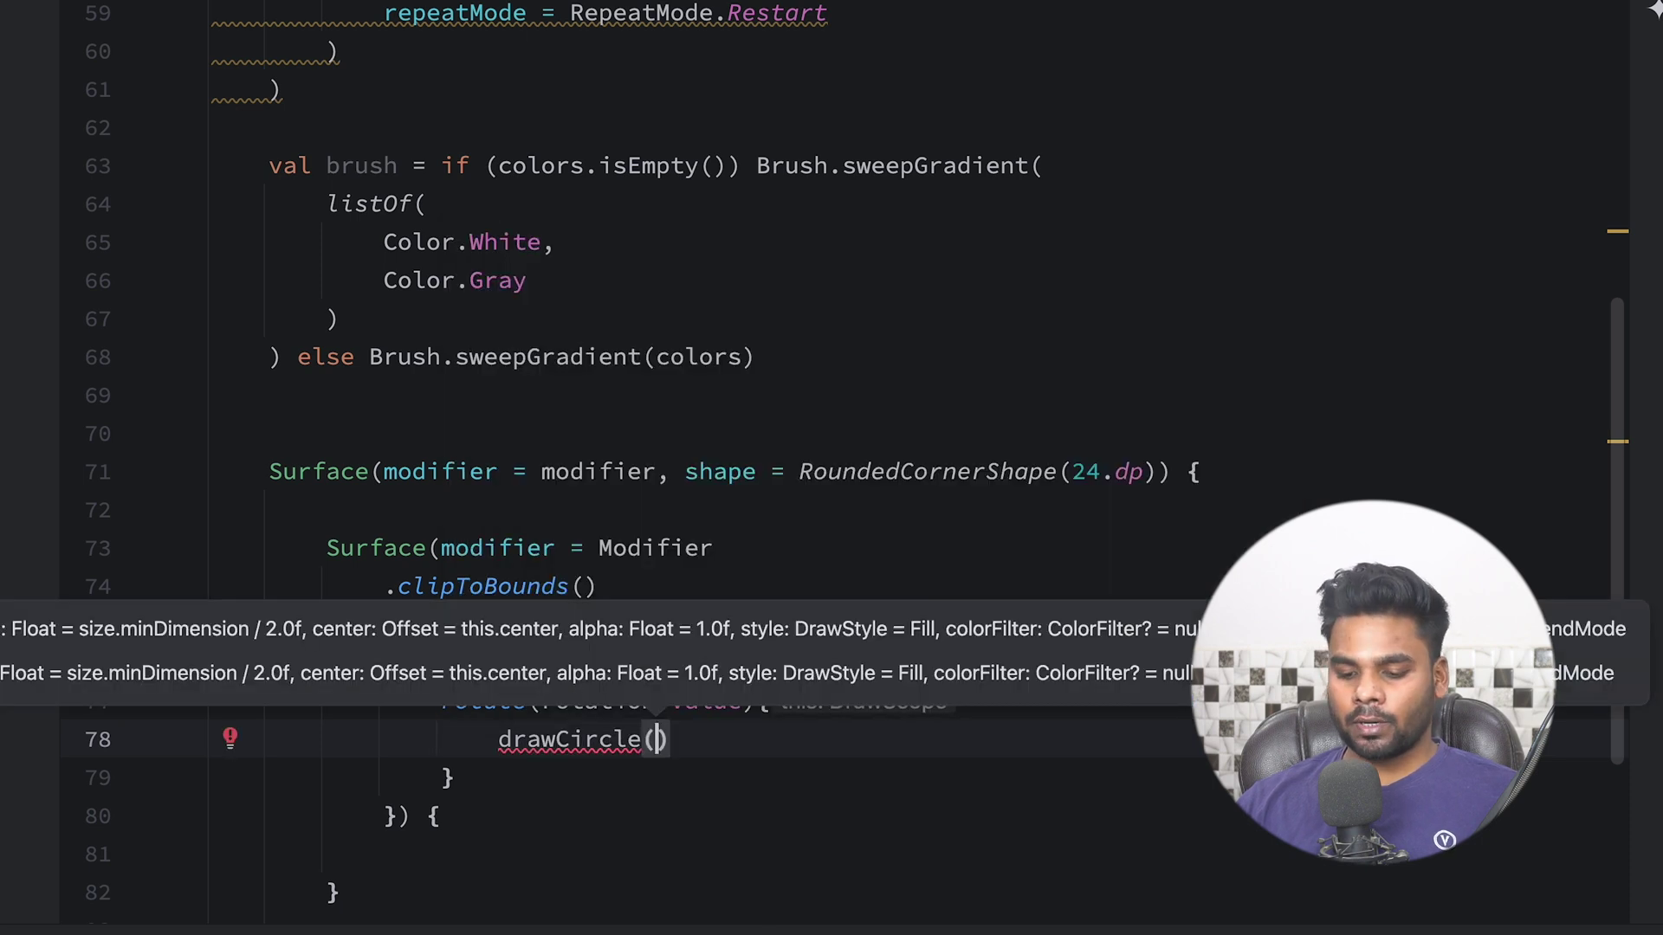
pyautogui.write('bru')
pyautogui.press('Down')
pyautogui.press('Return')
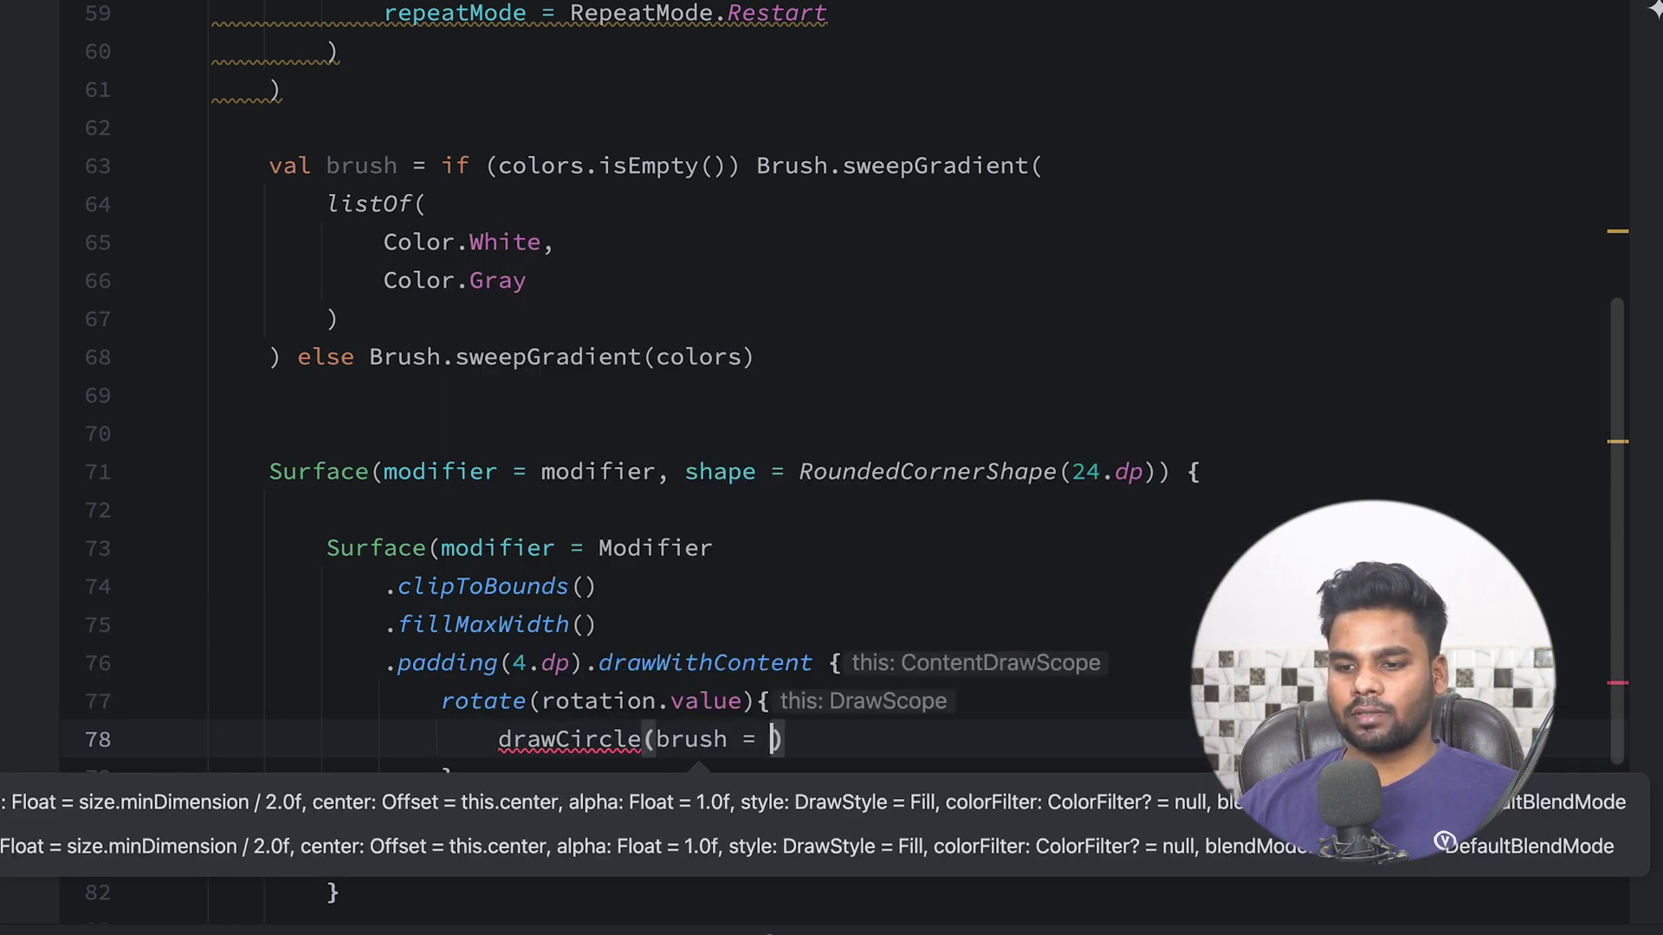
pyautogui.write('bru')
pyautogui.press('Return')
pyautogui.write(',')
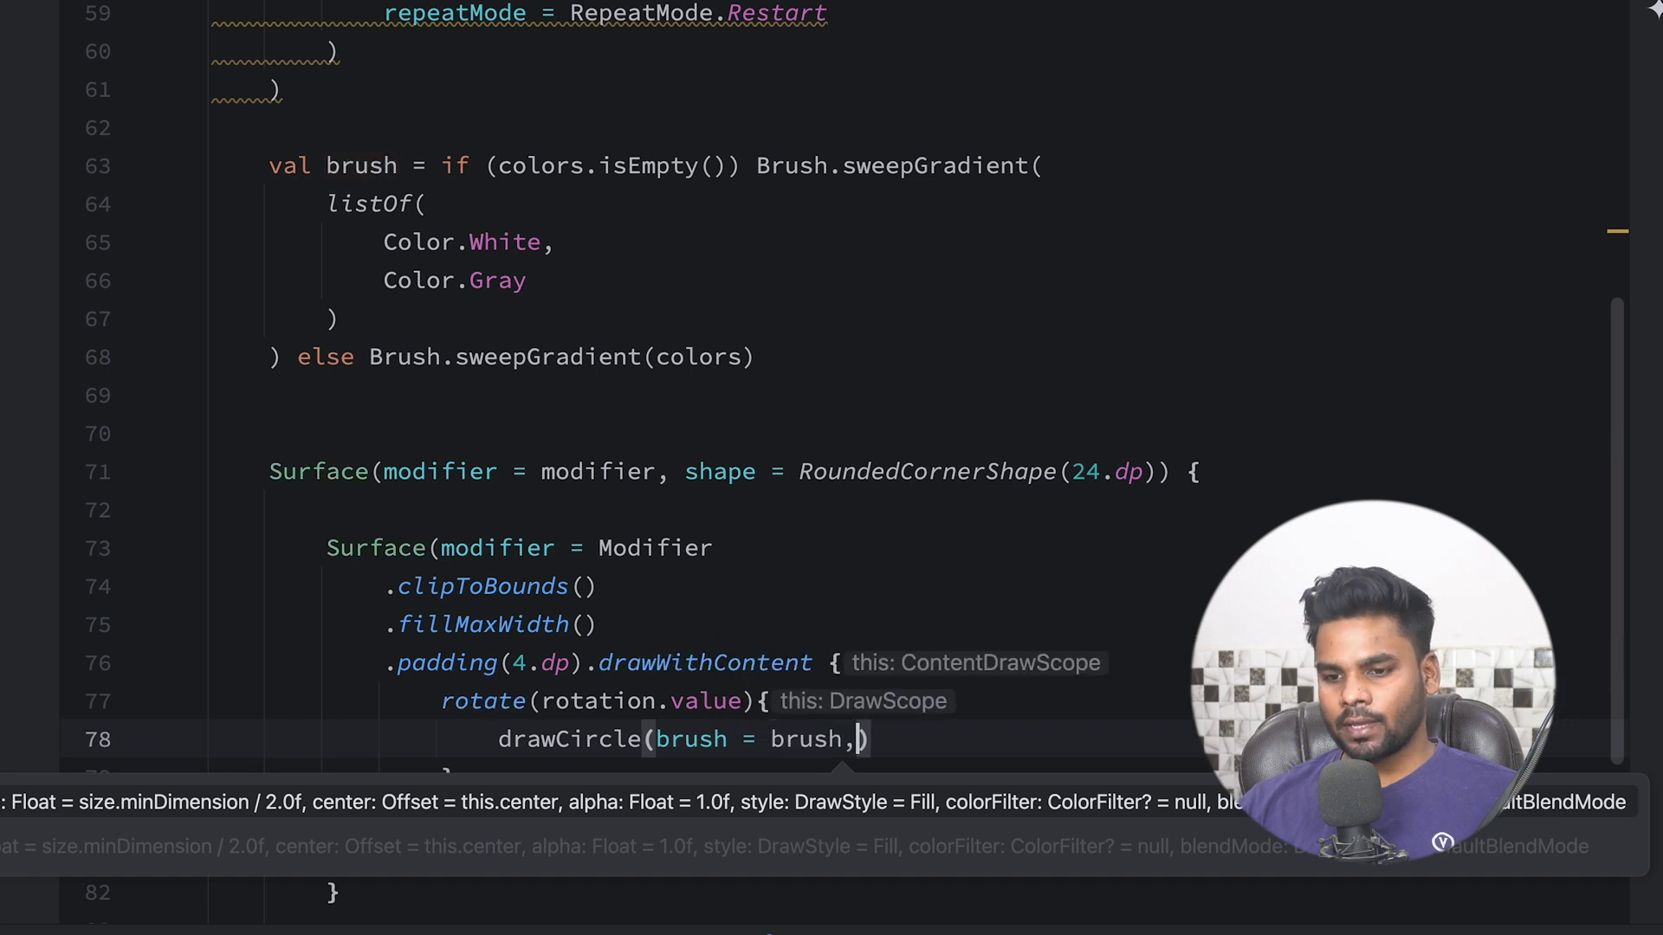
pyautogui.write(' rad')
pyautogui.press('Return')
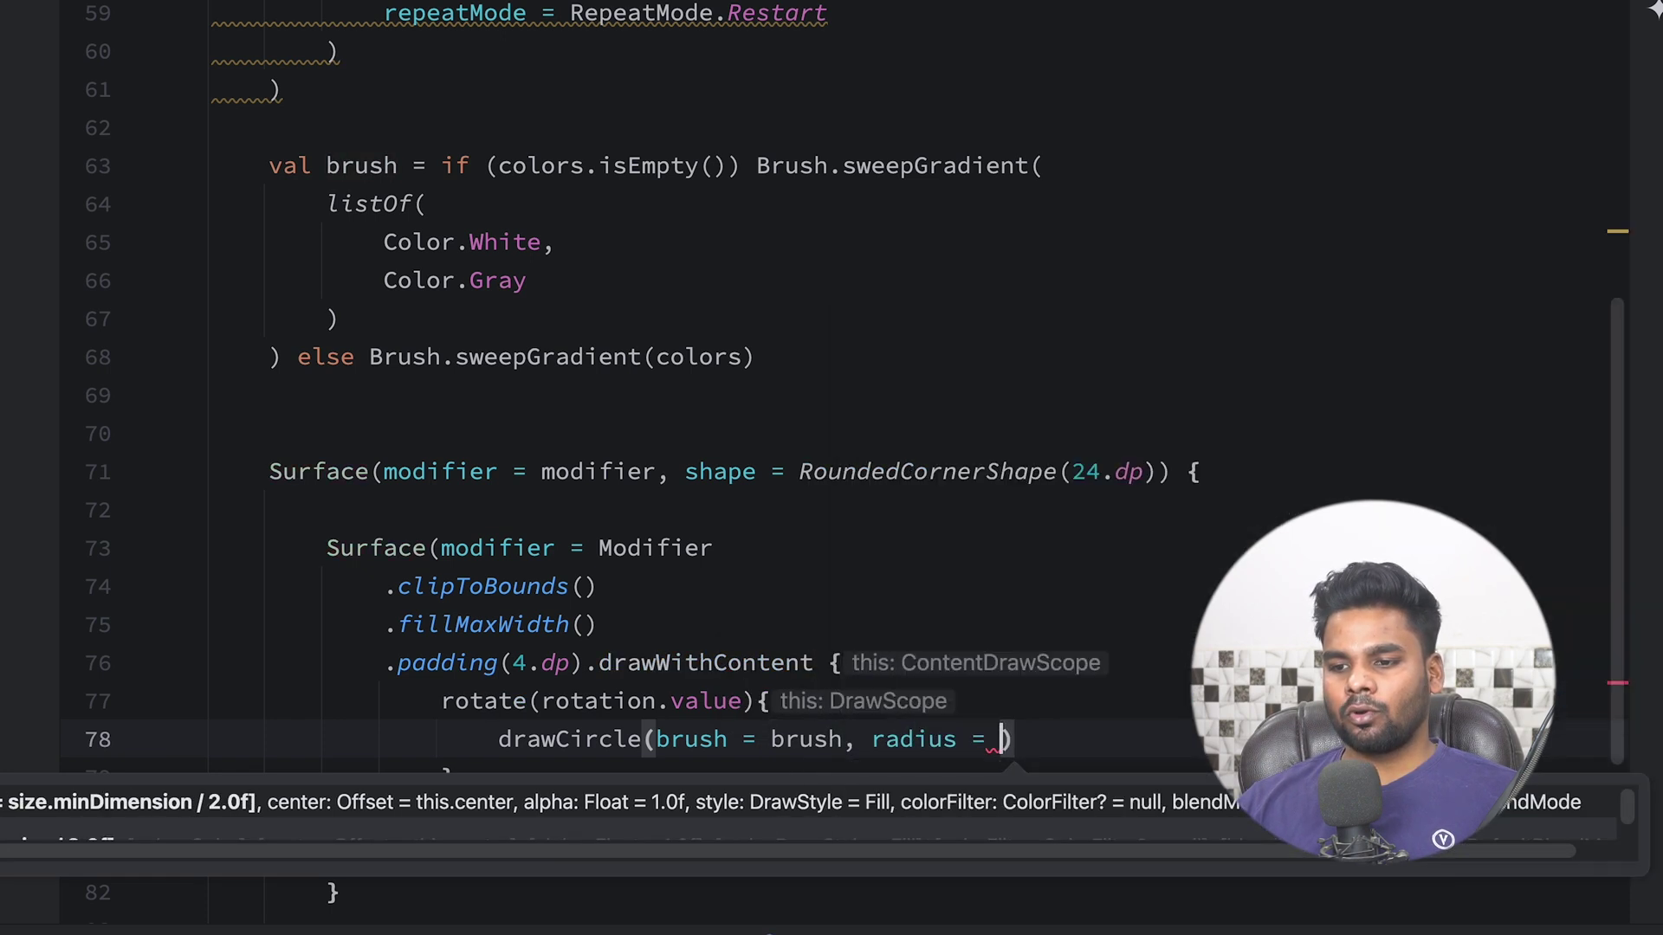
pyautogui.write('size.wi')
pyautogui.press('Return')
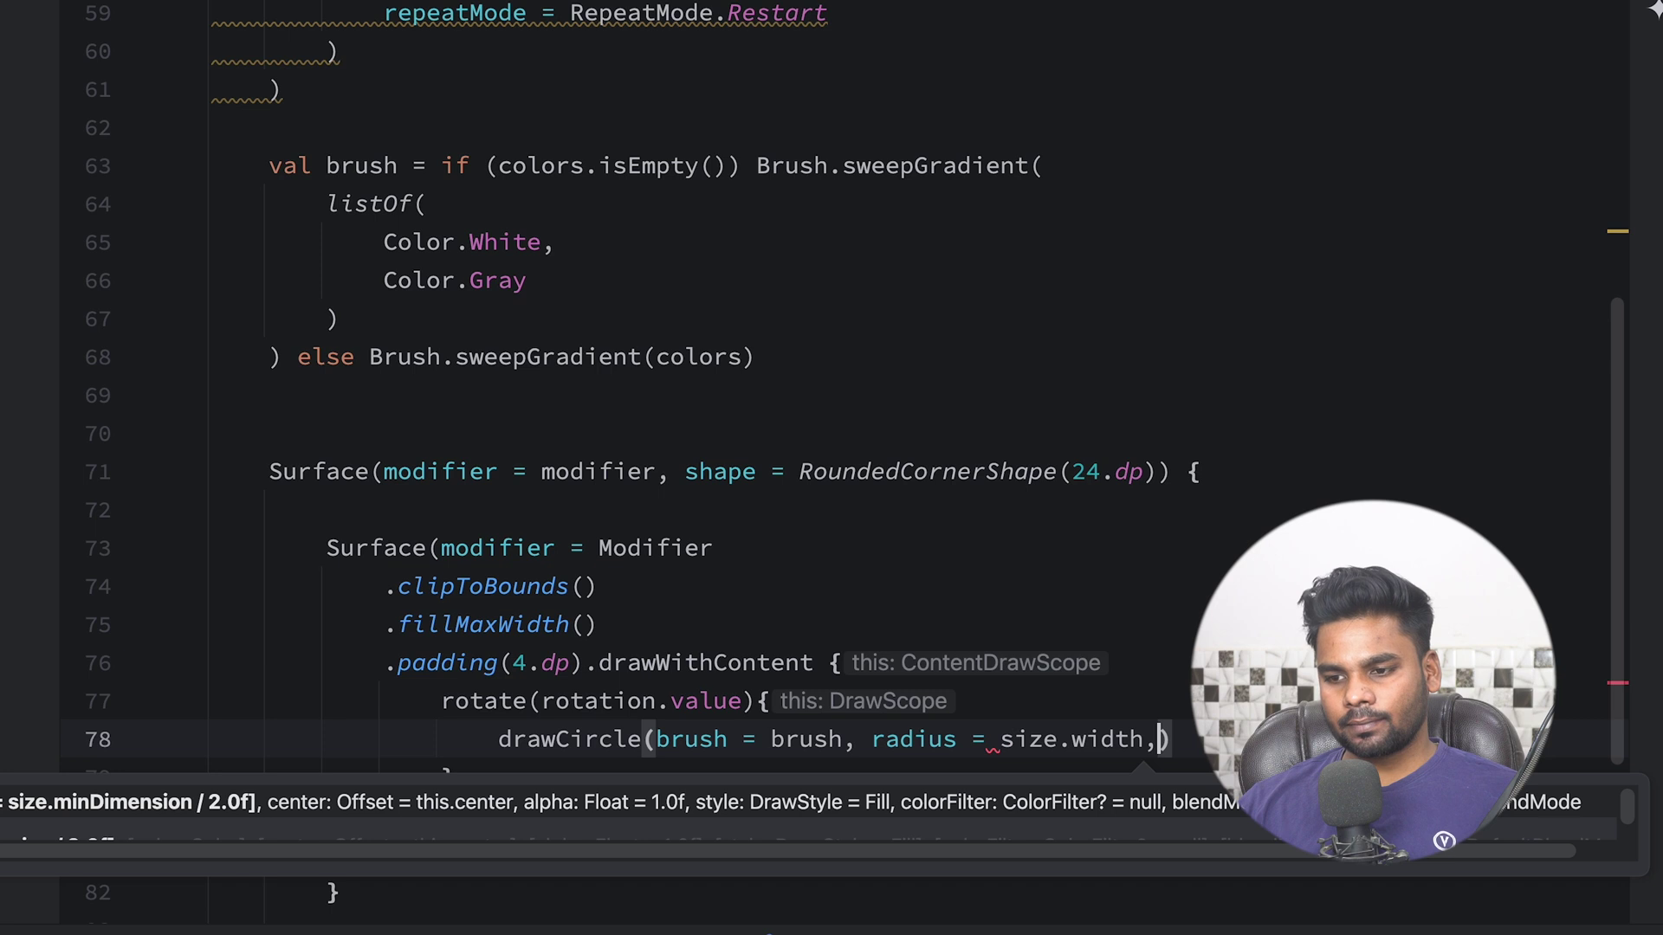
pyautogui.write(',ble')
pyautogui.press('Return')
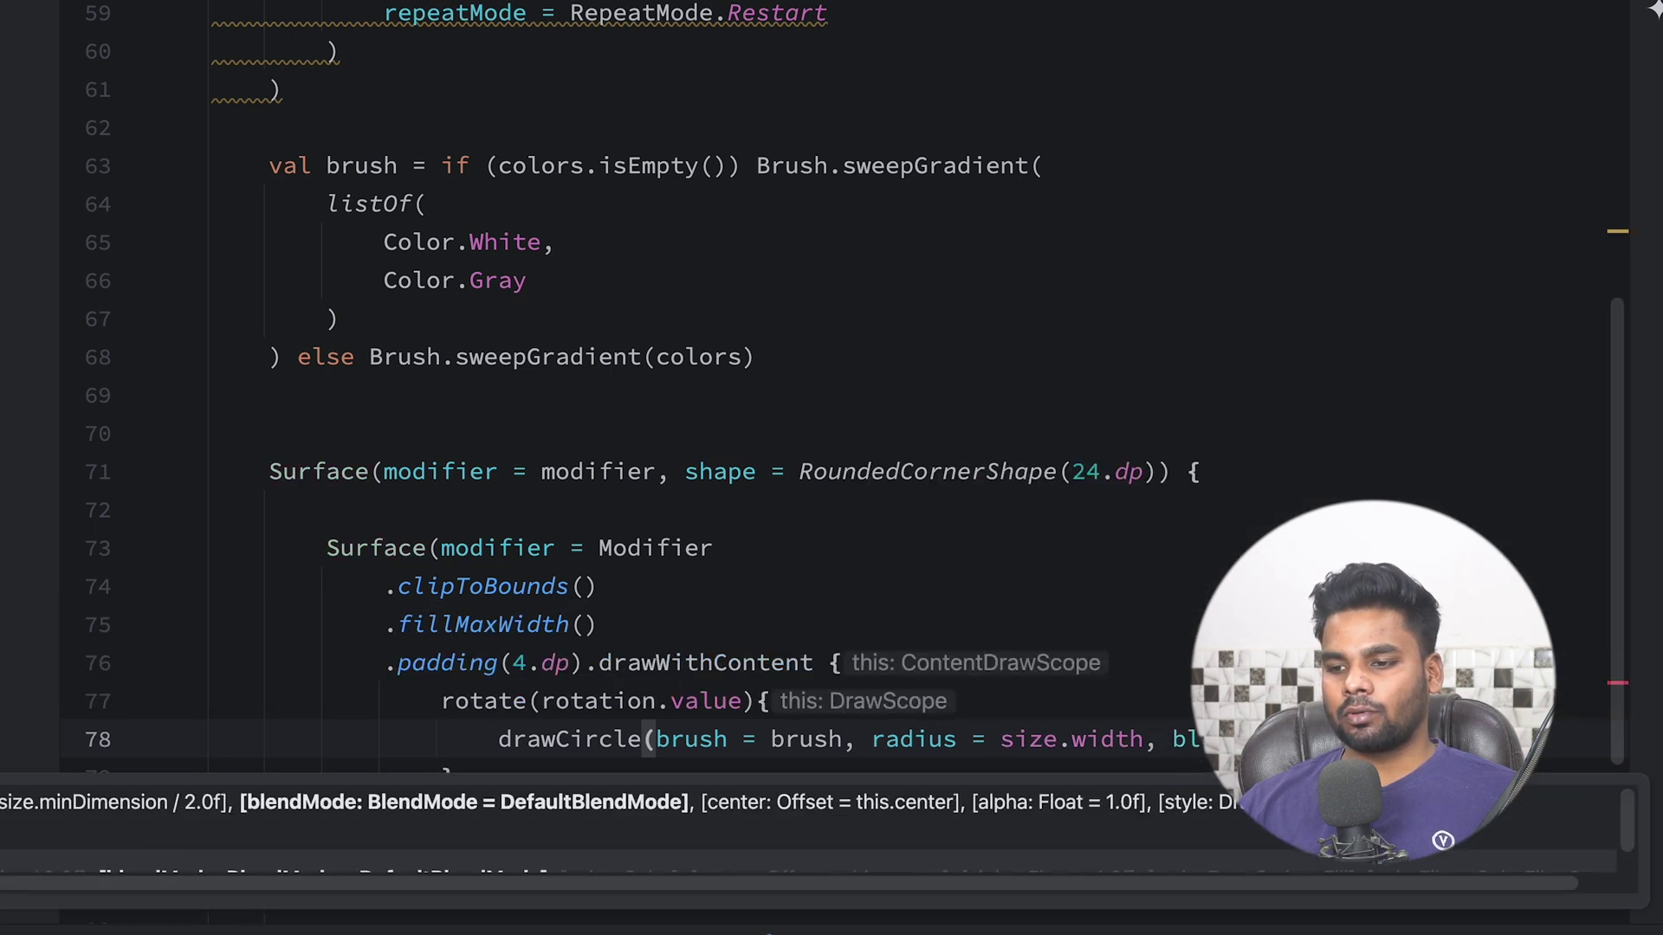
pyautogui.write('Bl')
pyautogui.press('Escape')
pyautogui.press('Return')
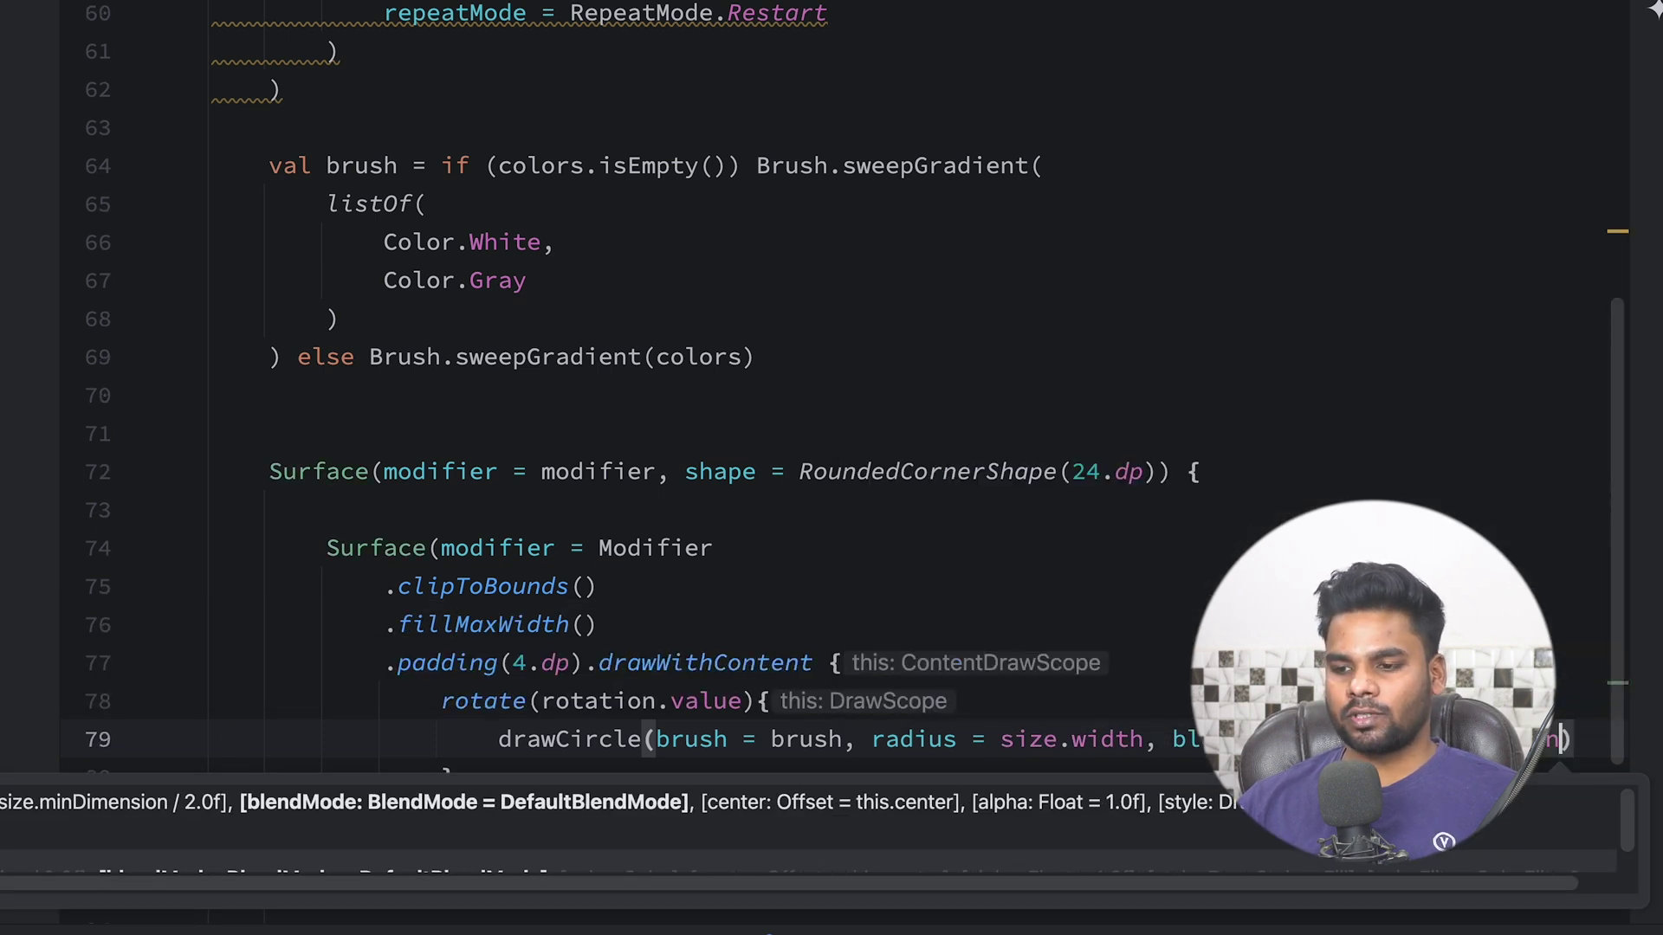
pyautogui.hotkey('ctrl', 'alt', 'l')
pyautogui.scroll(-5, 475, 664)
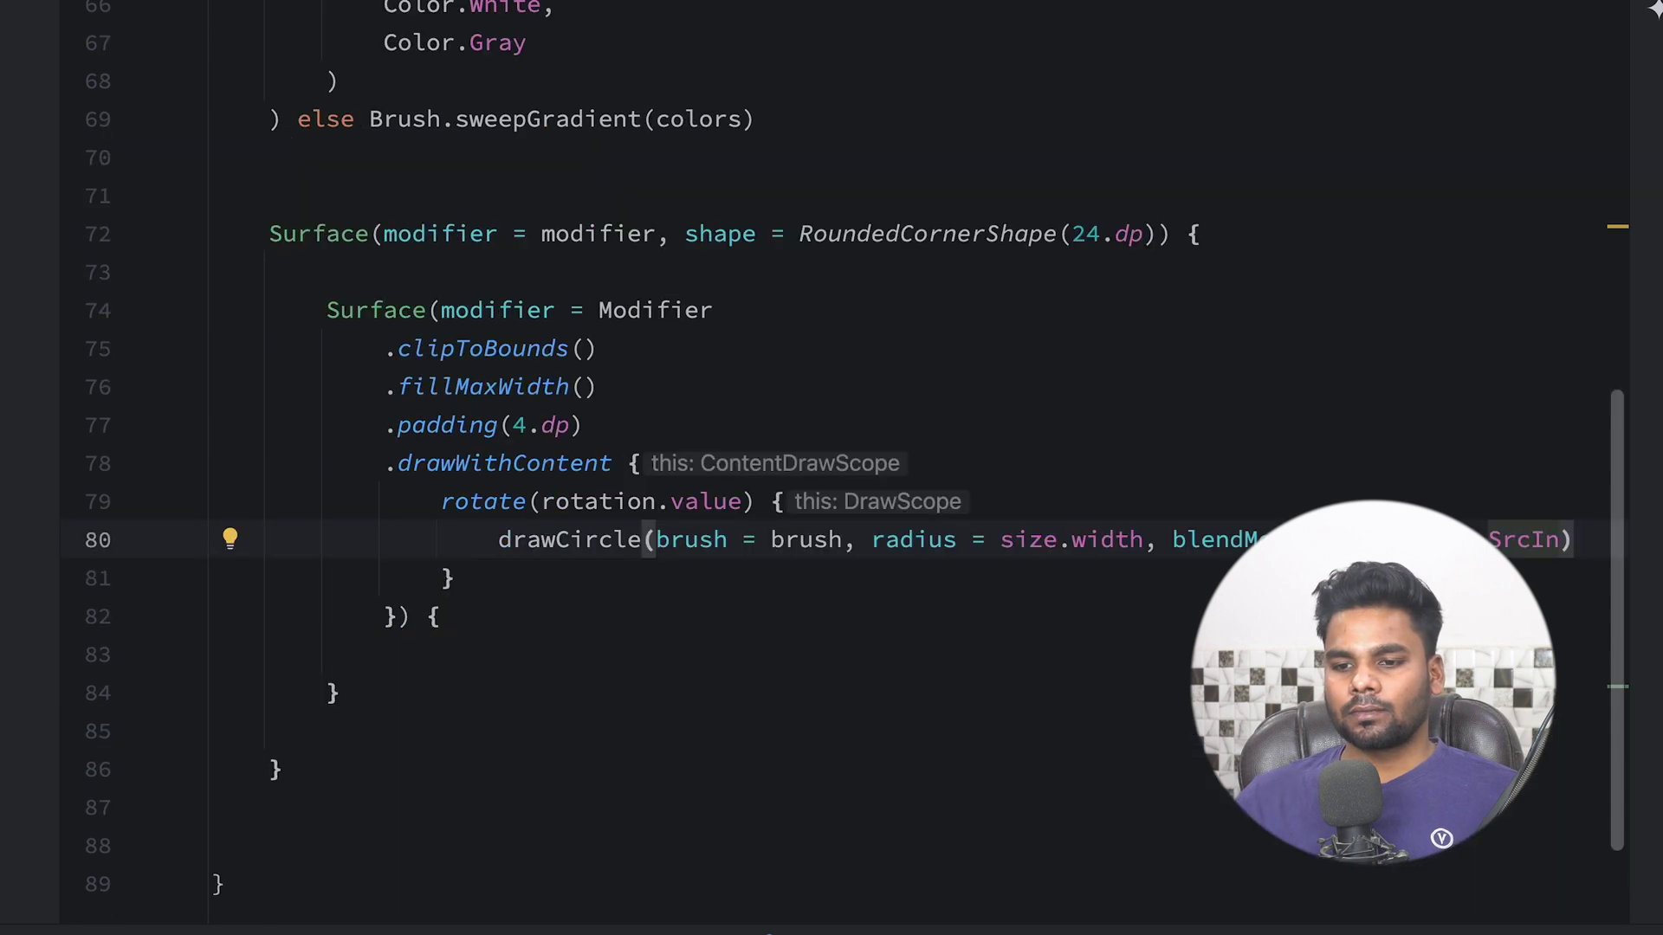
# Call drawContent() after the rotate block
pyautogui.click(478, 587)
pyautogui.press('Return')
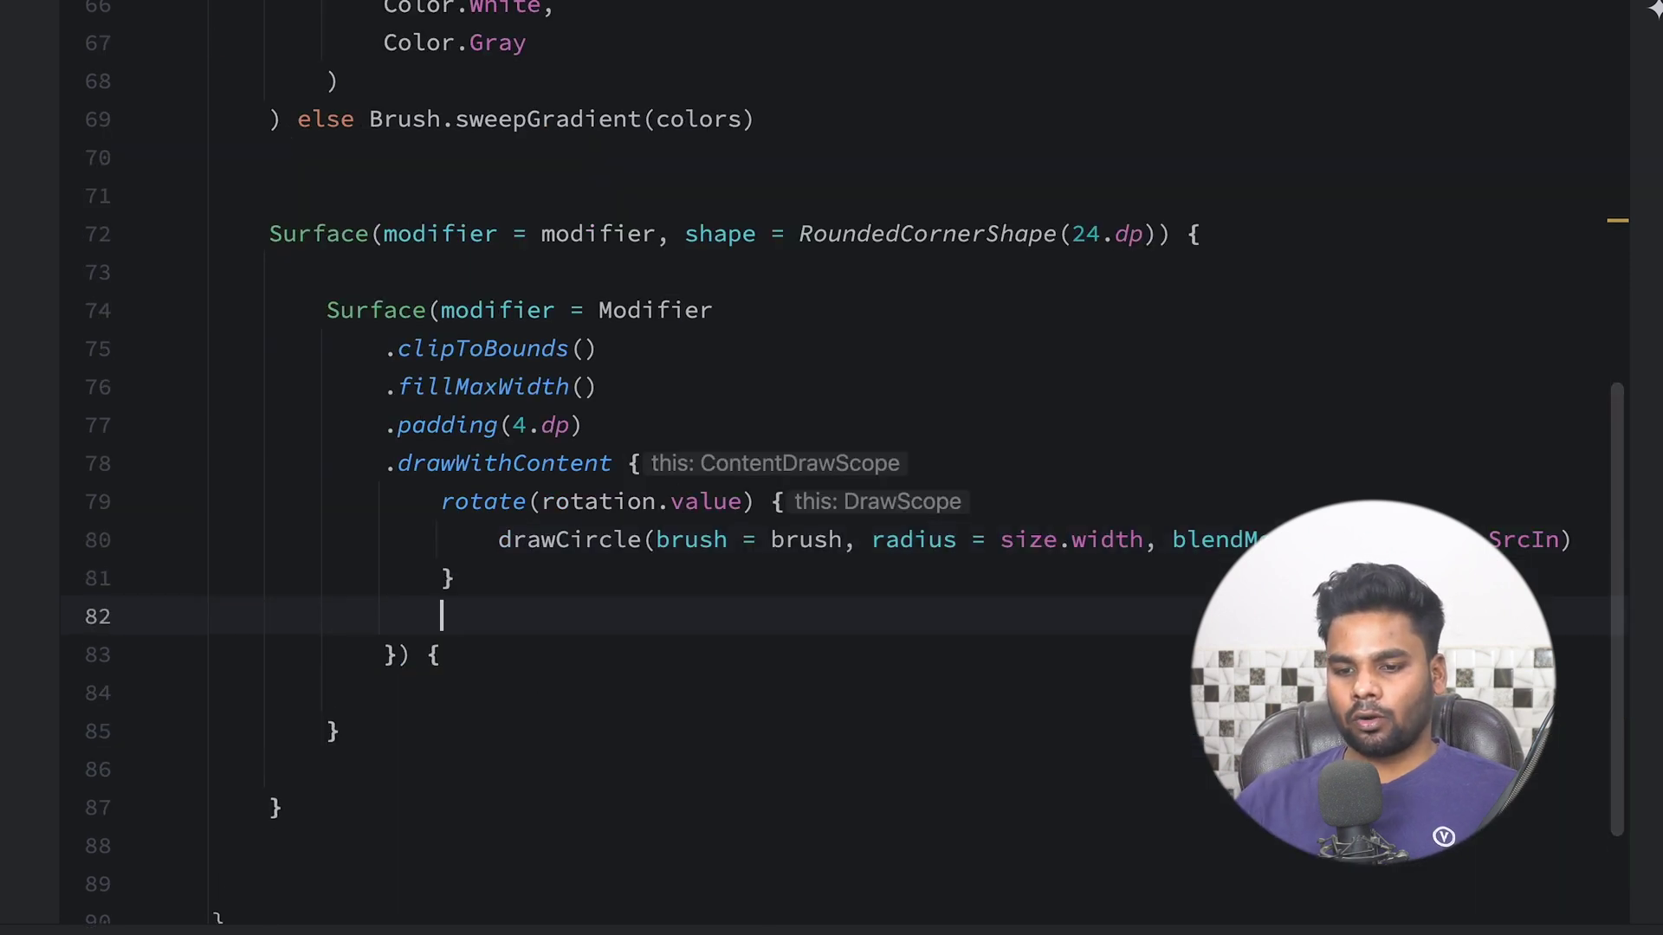
pyautogui.write('dra')
pyautogui.press('Return')
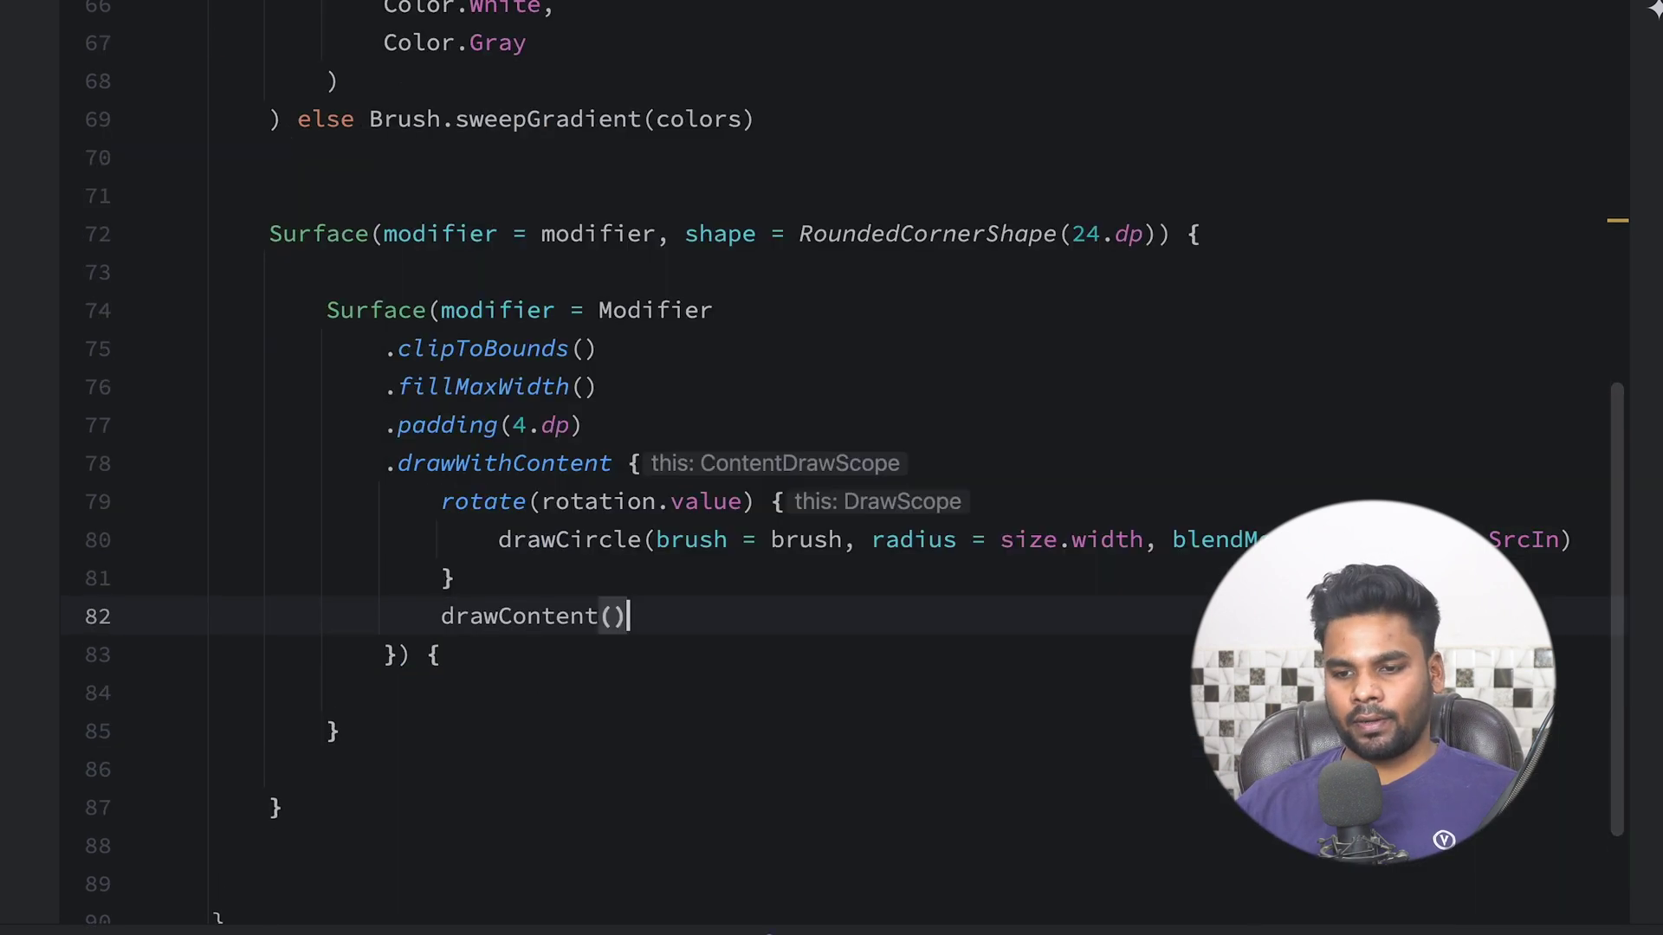
pyautogui.scroll(-3, 464, 584)
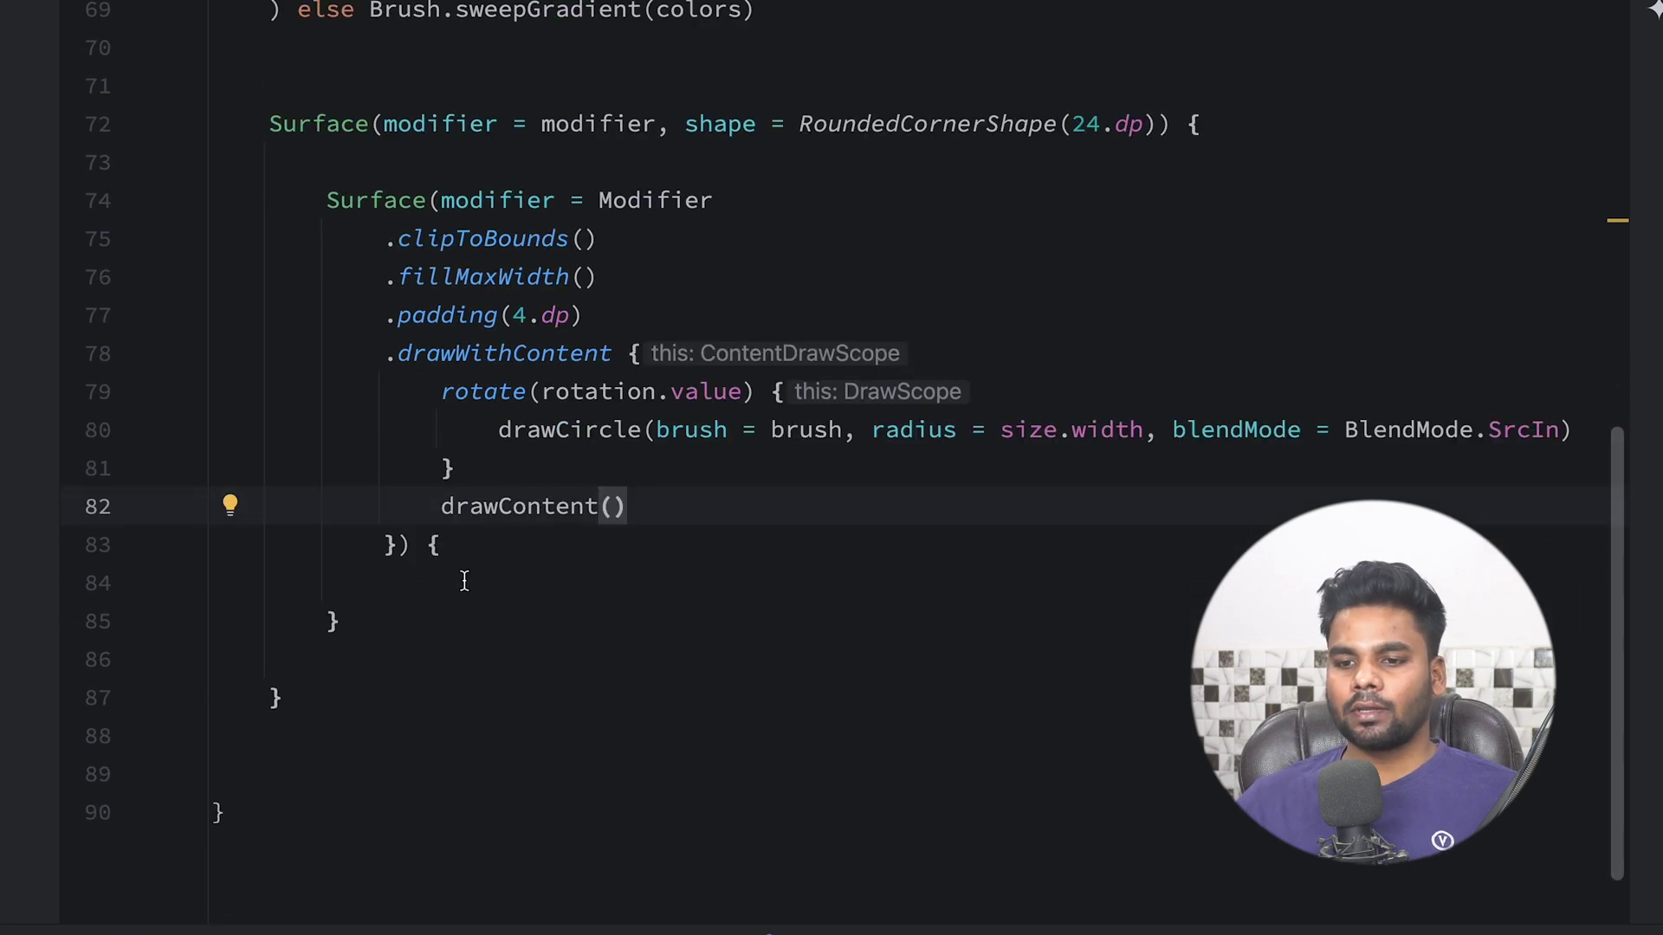
pyautogui.click(398, 545)
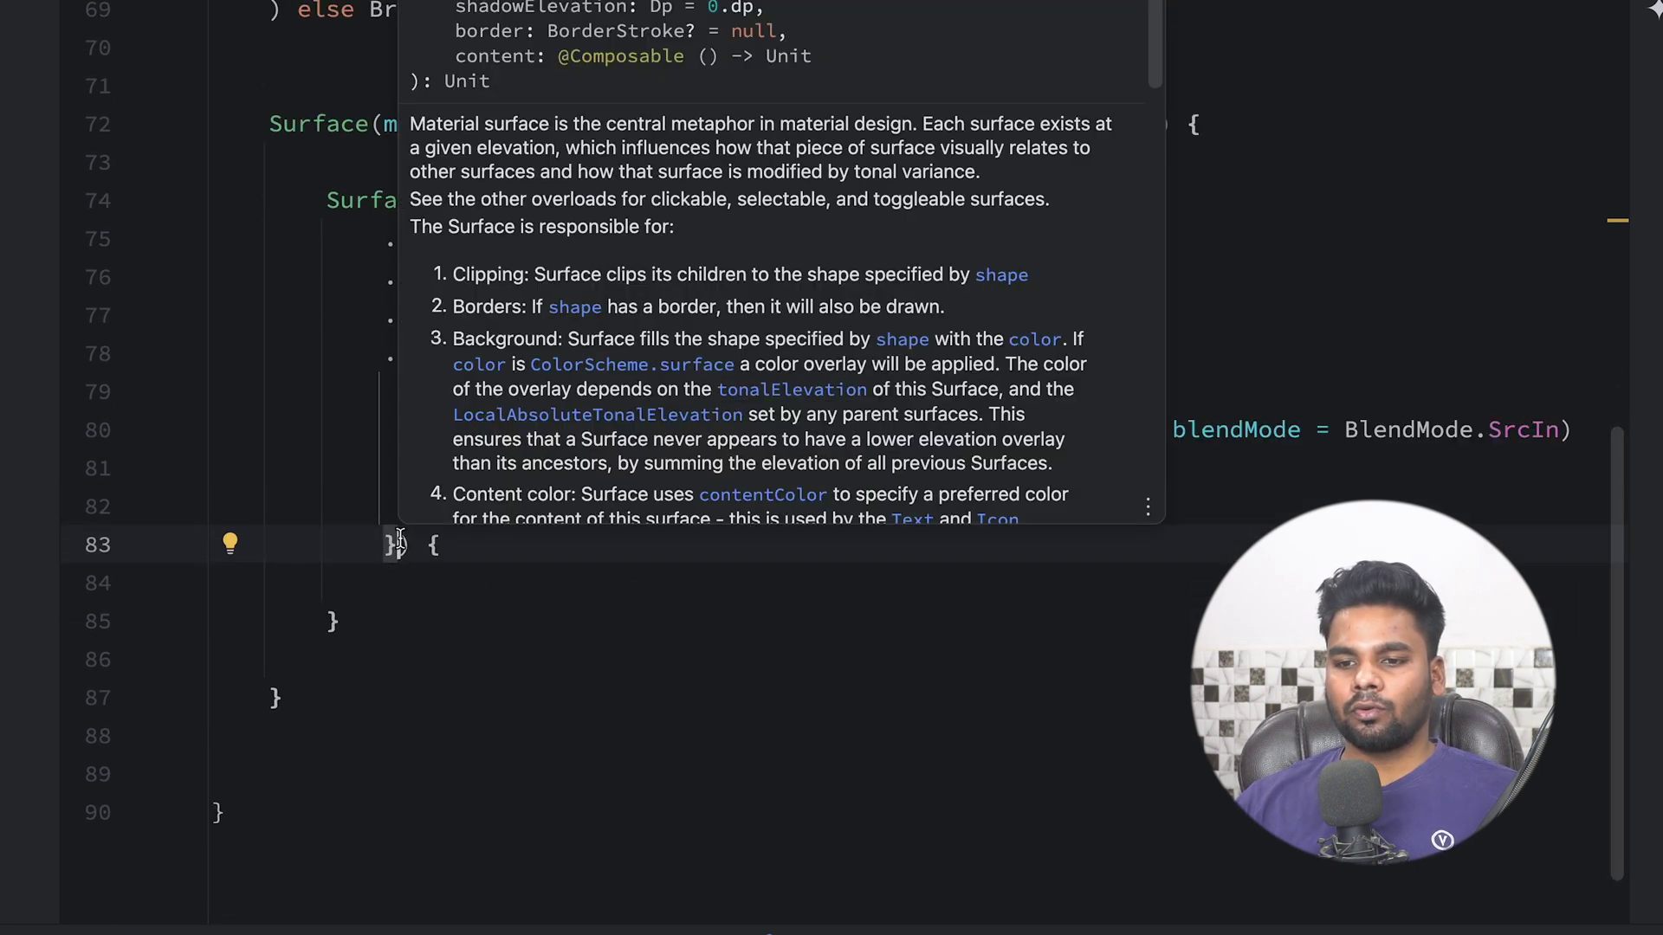
pyautogui.write(',s')
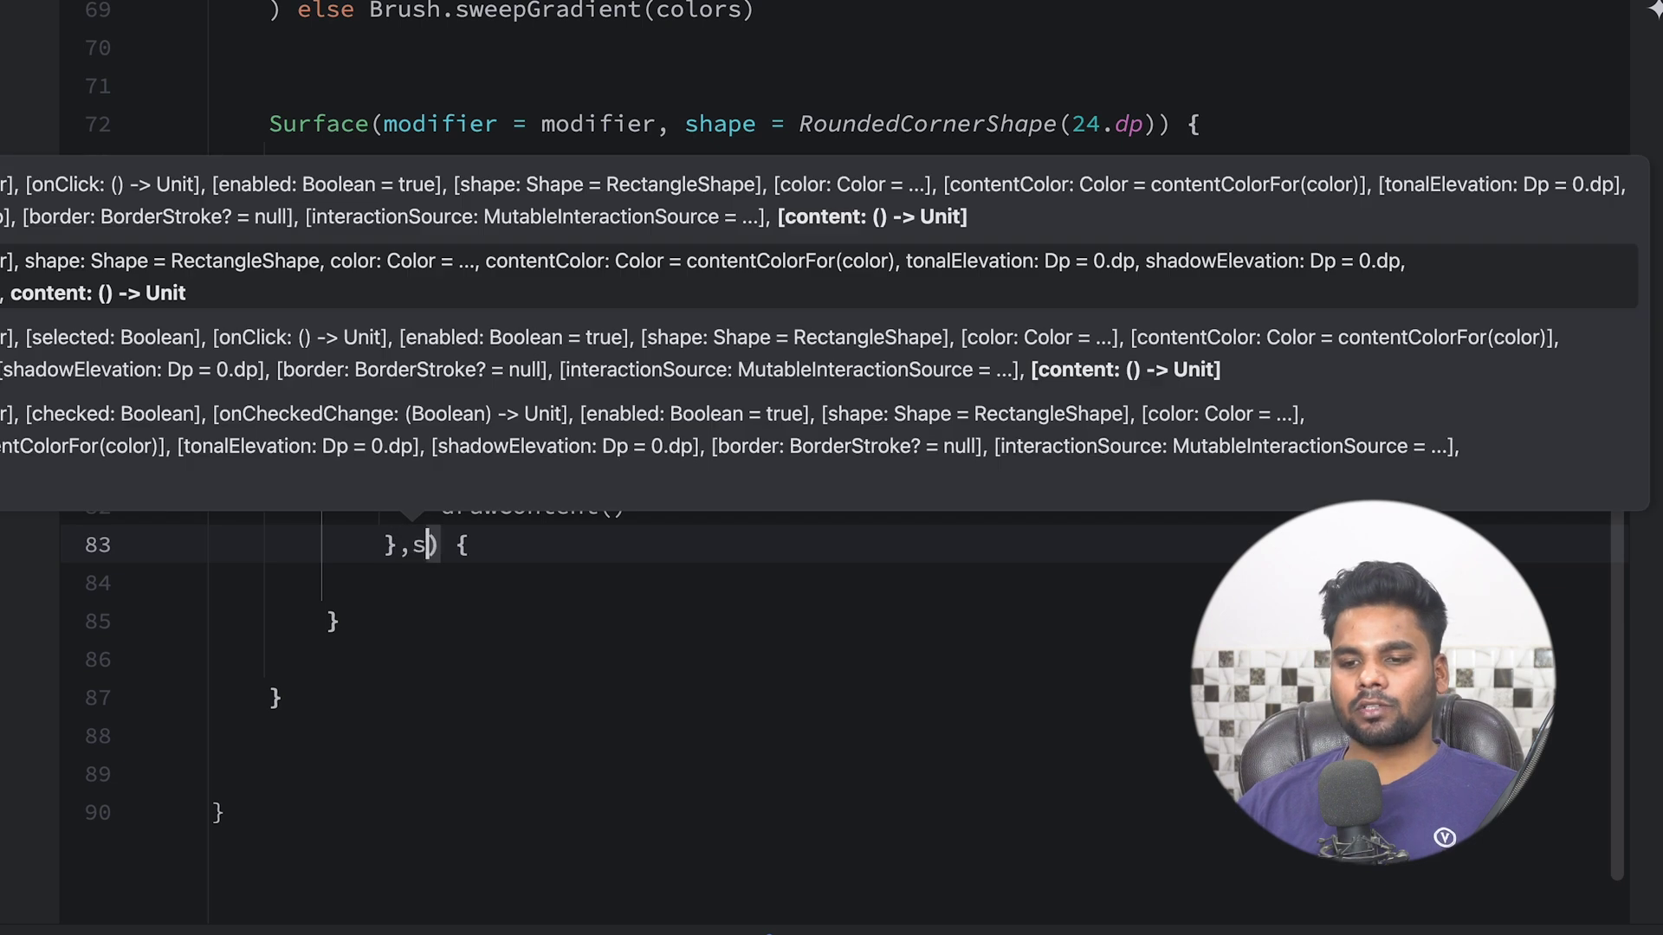
pyautogui.write('hape')
# Give the inner Surface a RoundedCornerShape(23.dp) shape, reformat, and start a line in its body
pyautogui.press('Return')
pyautogui.write('Rounded')
pyautogui.press('Return')
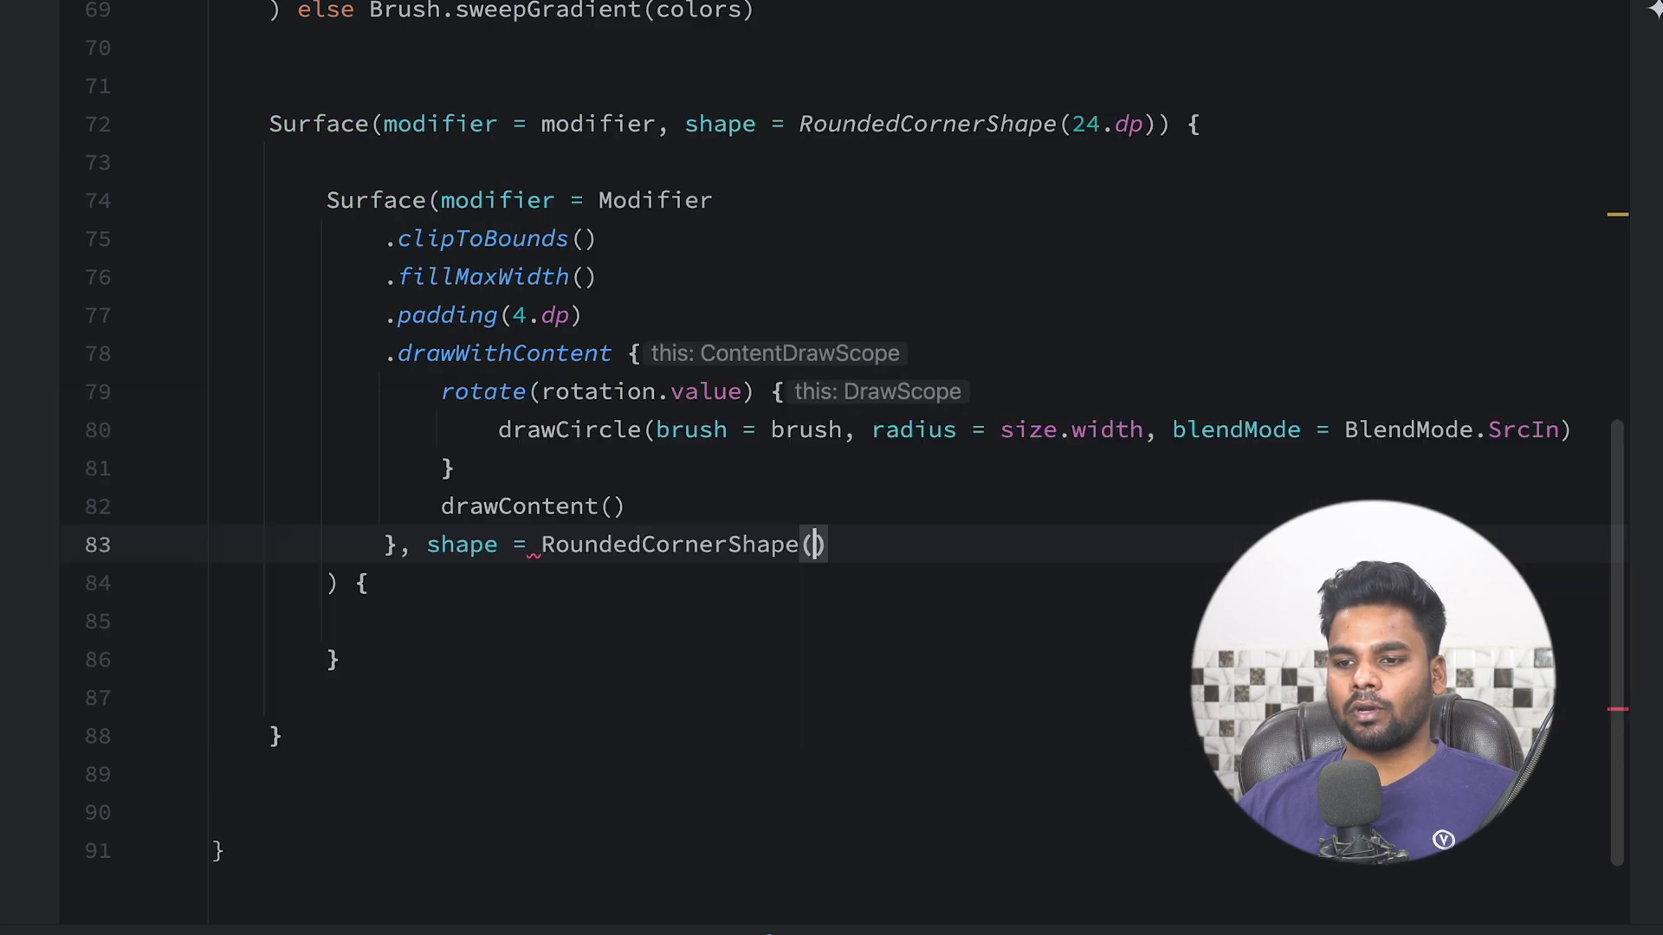
pyautogui.write('23.dp')
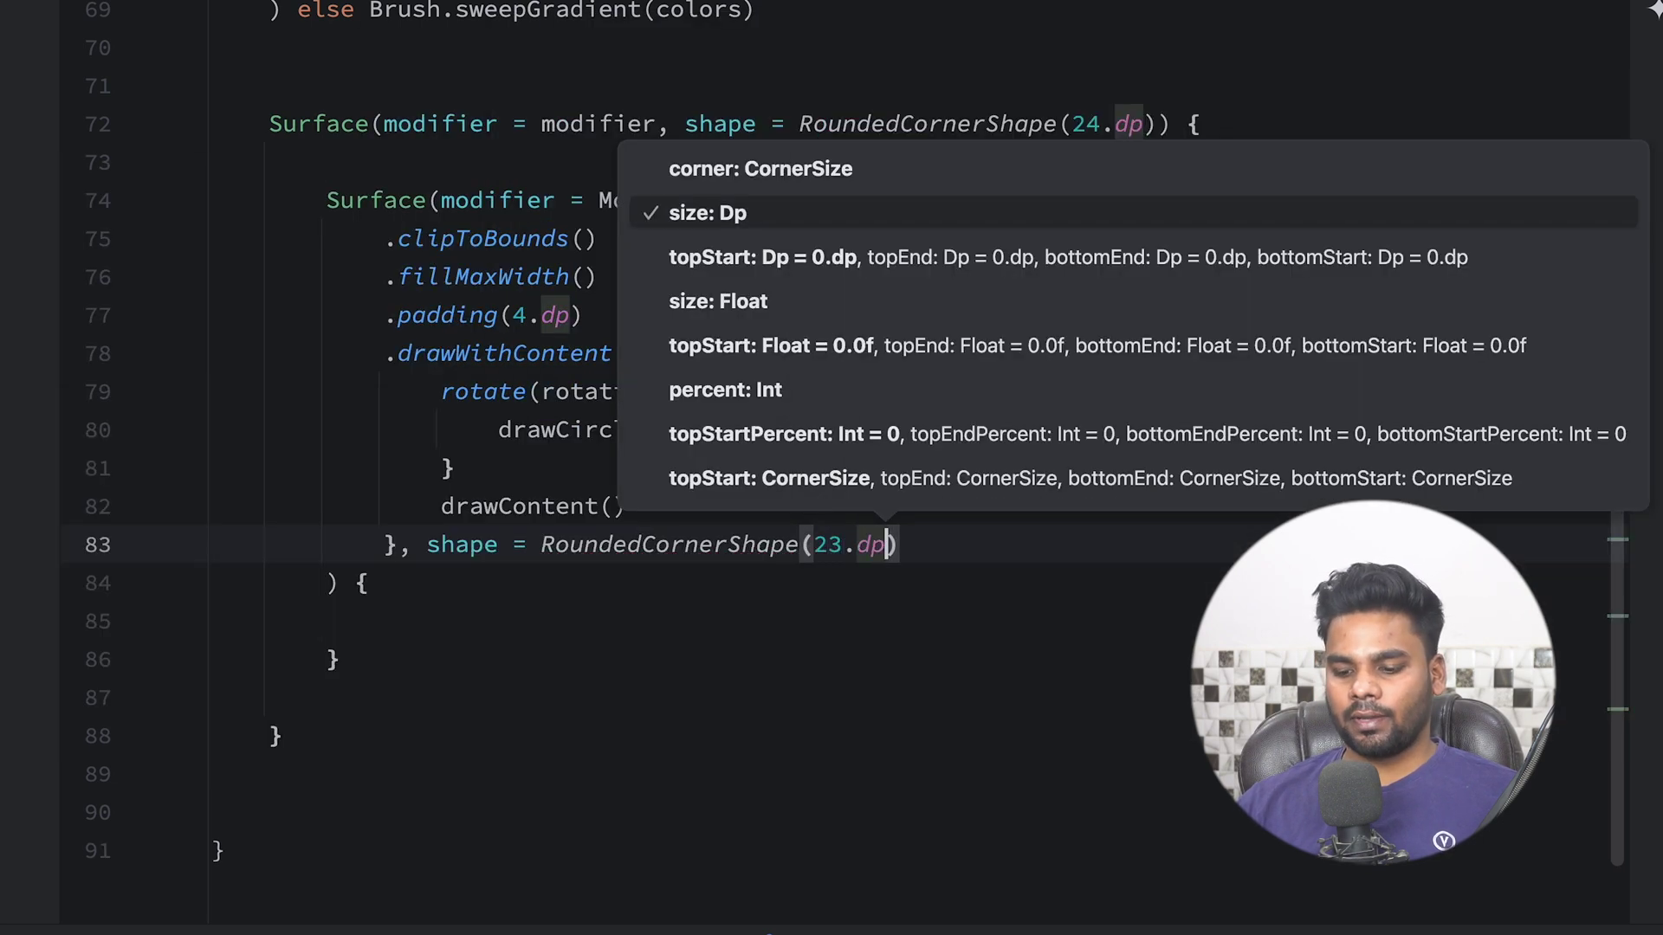
pyautogui.hotkey('ctrl', 'alt', 'l')
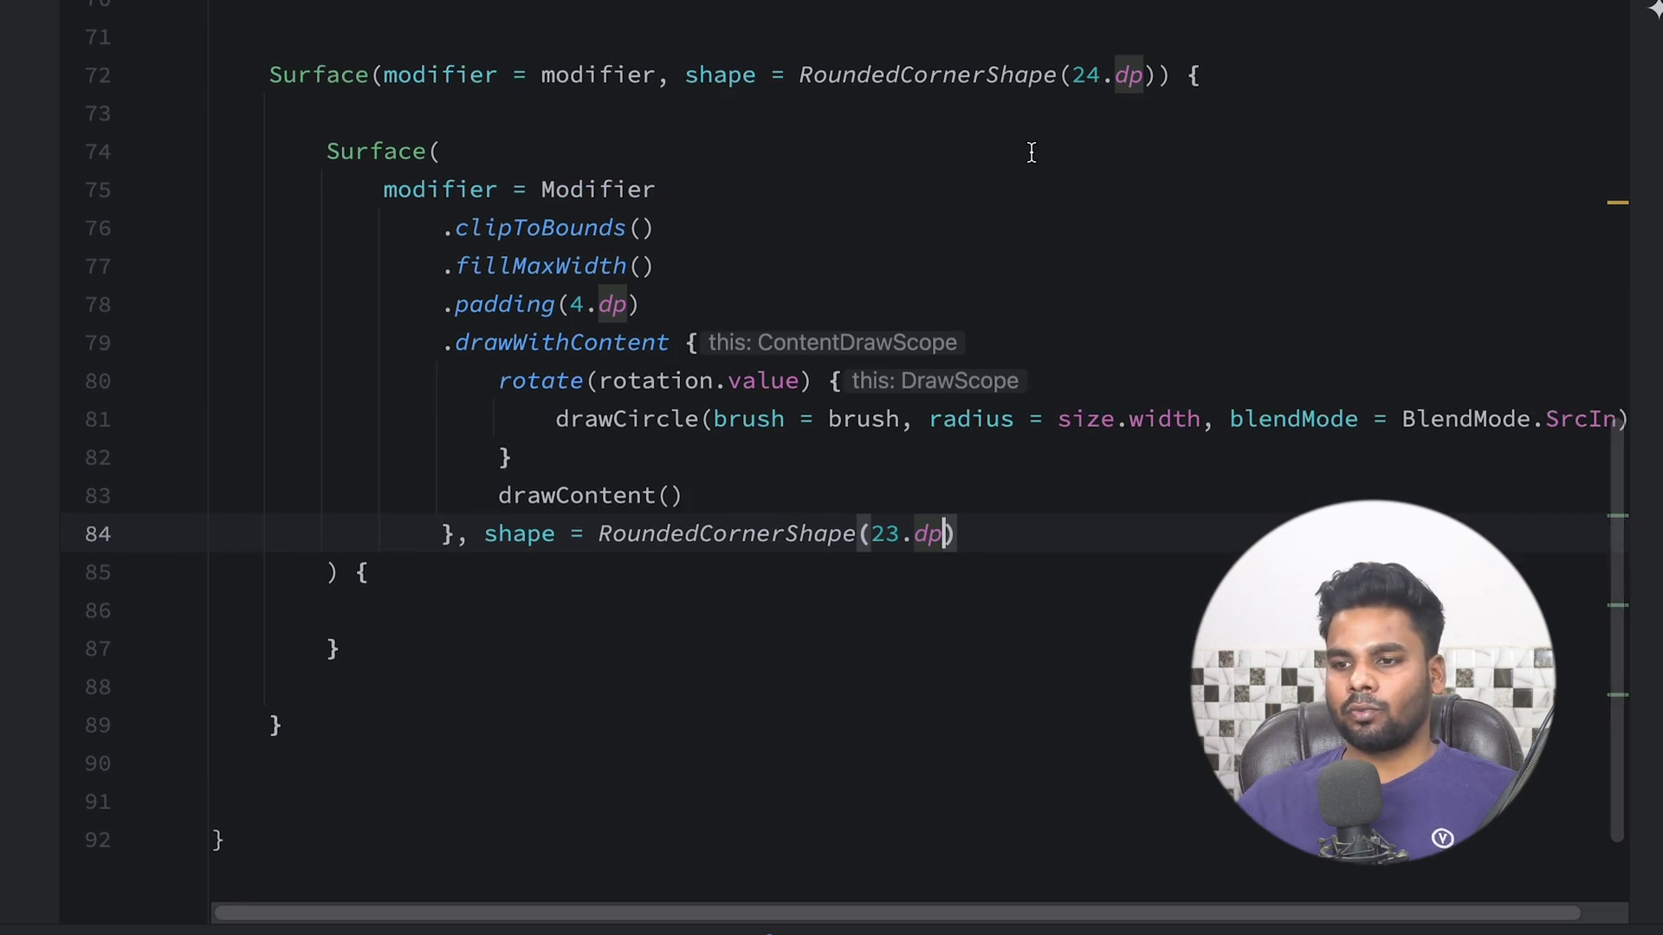
pyautogui.click(1080, 74)
pyautogui.scroll(-3, 780, 389)
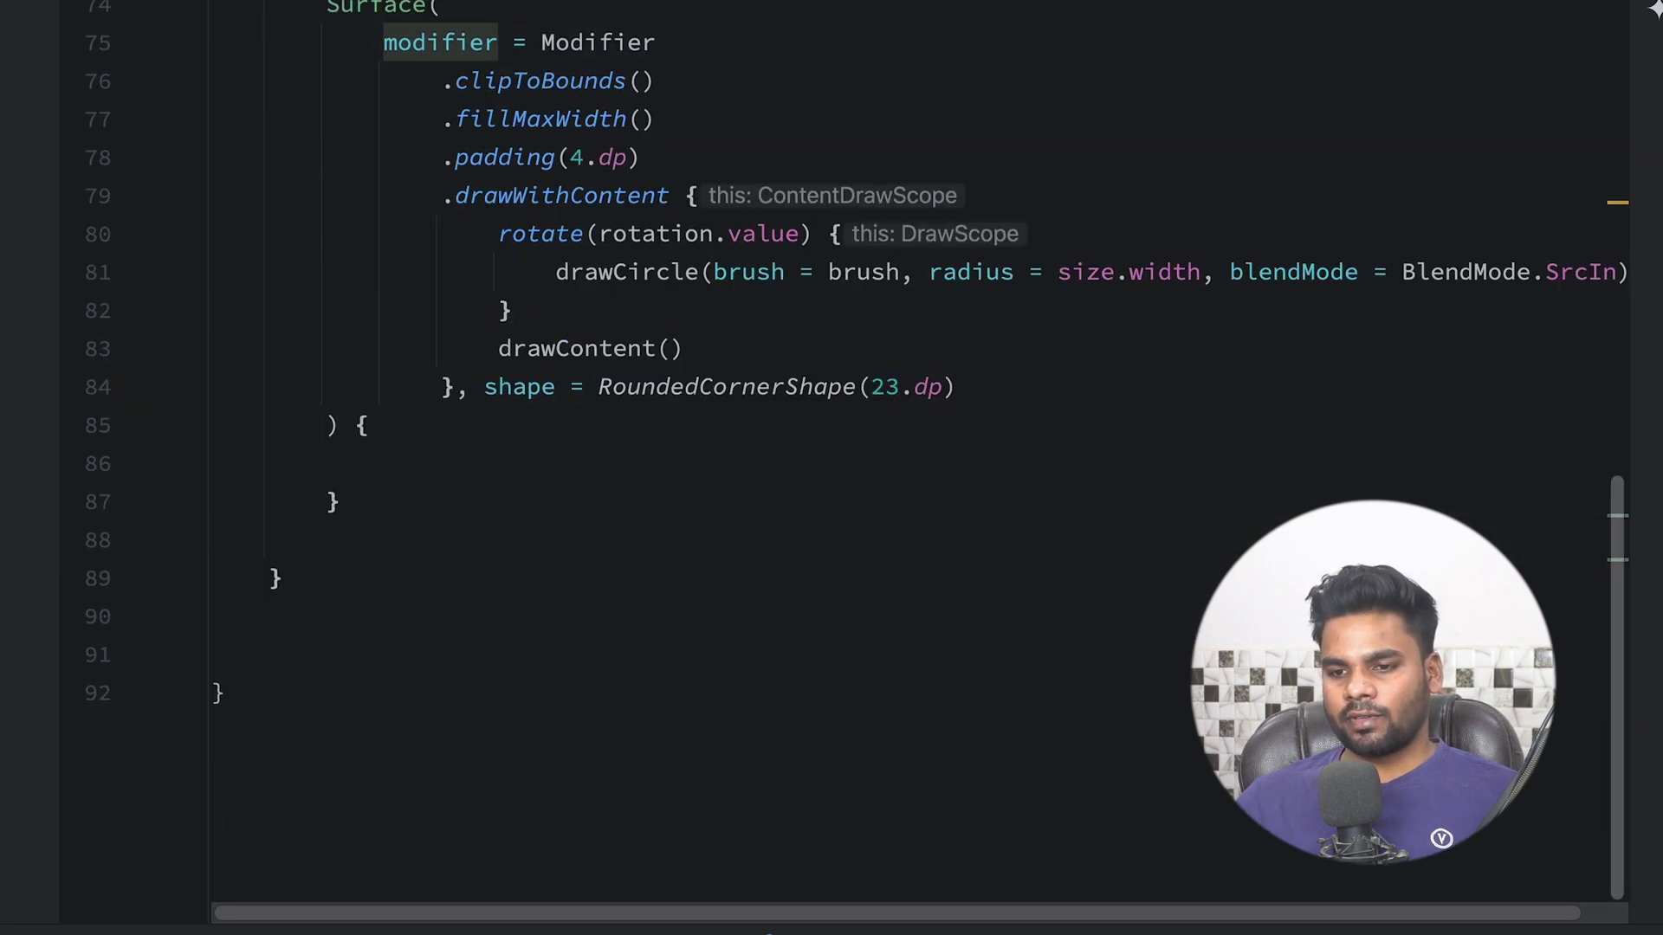
pyautogui.click(377, 425)
pyautogui.press('Return')
pyautogui.write('B')
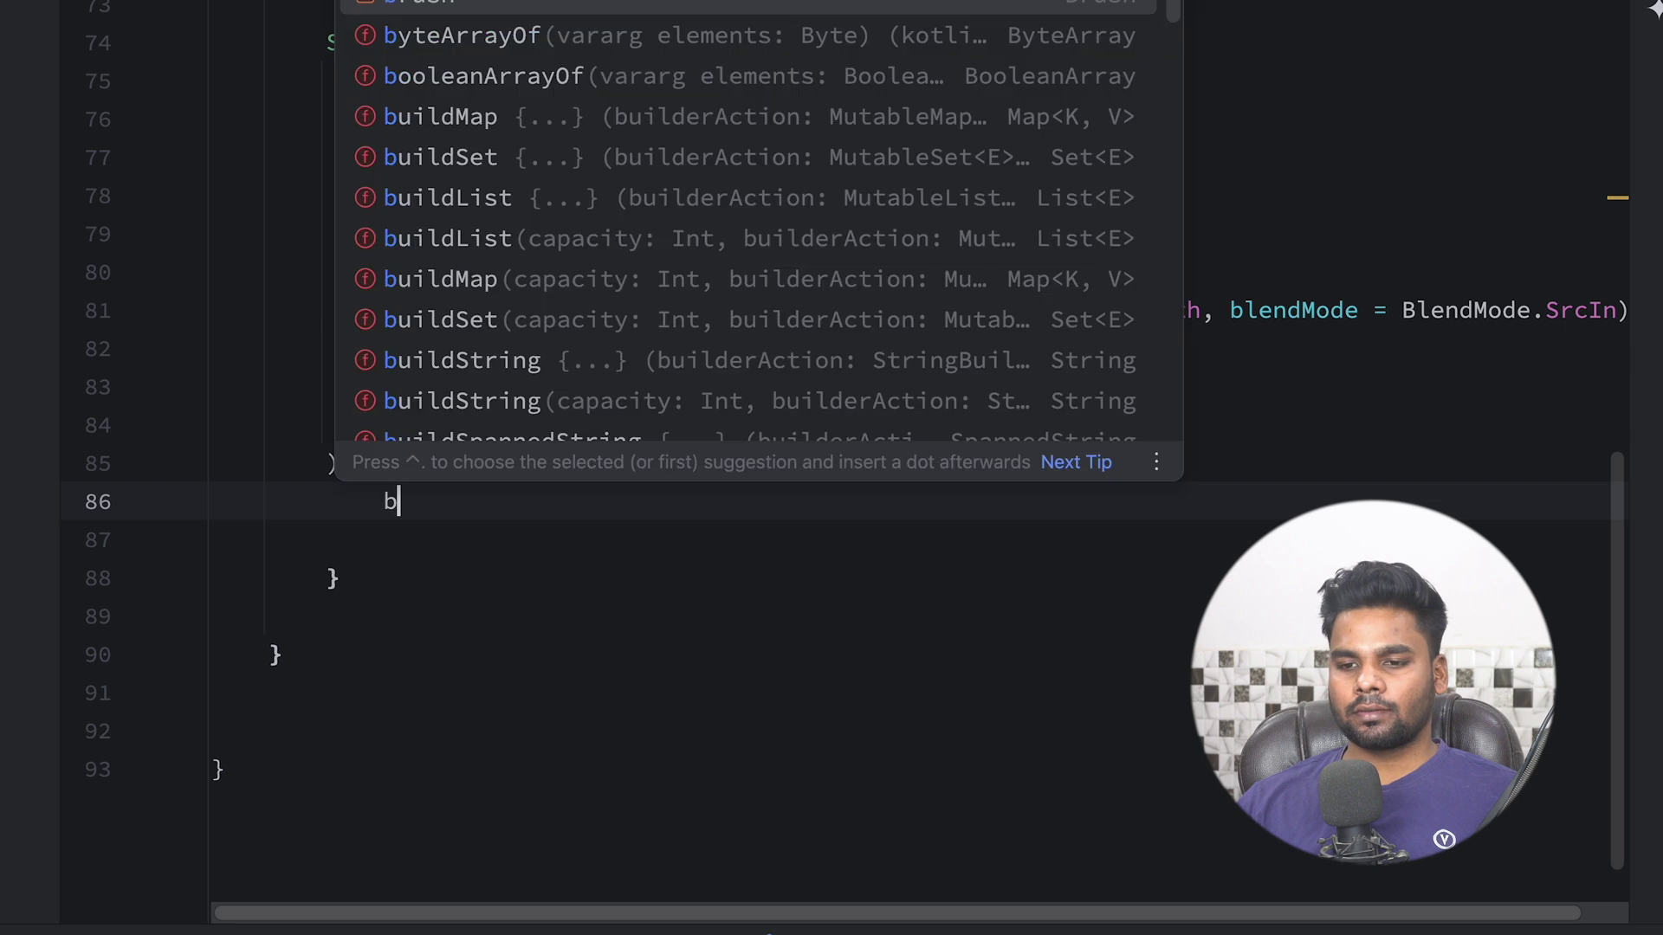
# Add Box(modifier = Modifier.padding(8.dp)) calling content() inside the inner Surface
pyautogui.press('BackSpace')
pyautogui.write('Box(modifier = M')
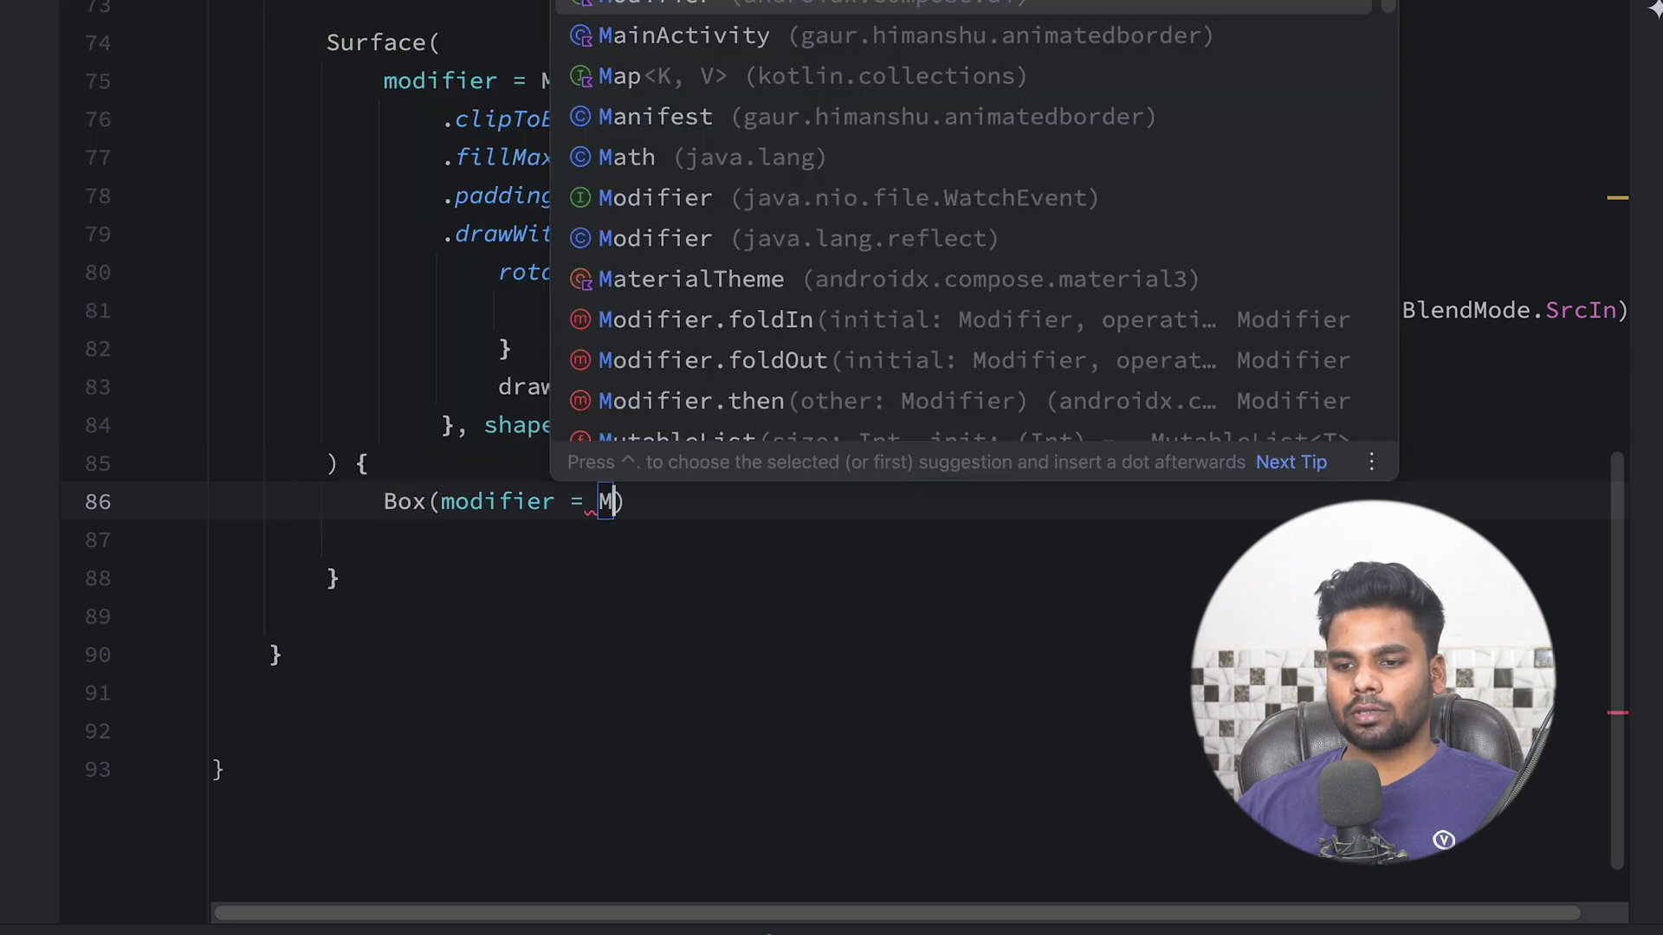
pyautogui.write('odifier.')
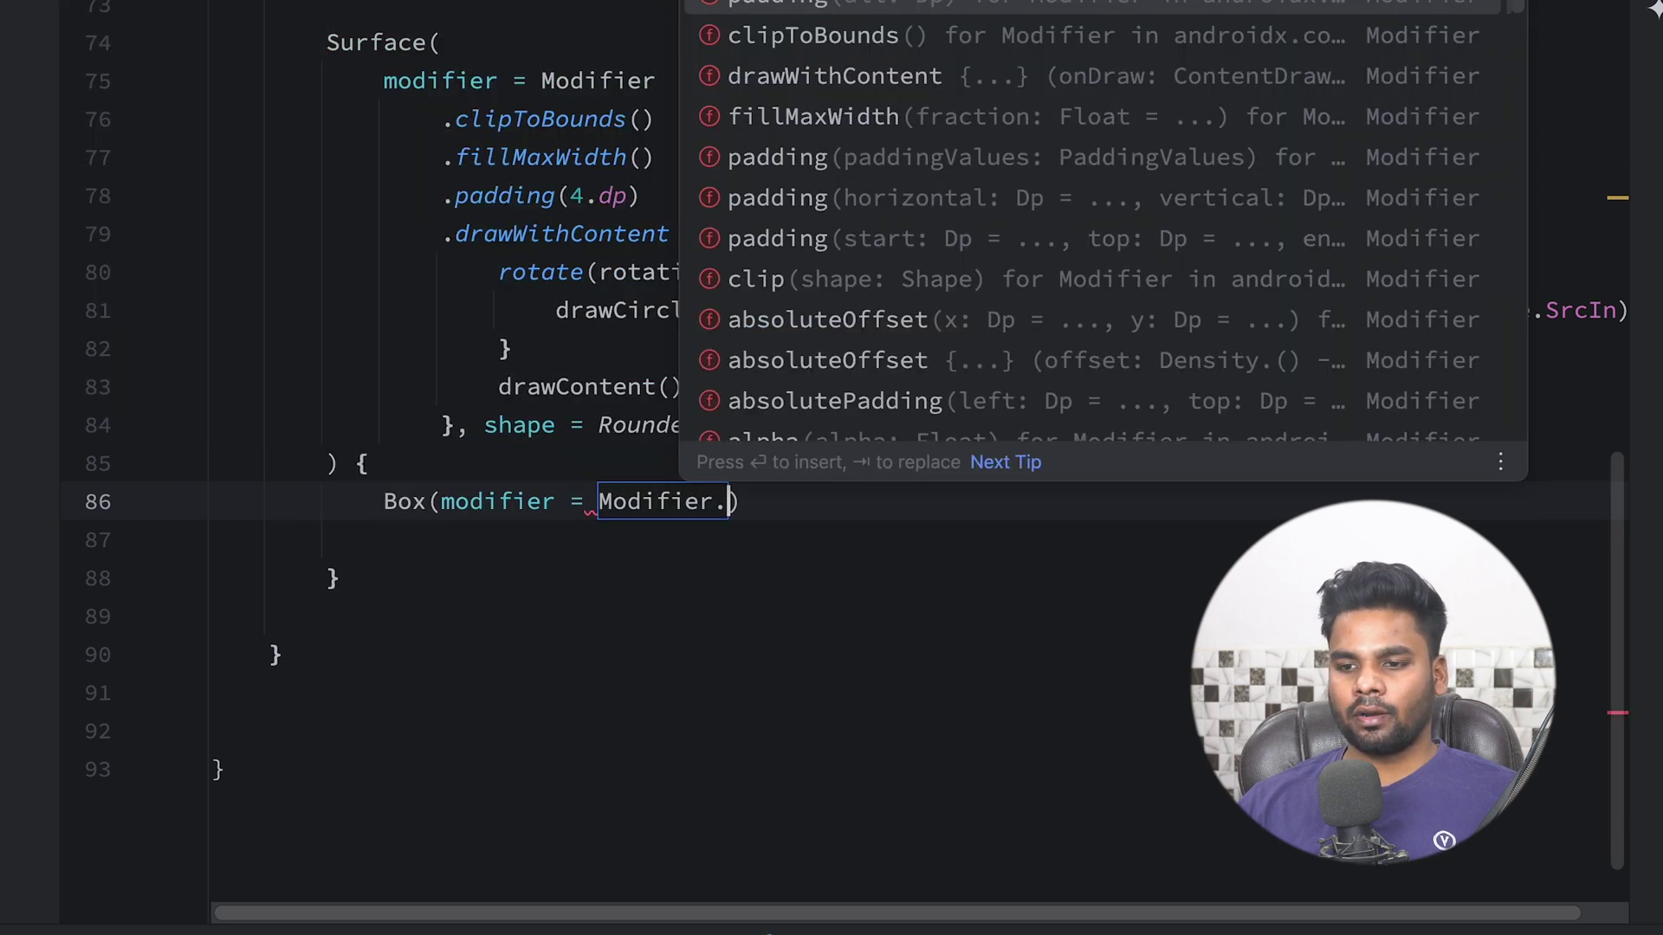
pyautogui.write('padd')
pyautogui.press('Return')
pyautogui.write('8.dp')
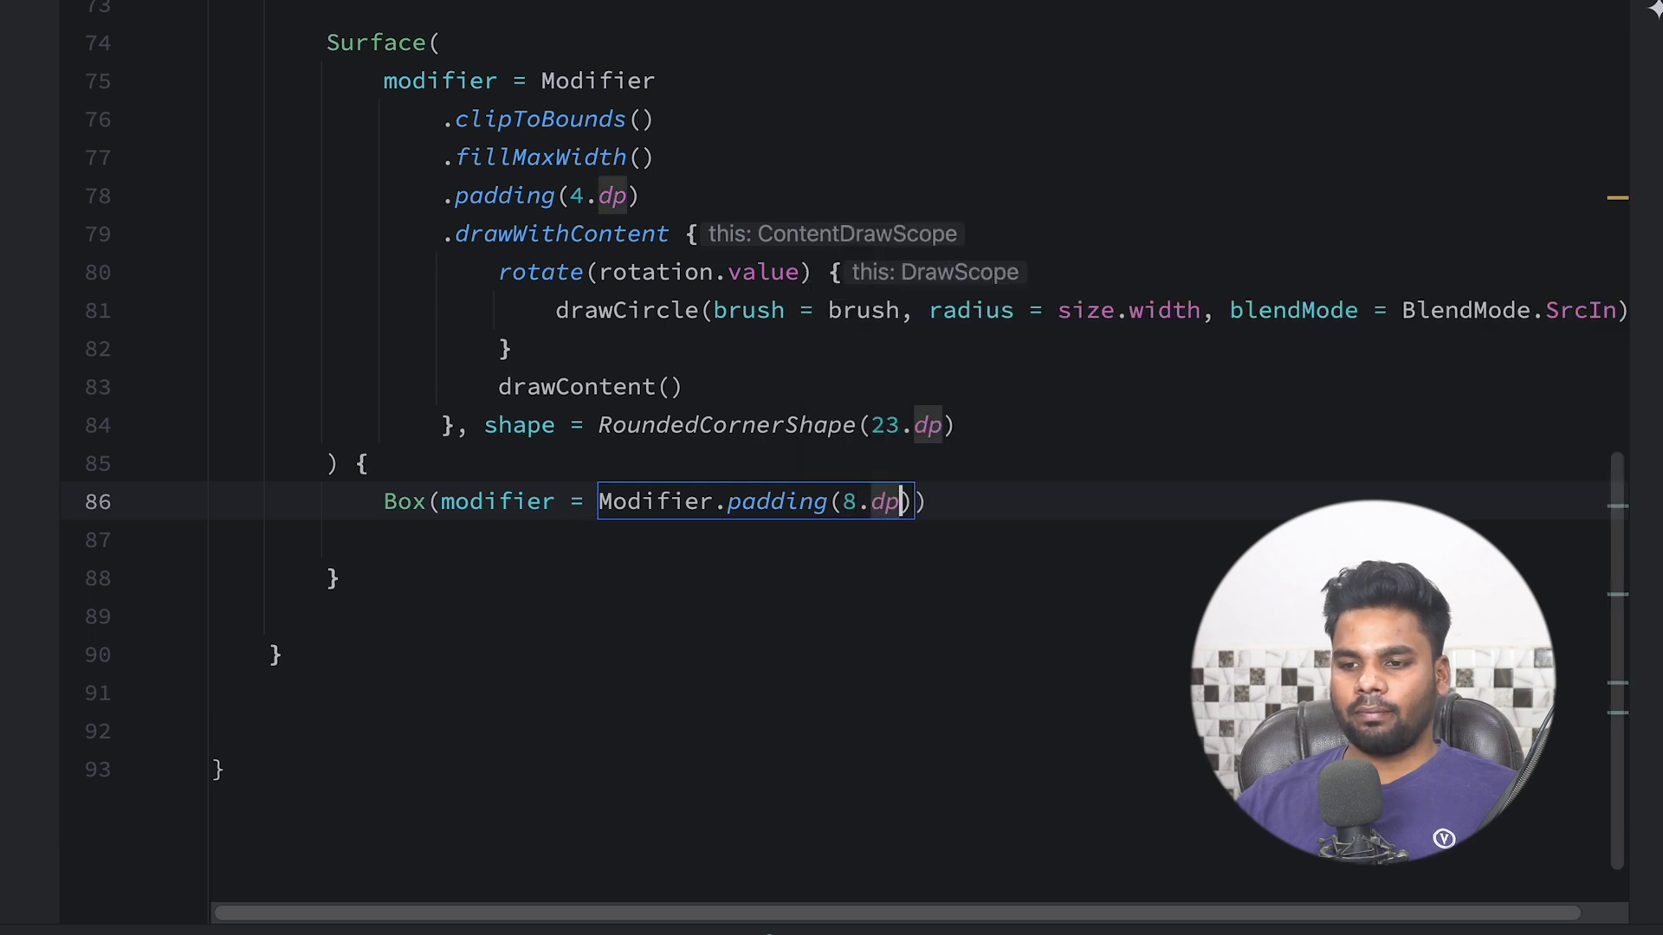
pyautogui.press('Right')
pyautogui.press('Right')
pyautogui.write('{')
pyautogui.press('Return')
pyautogui.write('con')
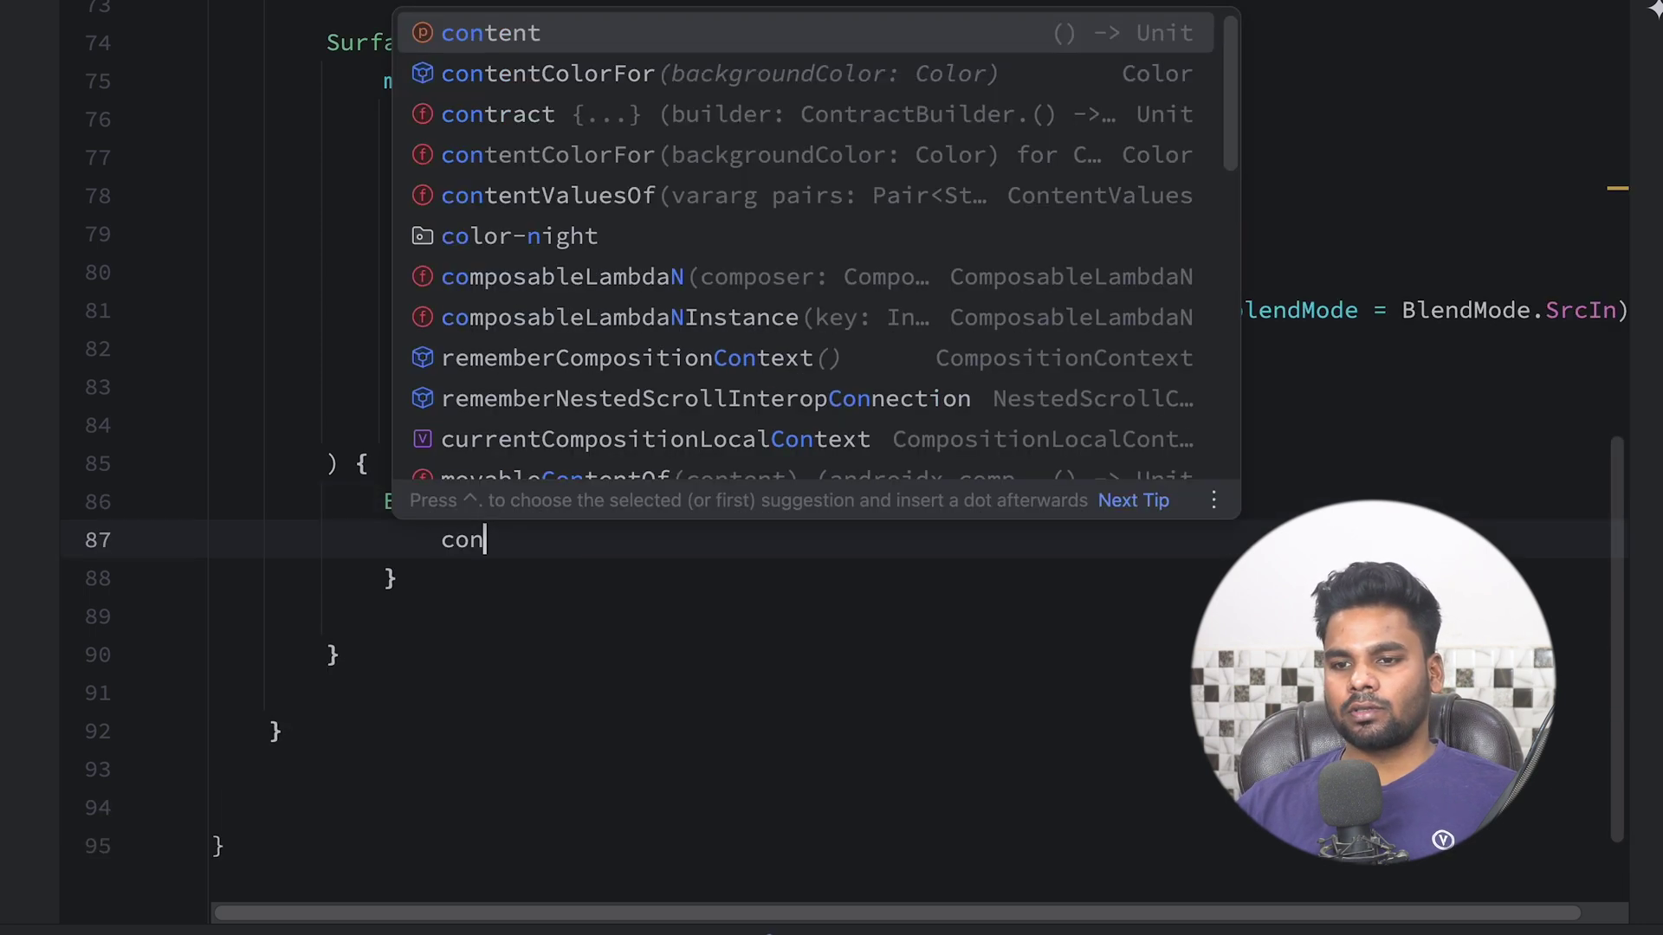
pyautogui.press('Return')
pyautogui.write('(')
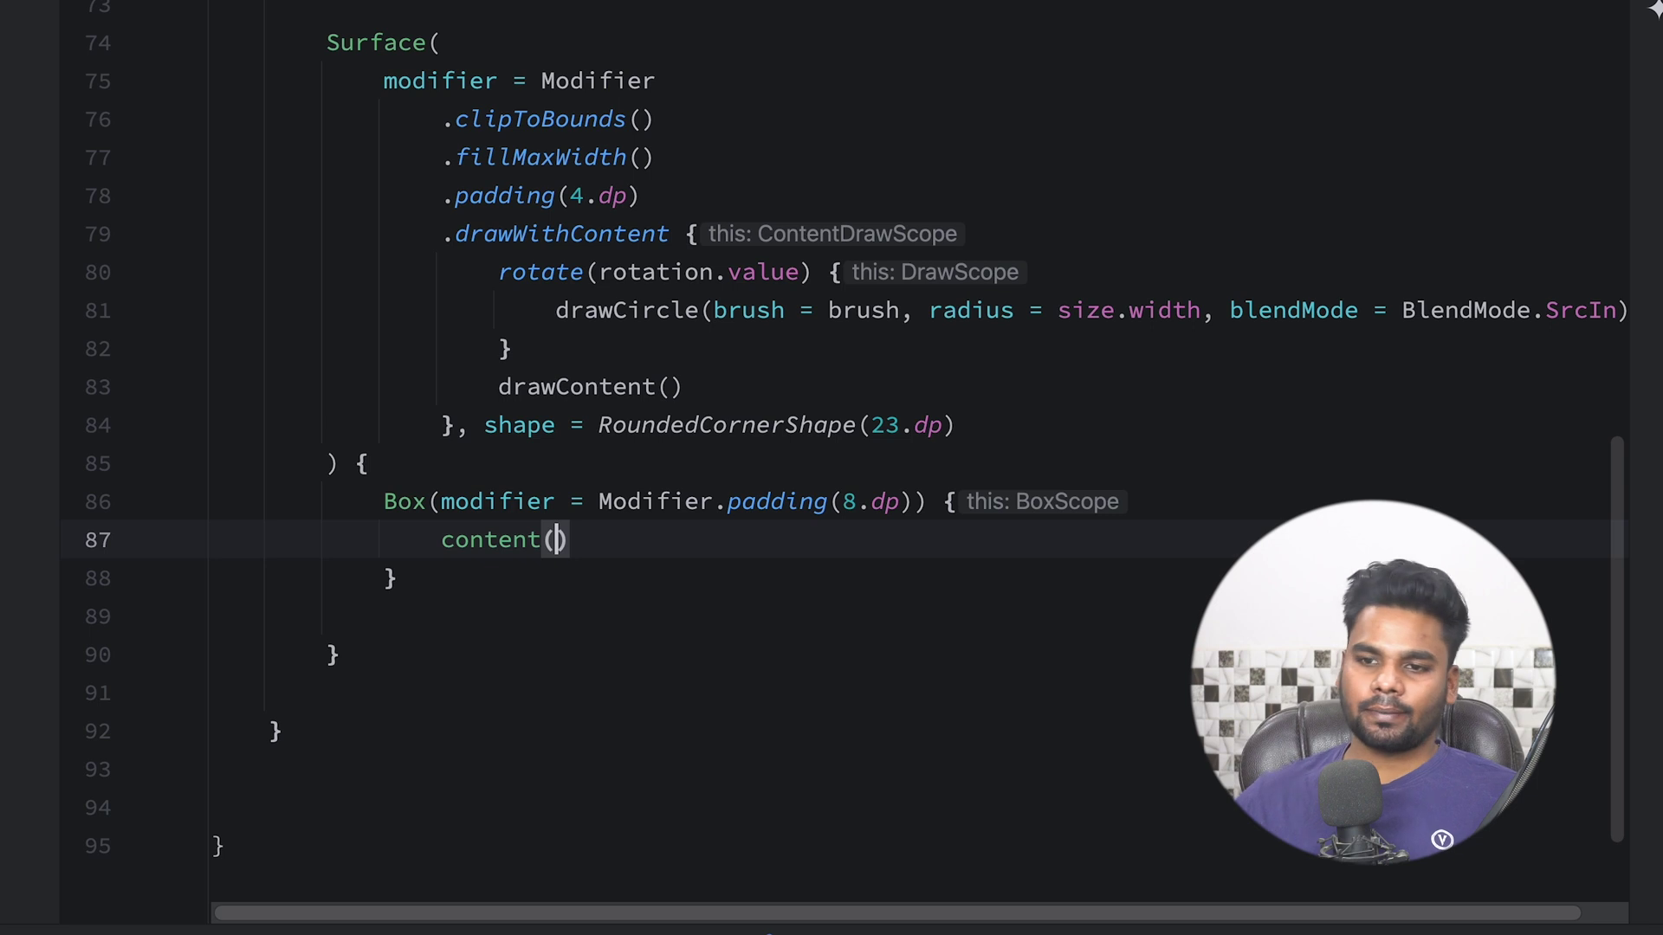
pyautogui.scroll(3, 375, 466)
pyautogui.scroll(5, 374, 465)
pyautogui.scroll(3, 374, 466)
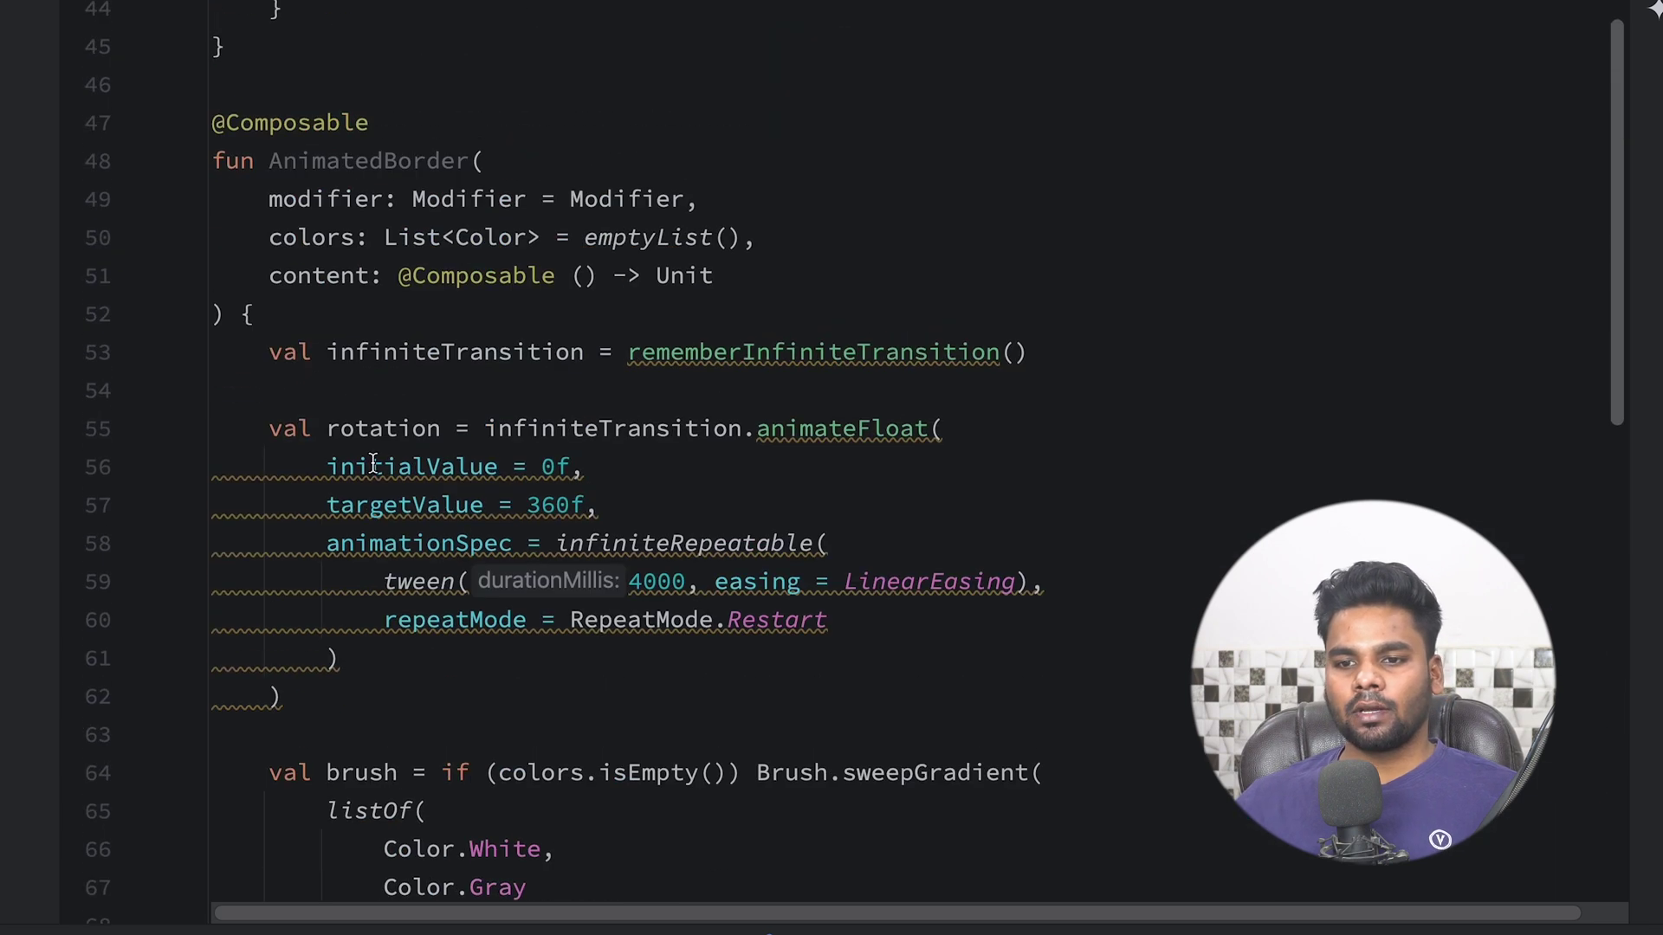
# Wrap Text('this is text') in AnimatedBorder inside MainActivity's Box and run it
pyautogui.doubleClick(312, 277)
pyautogui.scroll(3, 597, 306)
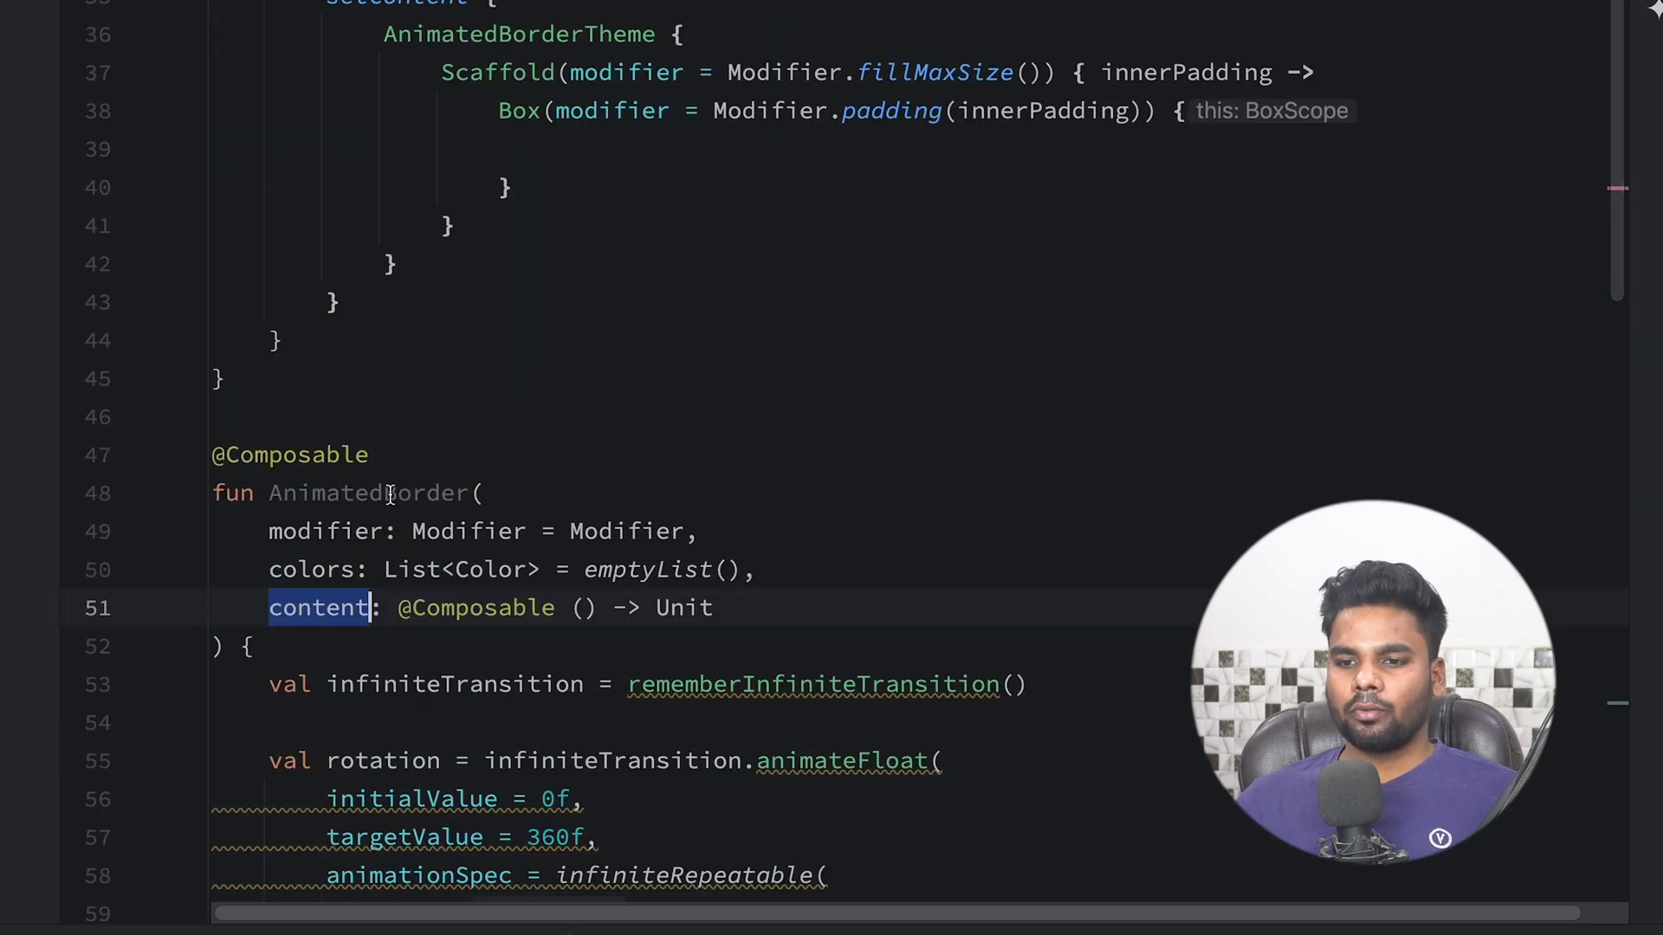
pyautogui.click(565, 154)
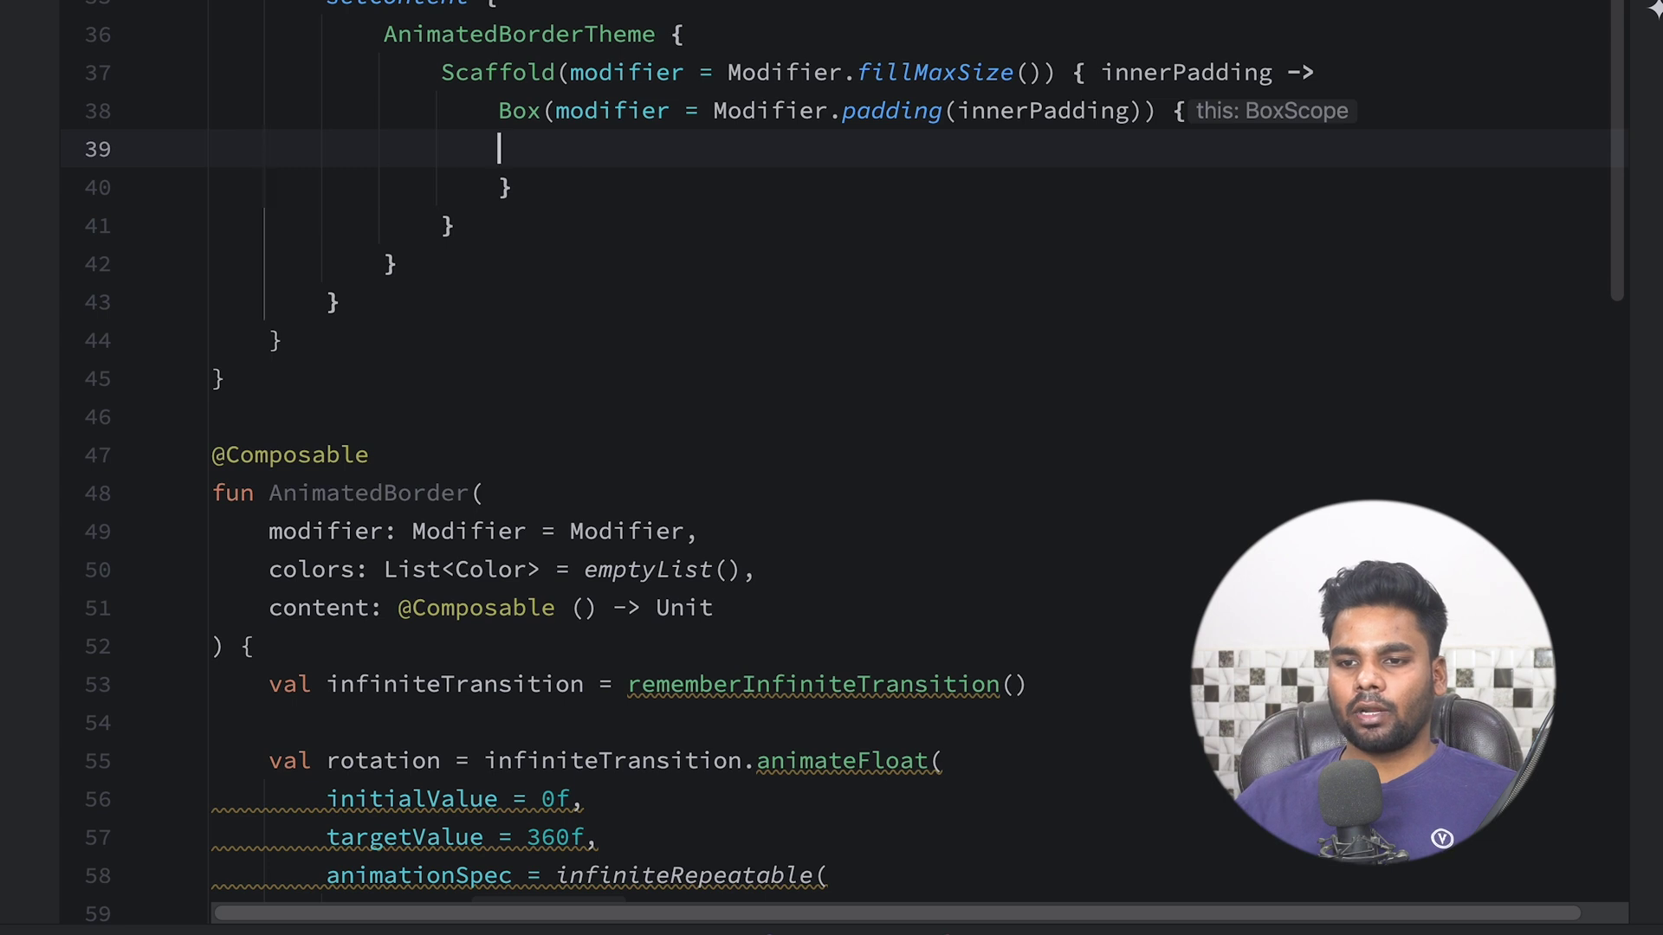
pyautogui.scroll(1, 831, 469)
pyautogui.press('Tab')
pyautogui.write('Anim')
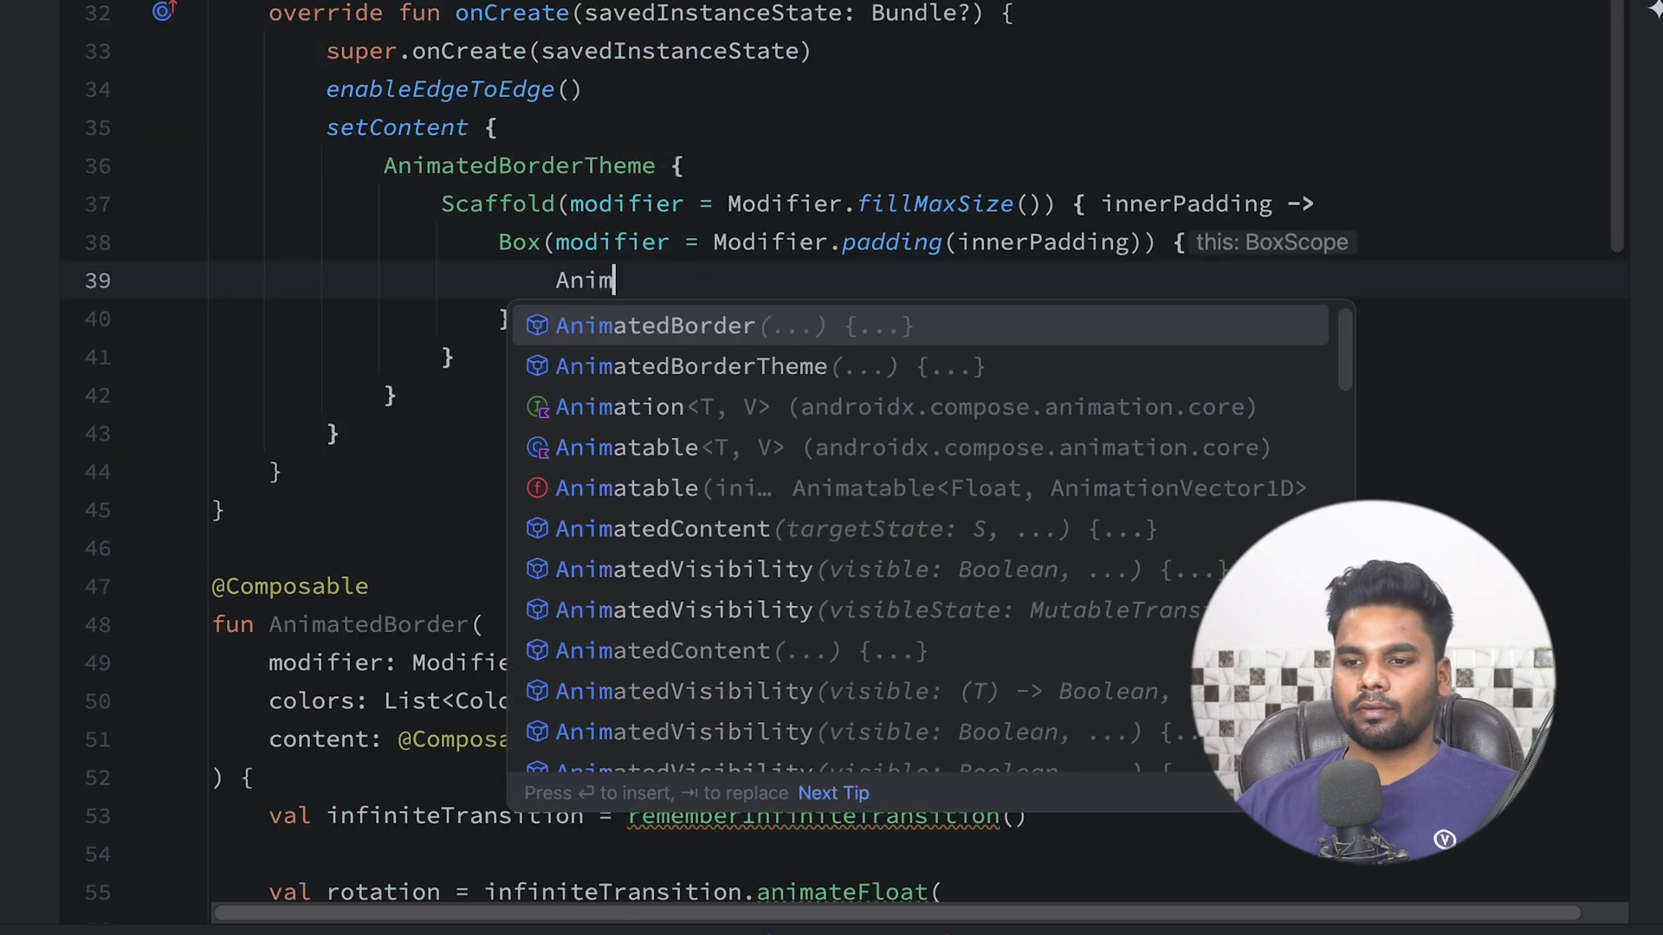
pyautogui.write('a')
pyautogui.press('Return')
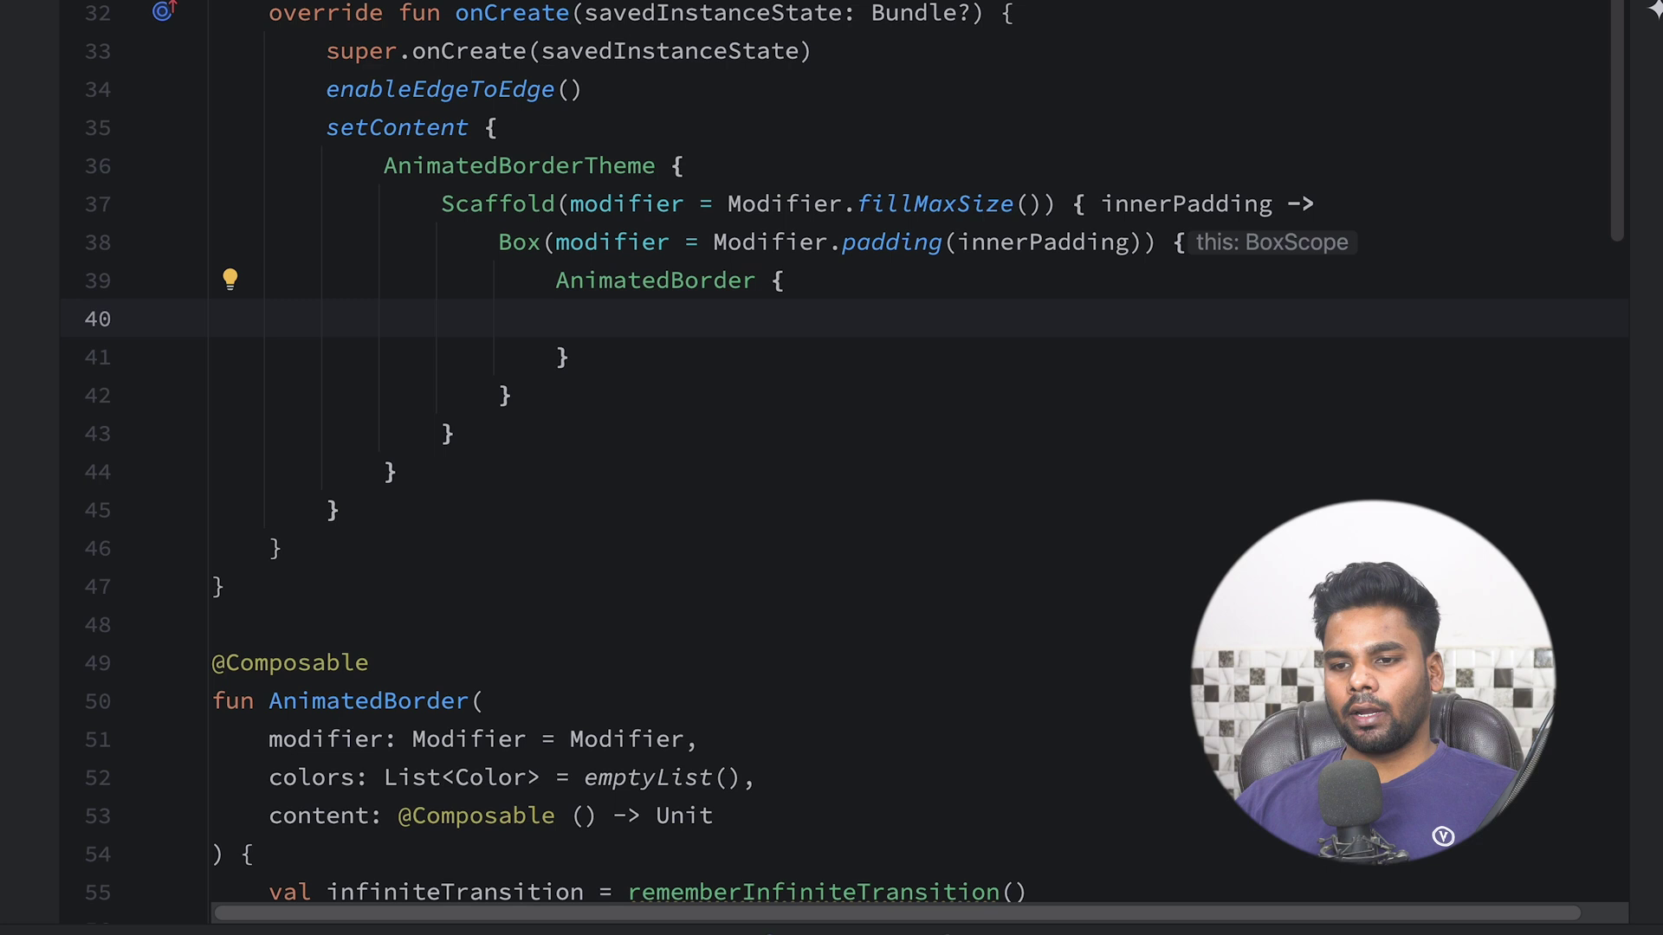
pyautogui.write('Text')
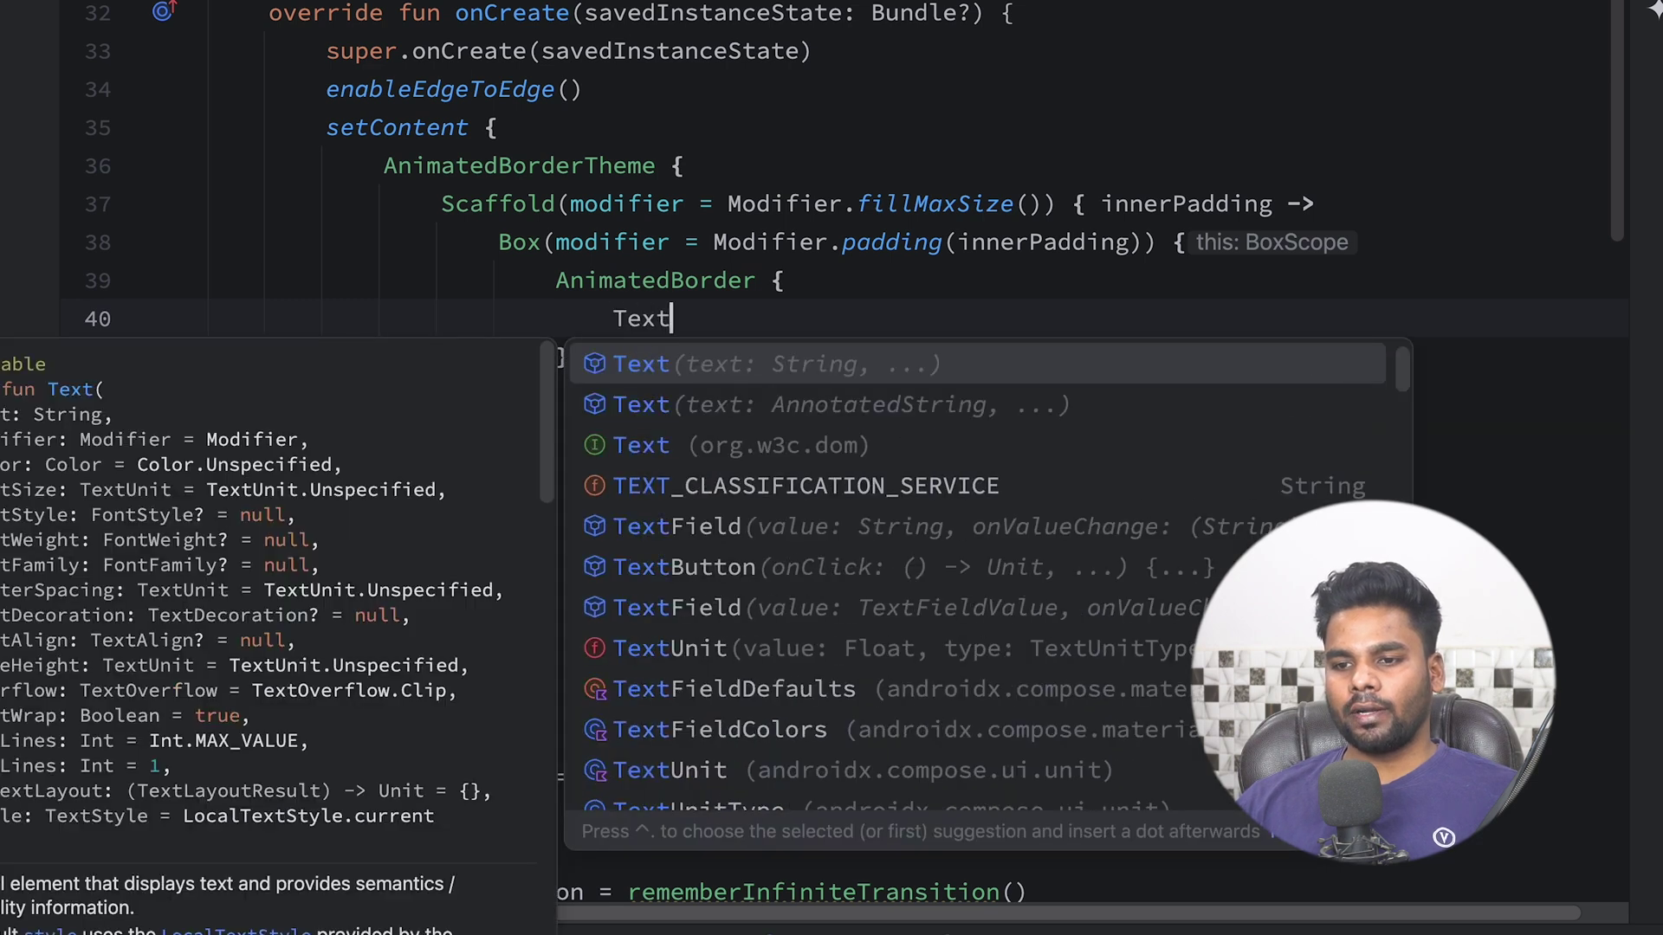
pyautogui.press('Return')
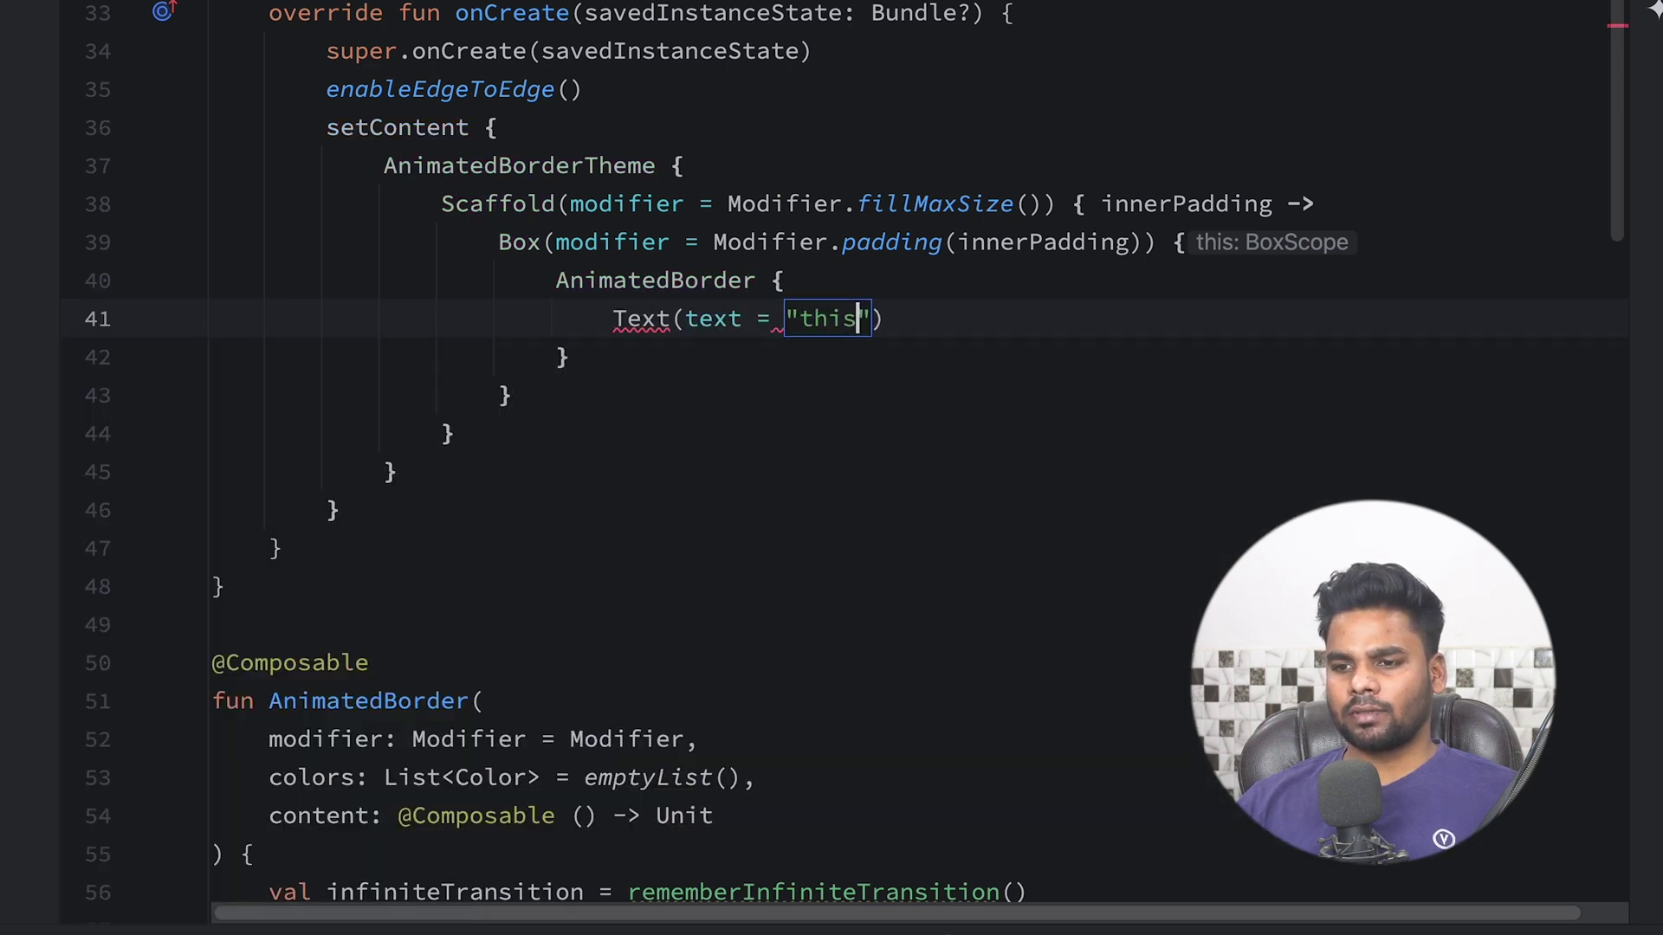
pyautogui.write('text')
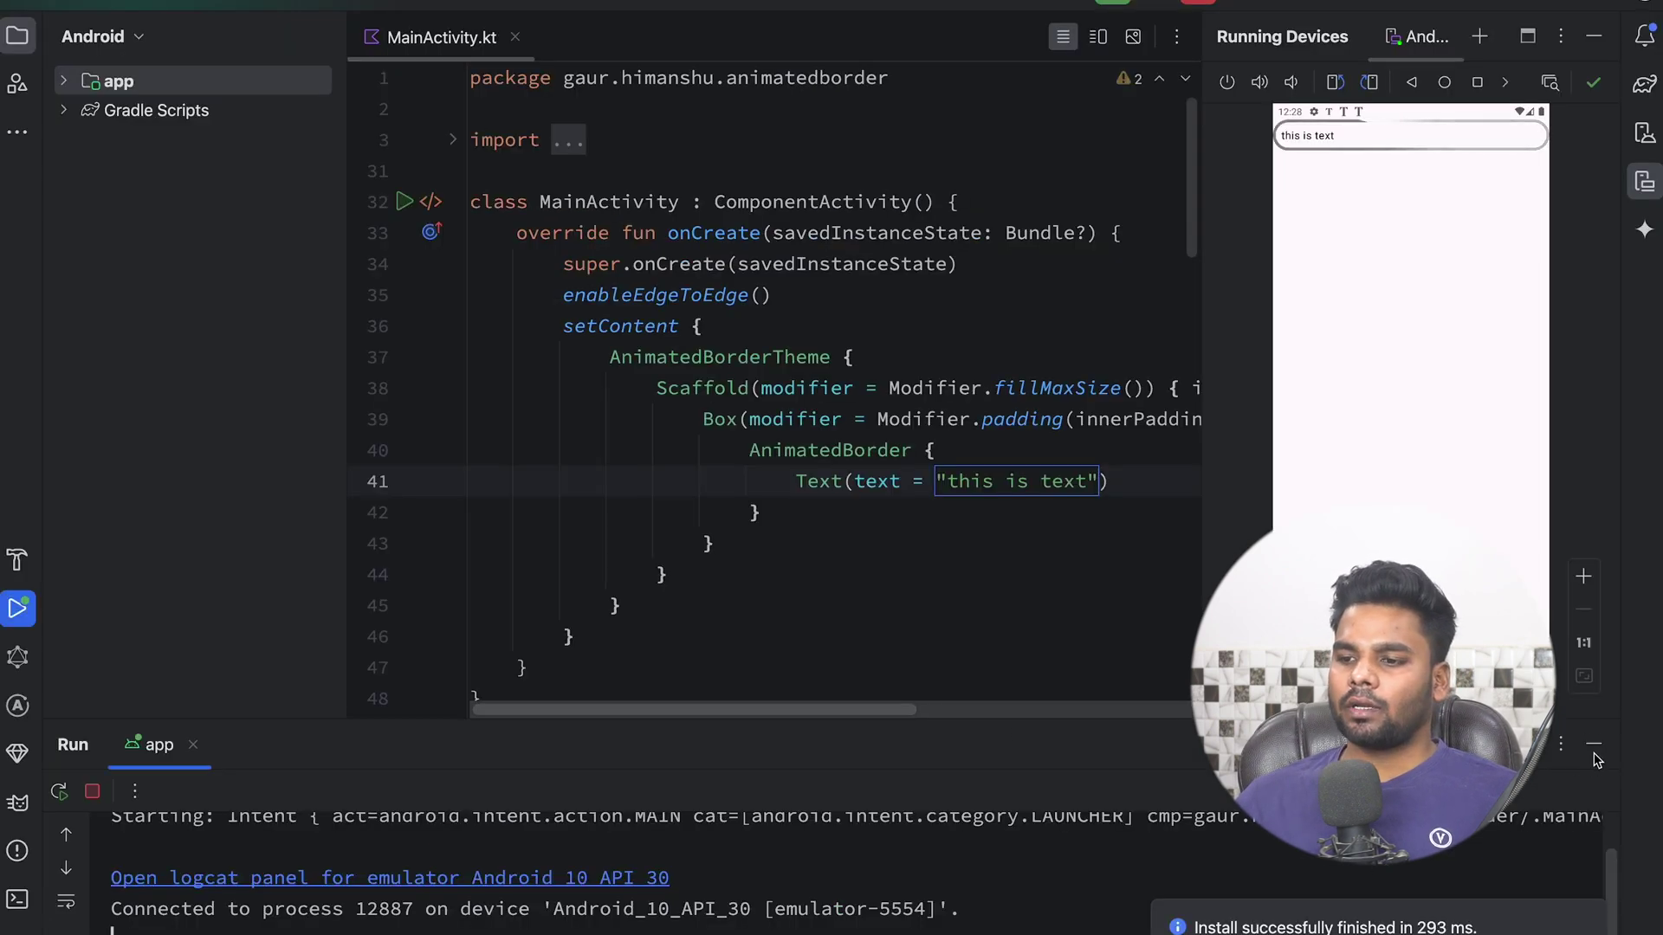
pyautogui.click(1593, 745)
# Start a colors = listOf(Color.White, …) argument on the AnimatedBorder call
pyautogui.click(1594, 38)
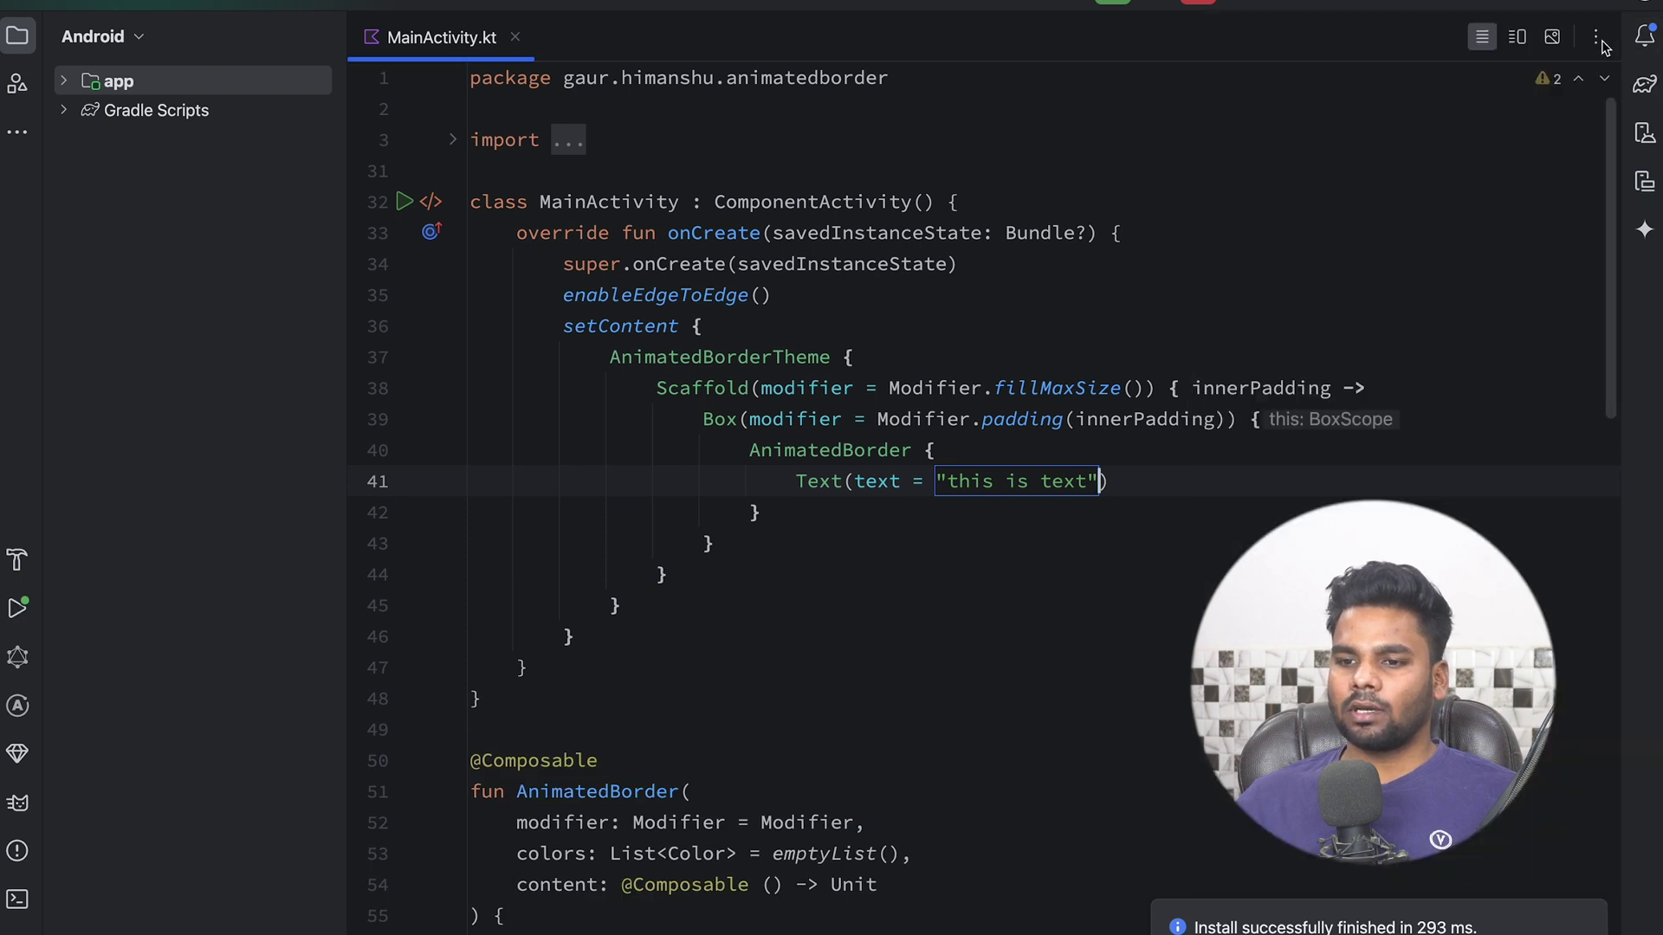
pyautogui.click(914, 450)
pyautogui.write('(')
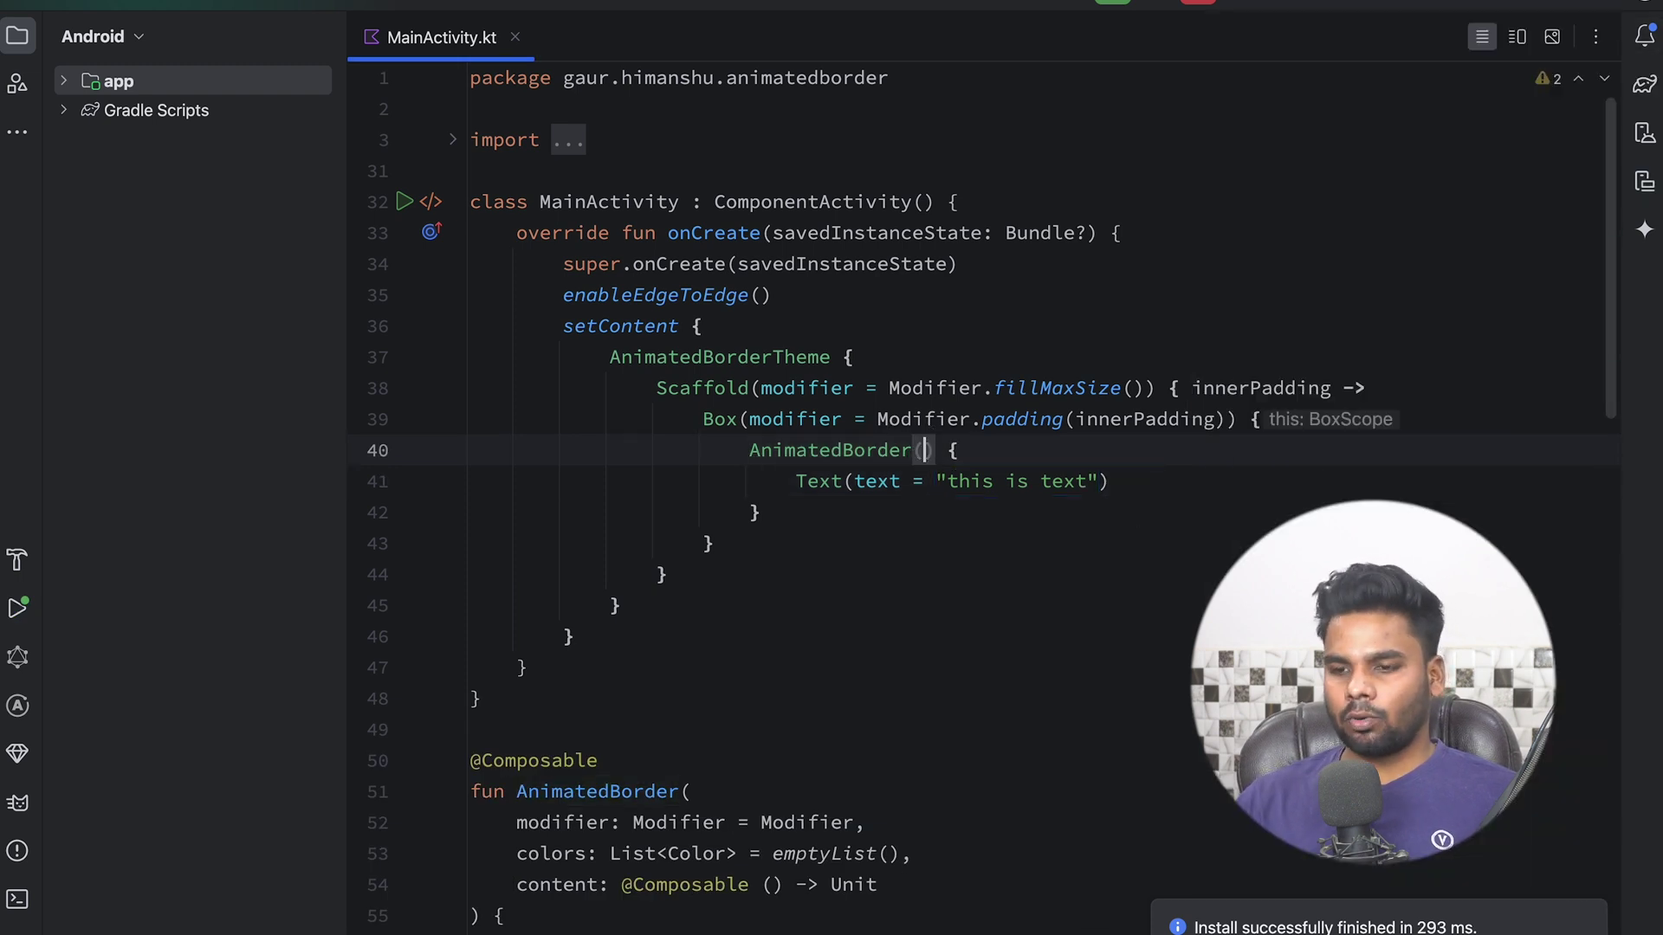
pyautogui.write('(colo')
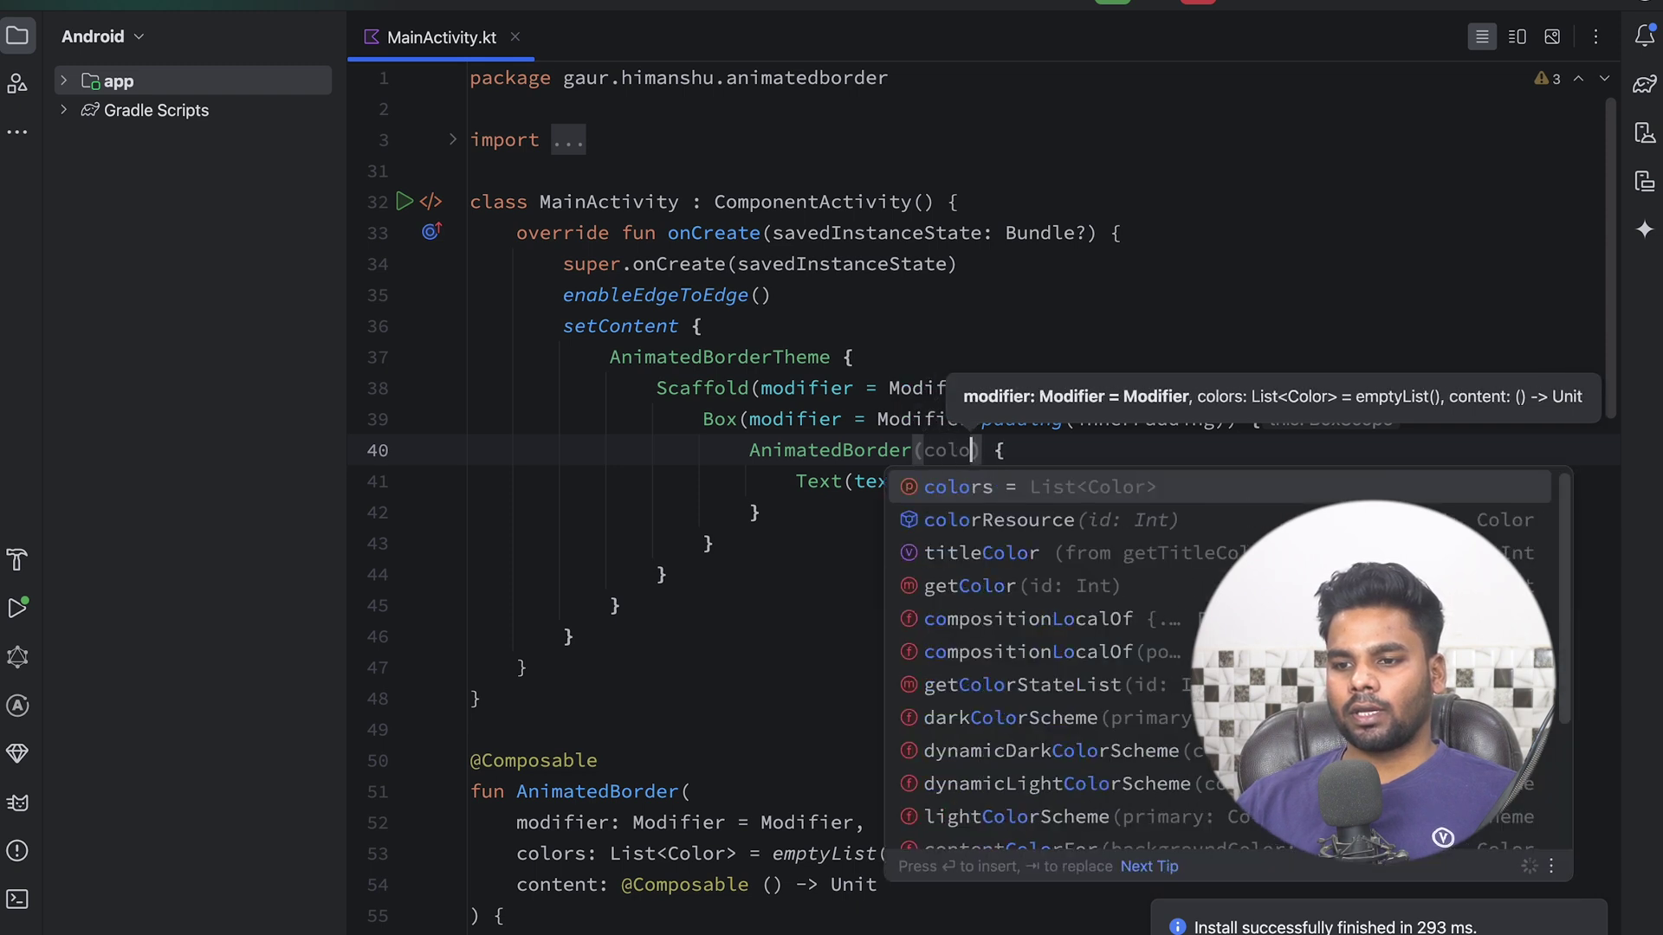
pyautogui.press('Return')
pyautogui.write('listOf')
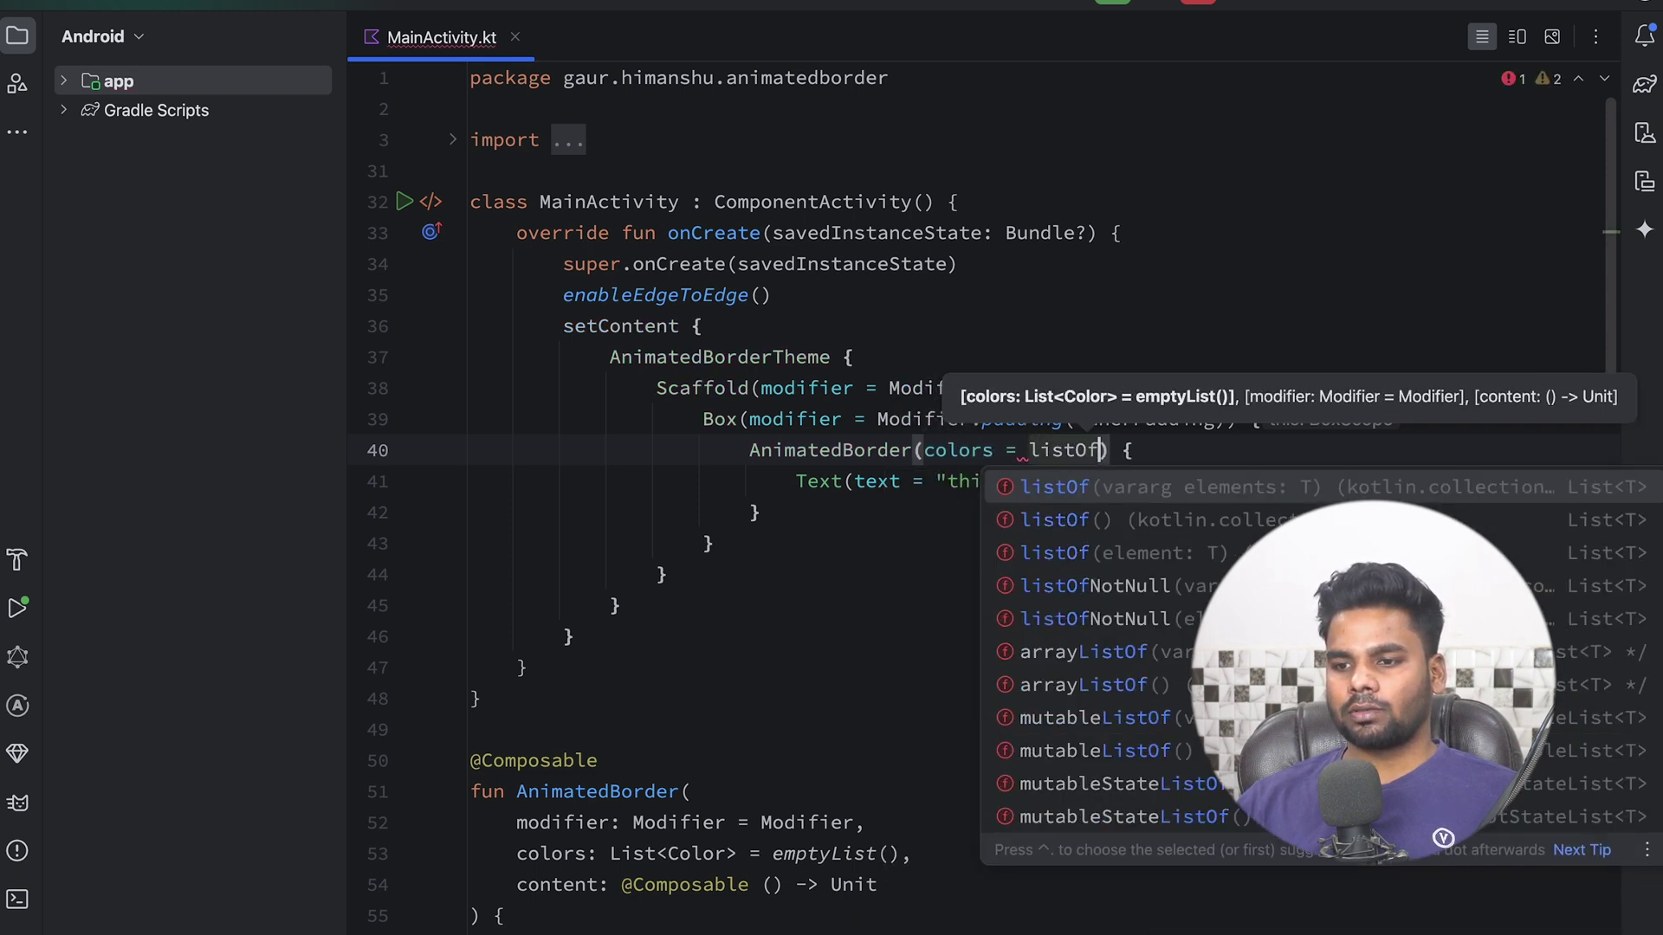
pyautogui.press('Return')
pyautogui.write('Col')
pyautogui.press('Return')
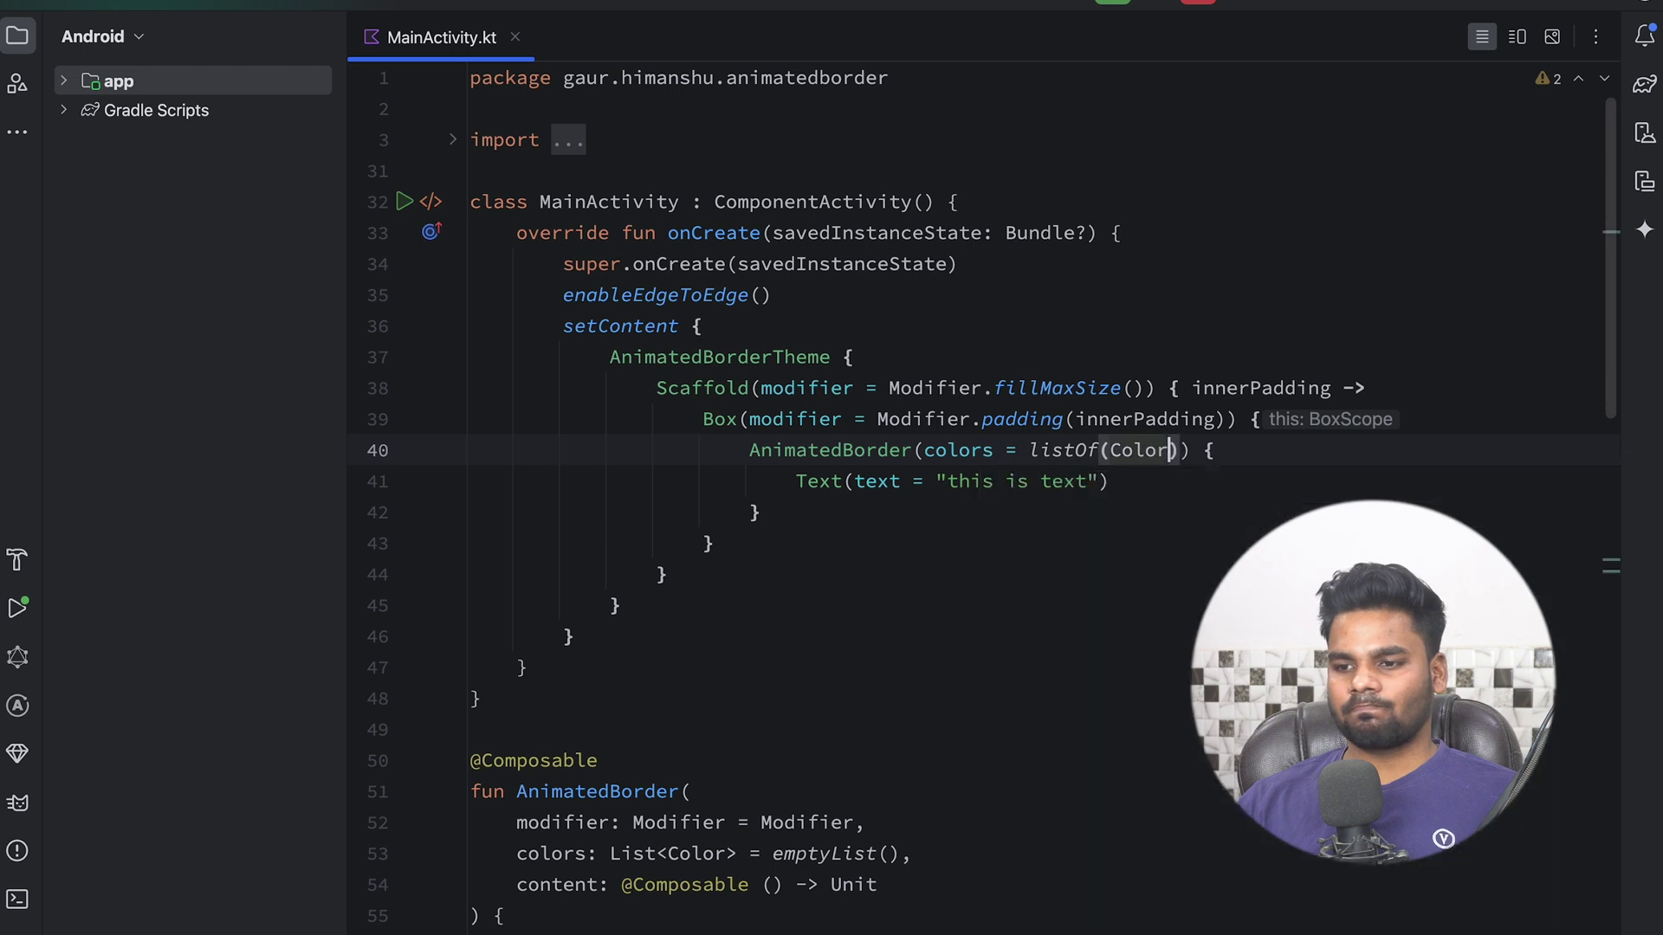
pyautogui.write('.W')
pyautogui.press('Return')
pyautogui.write(',C')
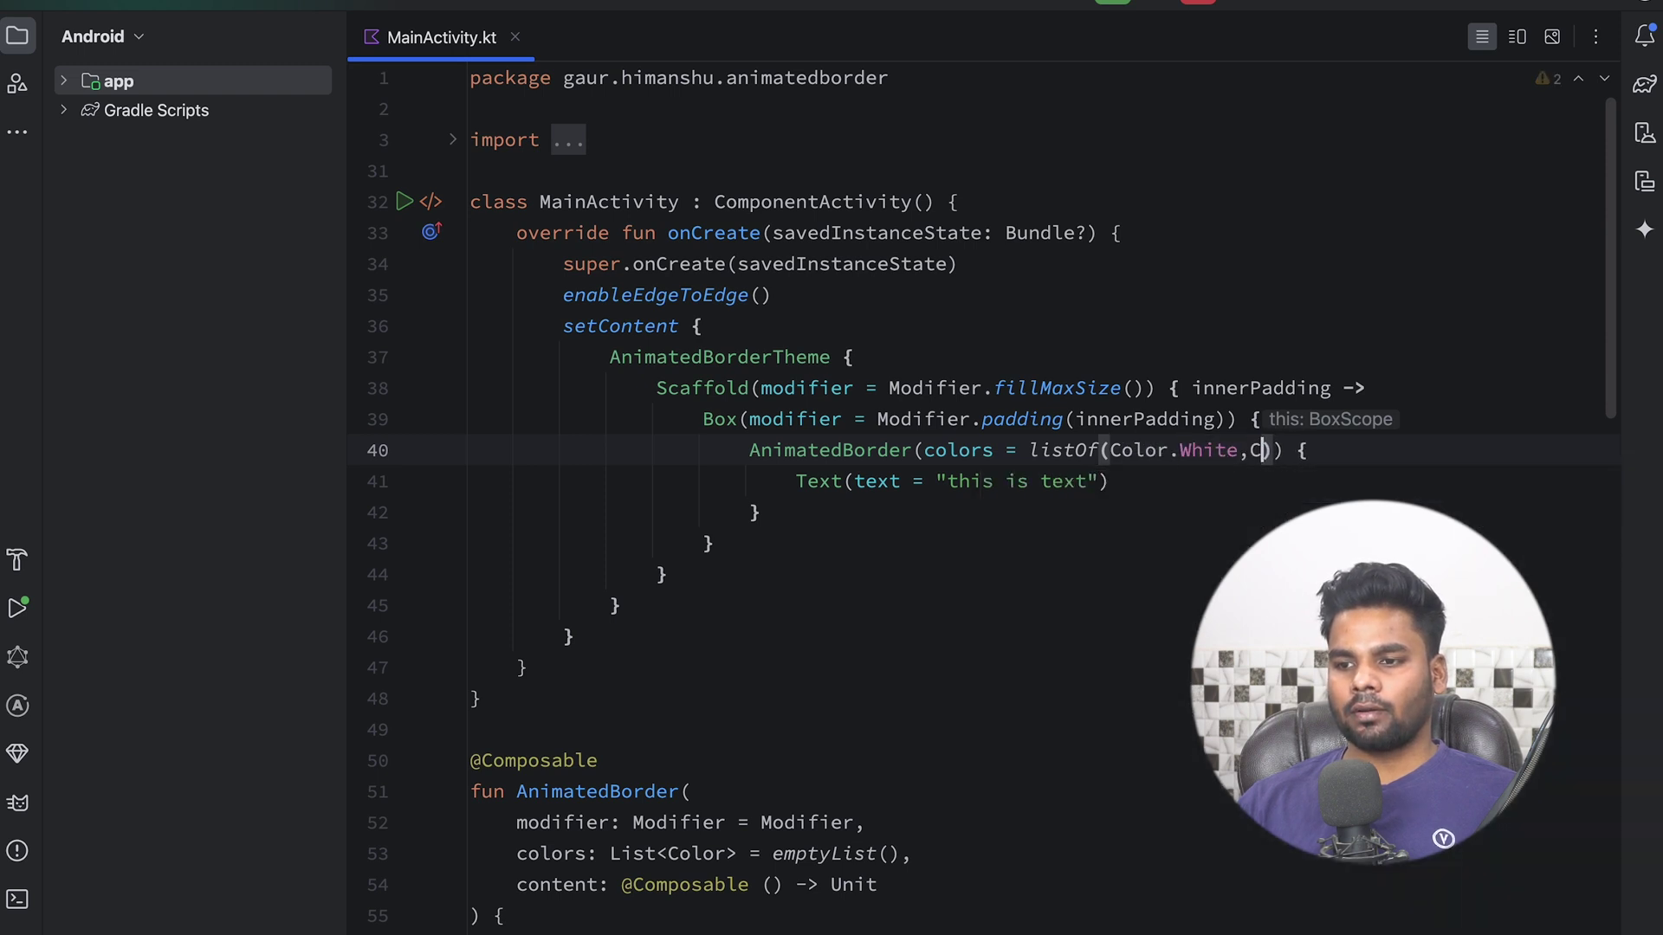
pyautogui.write('ol')
# Add Yellow, Magenta and Cyan to the colors list and reformat the call
pyautogui.press('Return')
pyautogui.write('.Y')
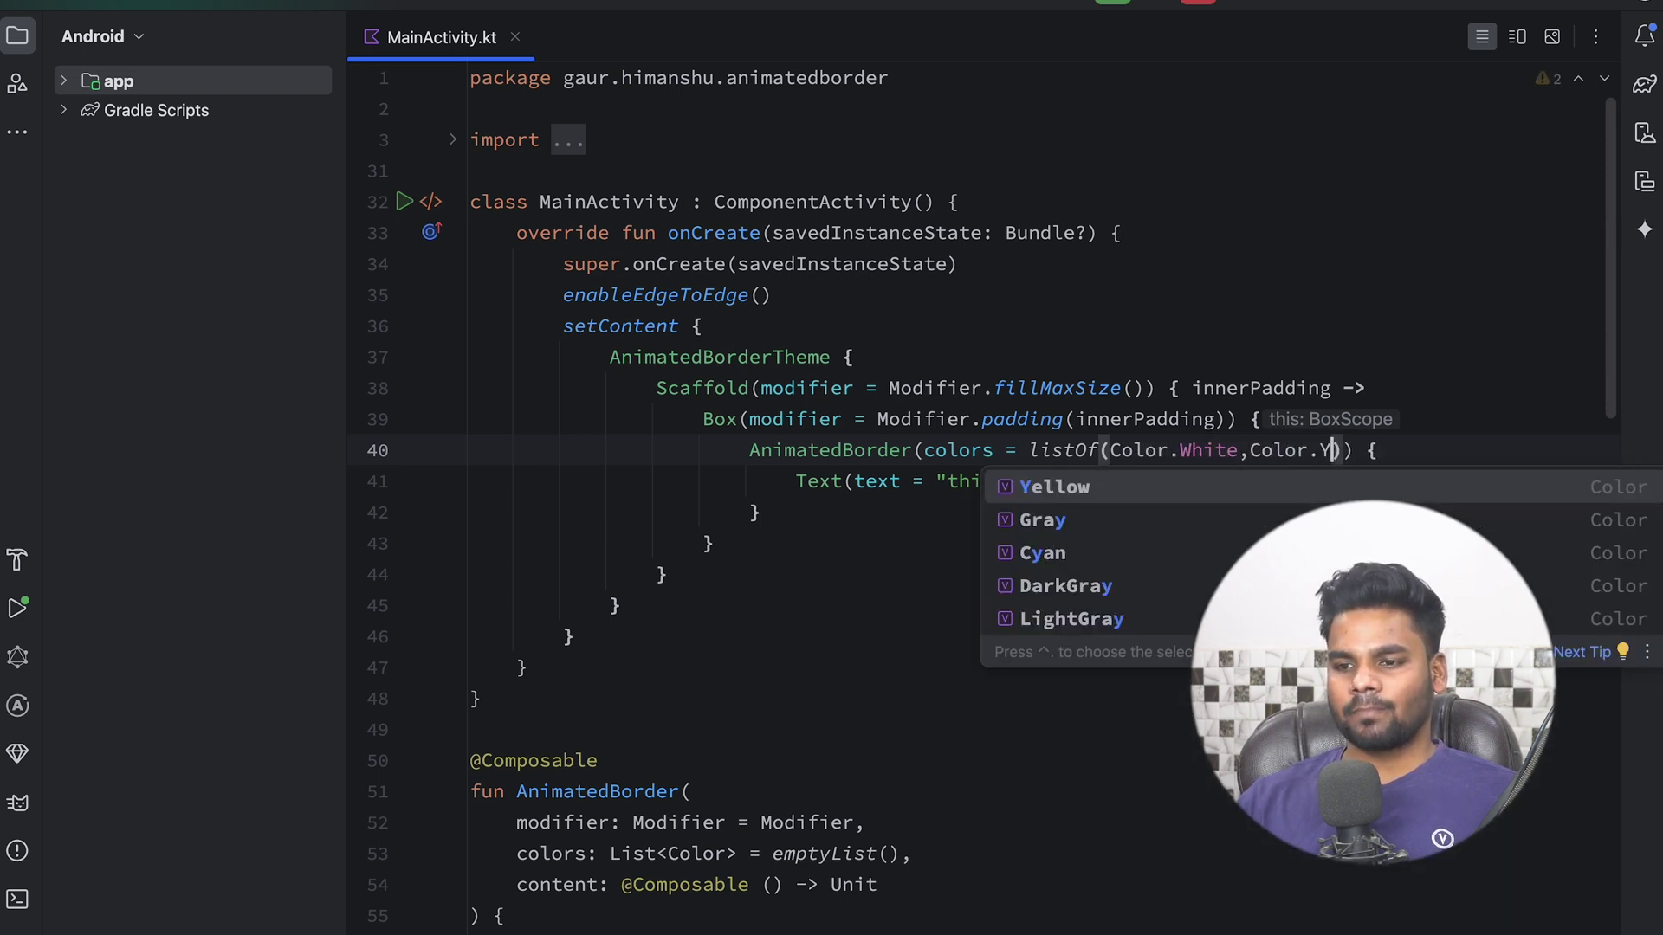
pyautogui.press('Return')
pyautogui.write(',Color.M')
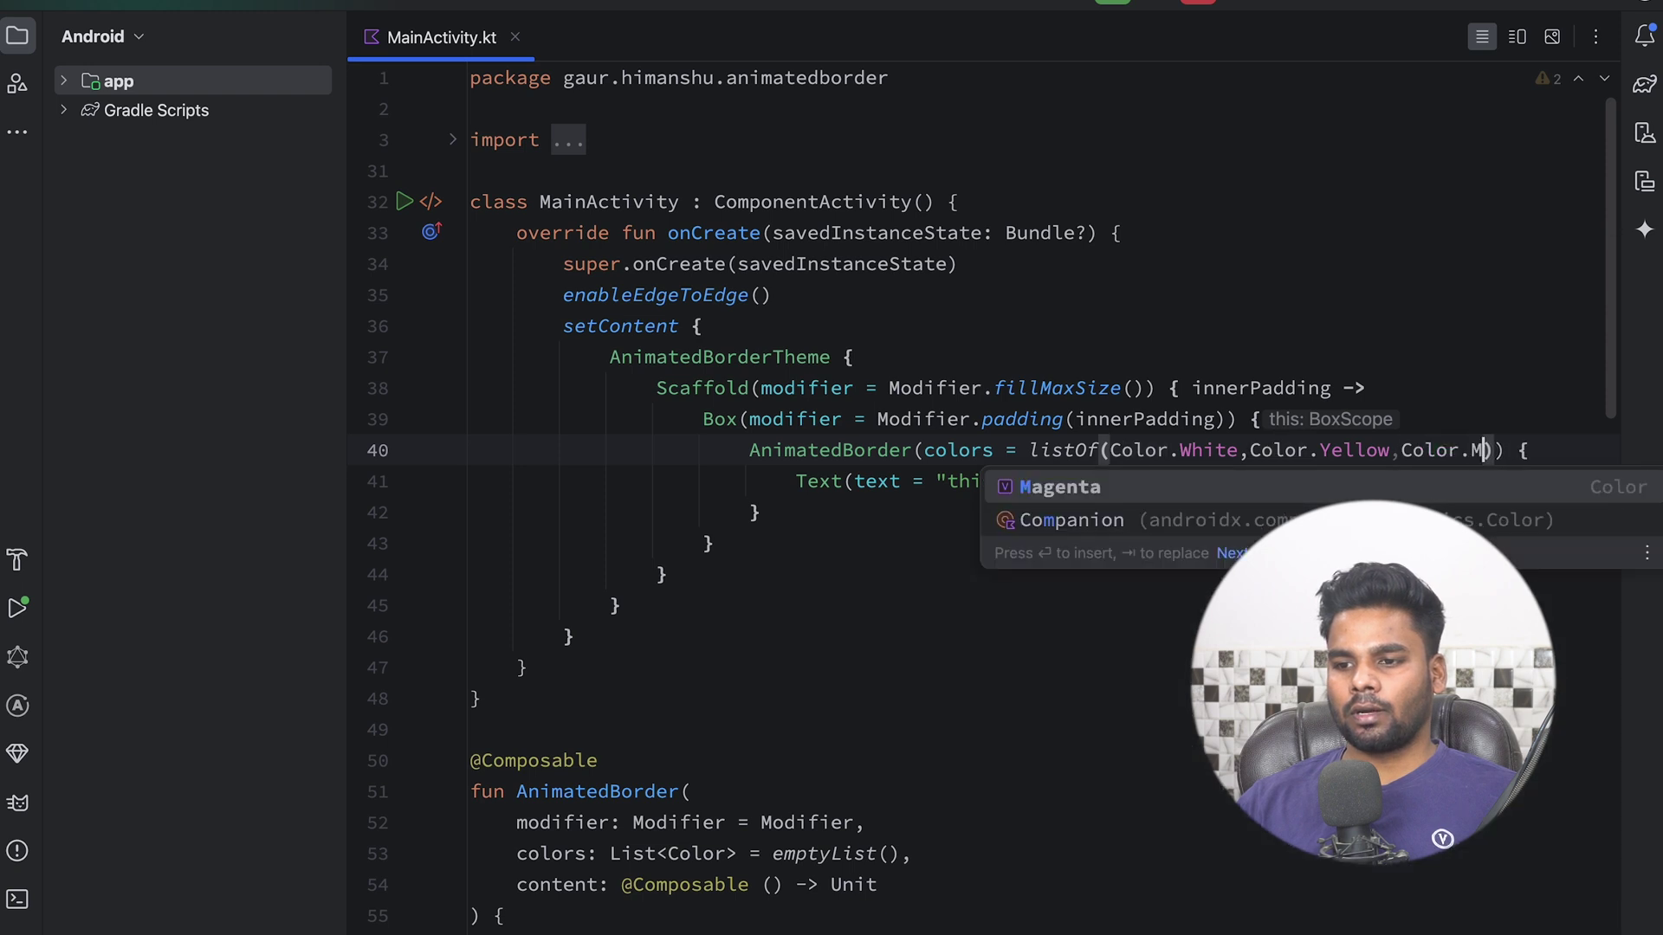
pyautogui.press('Return')
pyautogui.write(',Col')
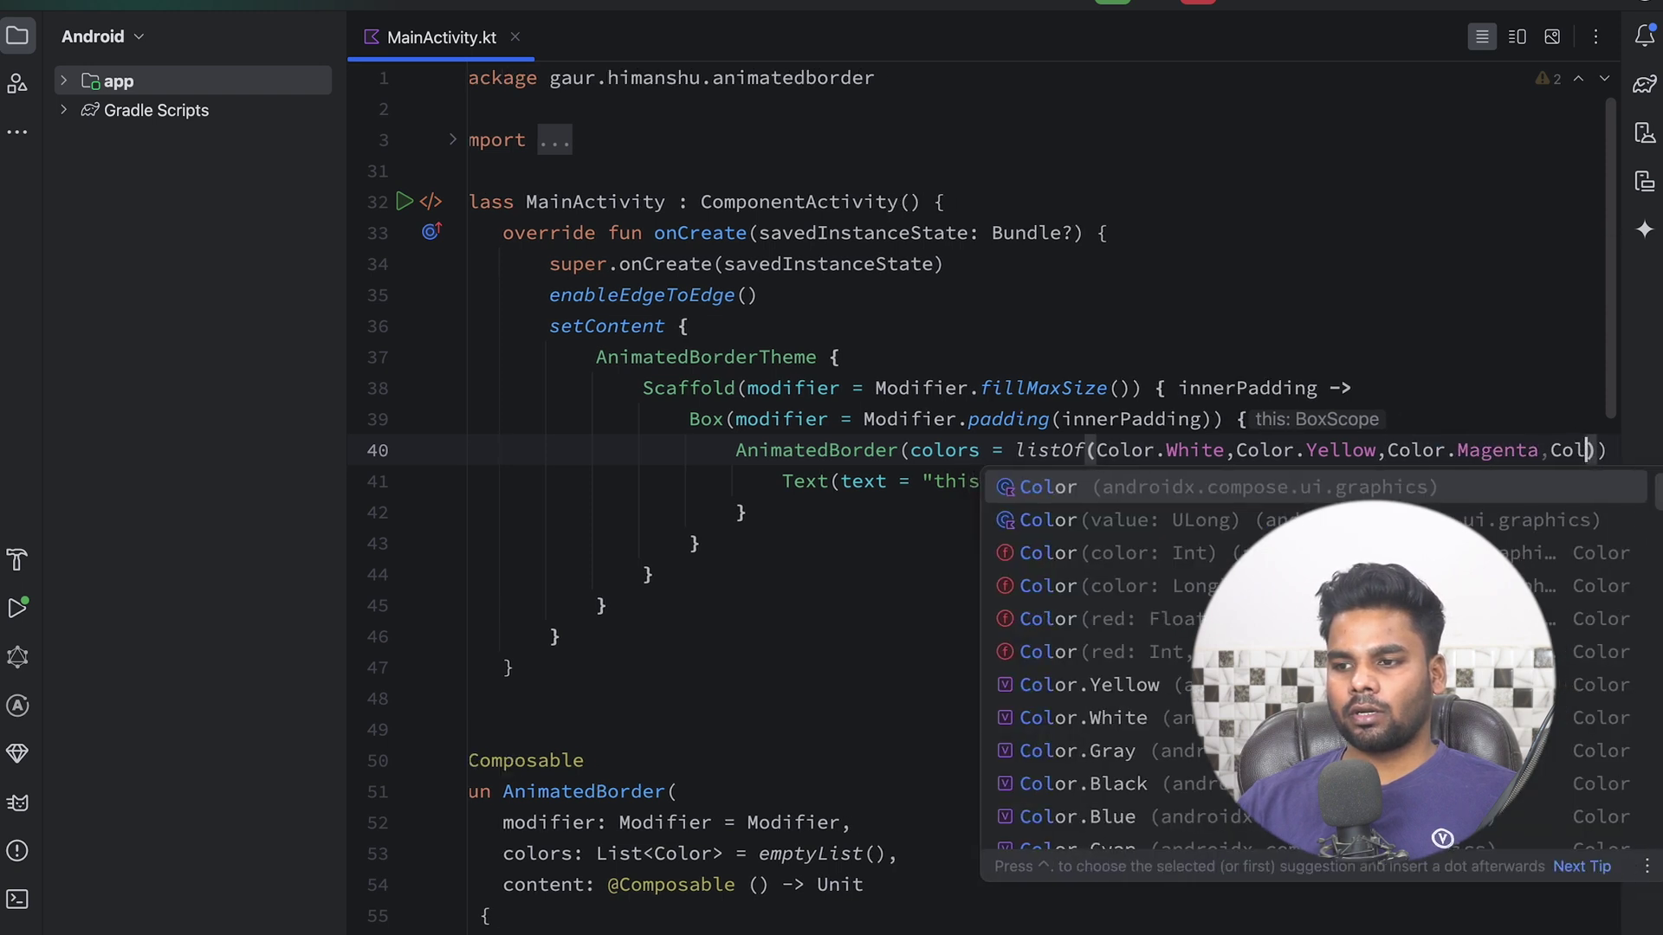
pyautogui.press('Return')
pyautogui.write('.c')
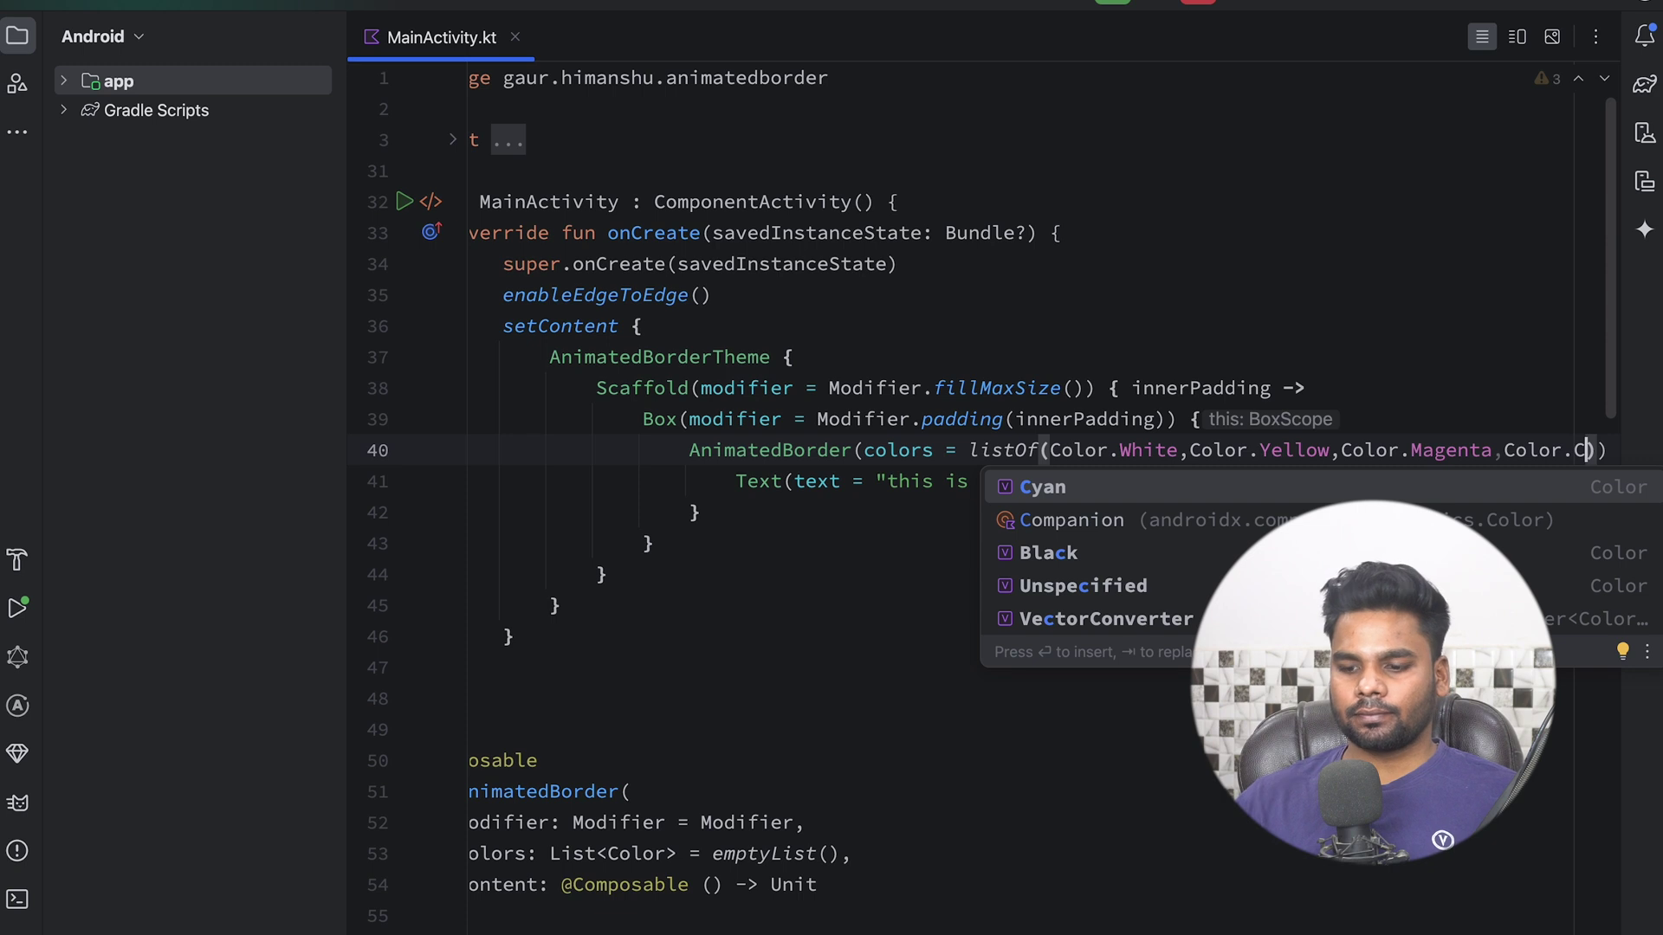
pyautogui.press('Return')
pyautogui.press('super+alt+l')
pyautogui.scroll(3, 1095, 63)
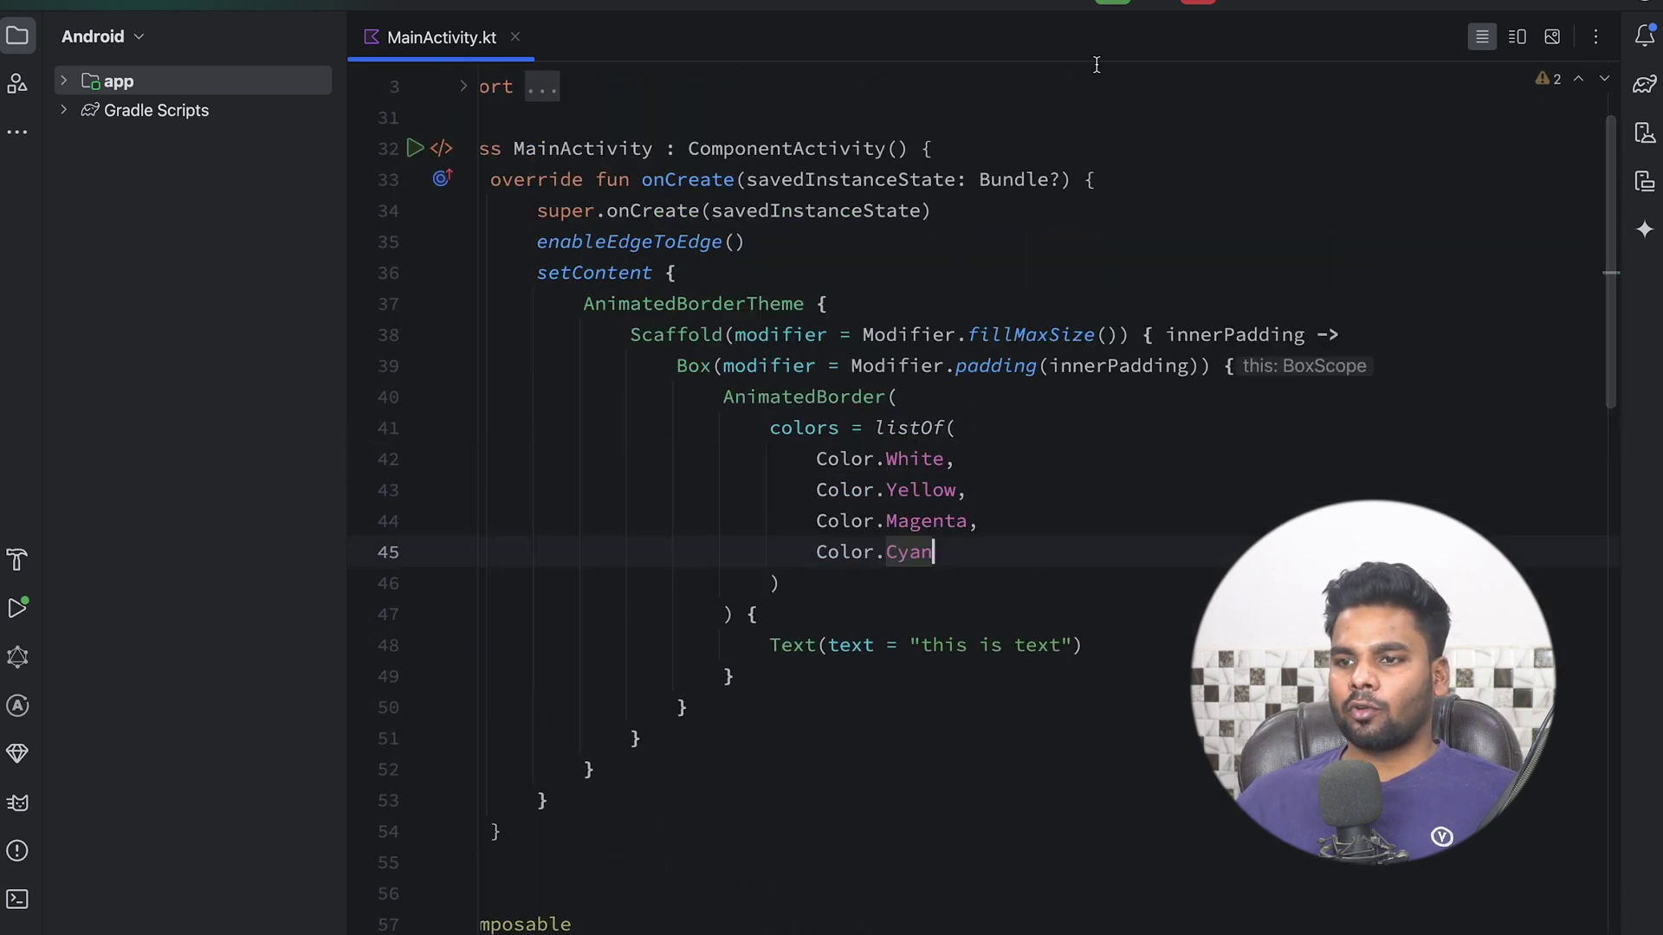
pyautogui.scroll(-4, 1108, 381)
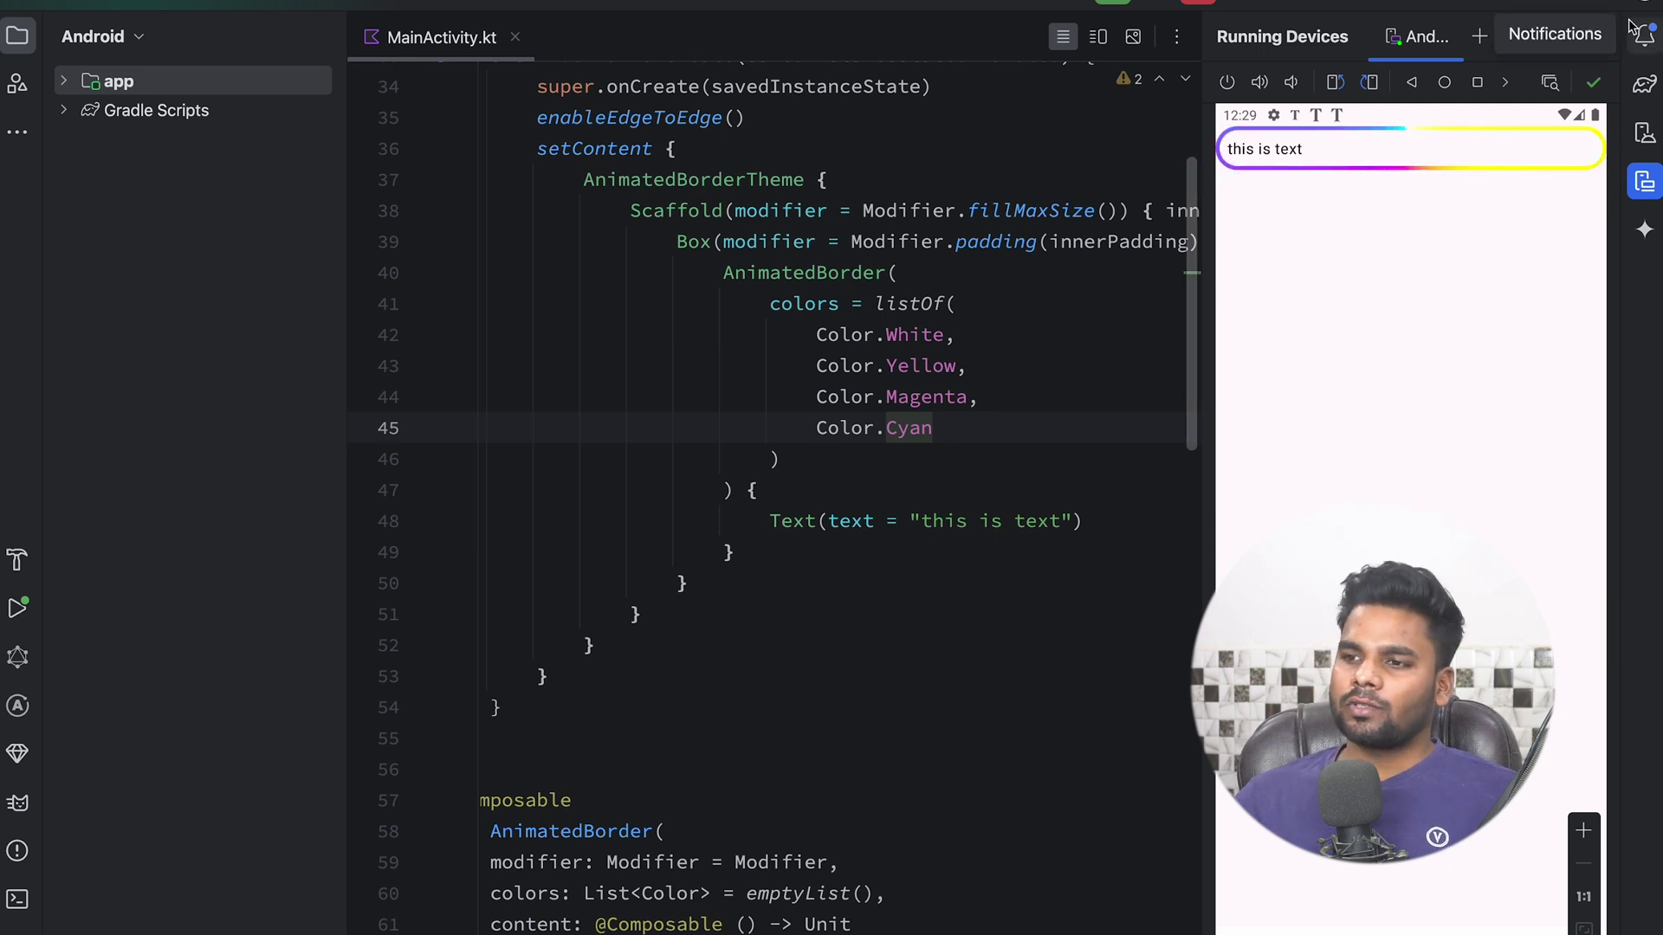
# Hide the Running Devices emulator panel so the MainActivity editor fills the window
pyautogui.click(1595, 38)
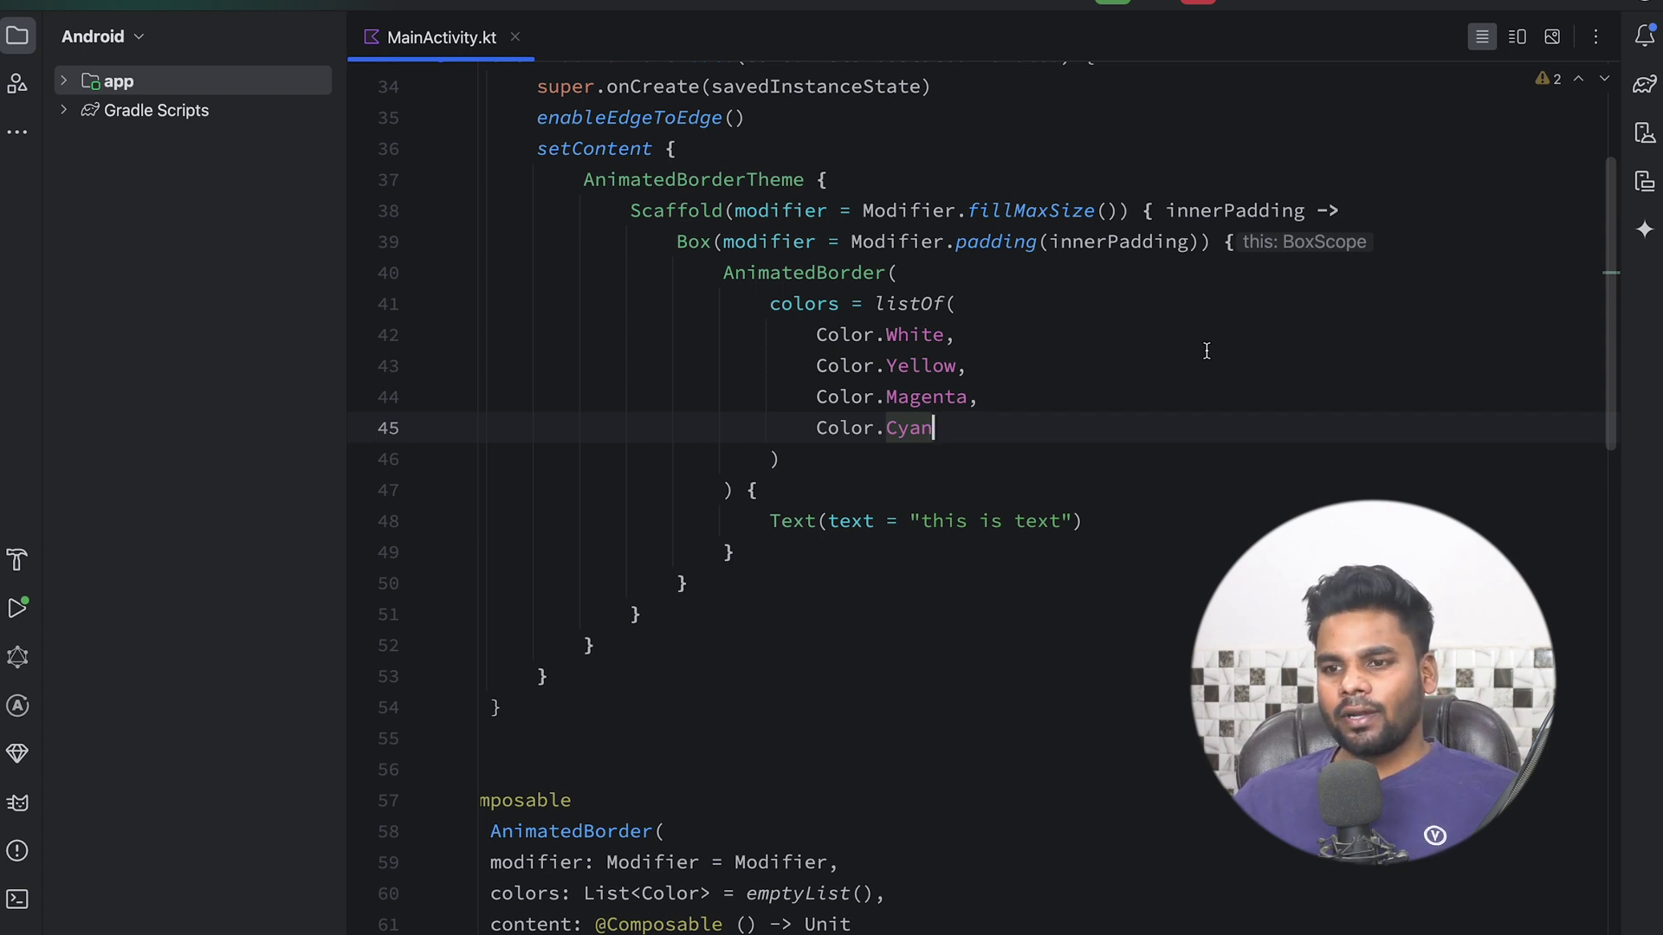
pyautogui.scroll(-1, 1207, 351)
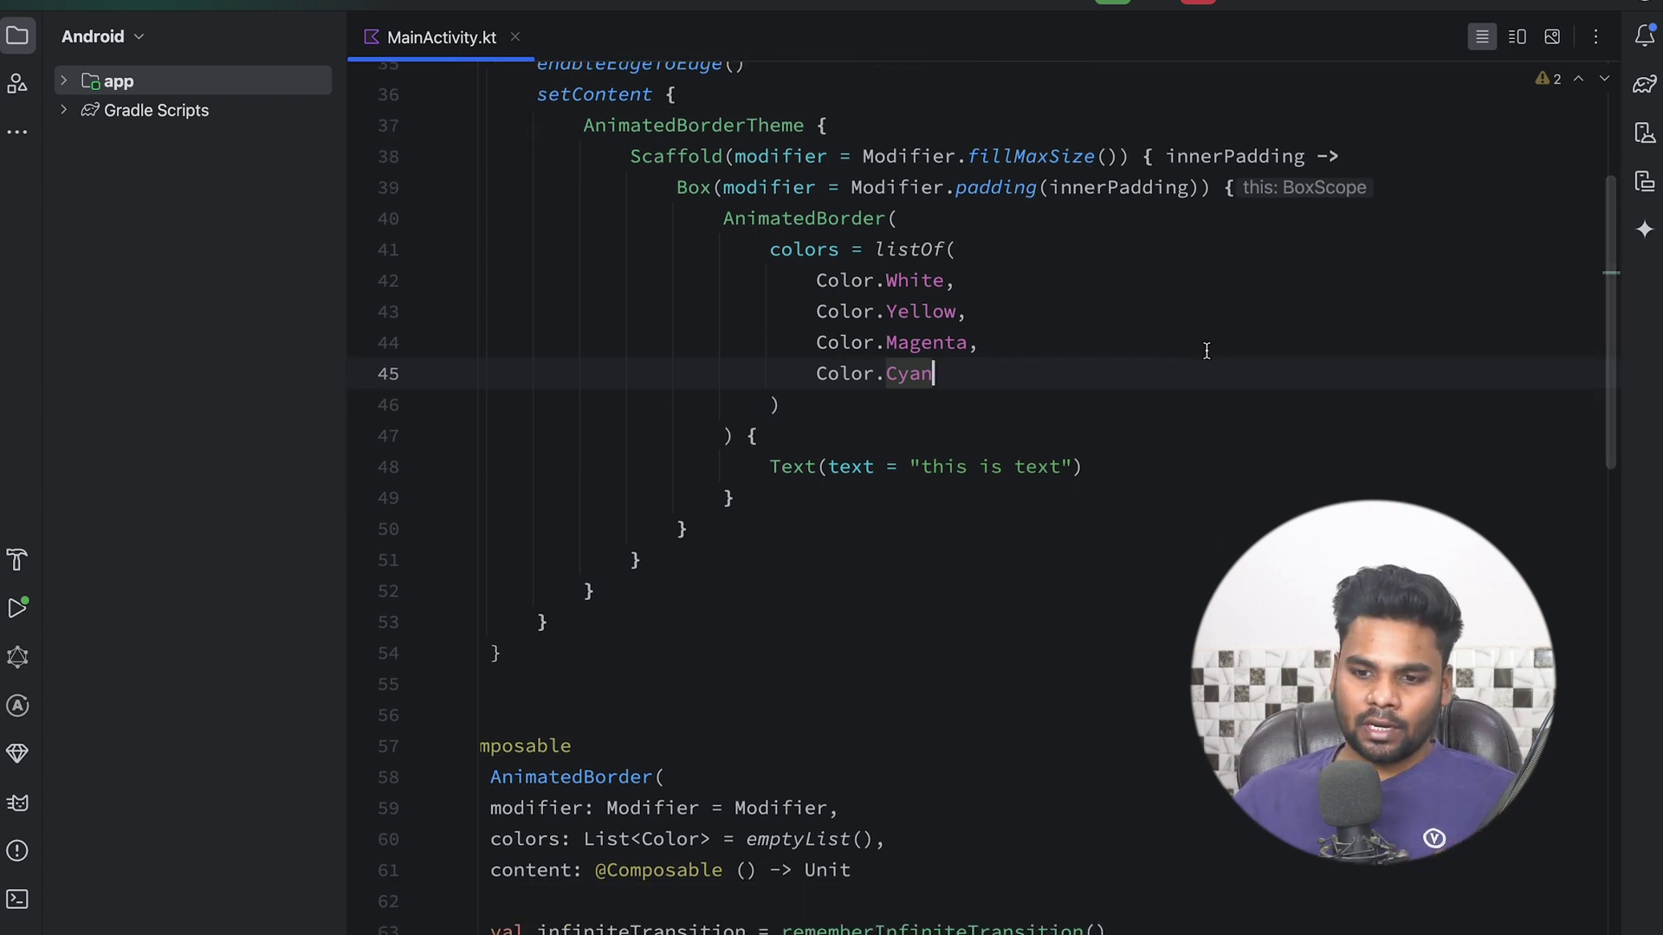